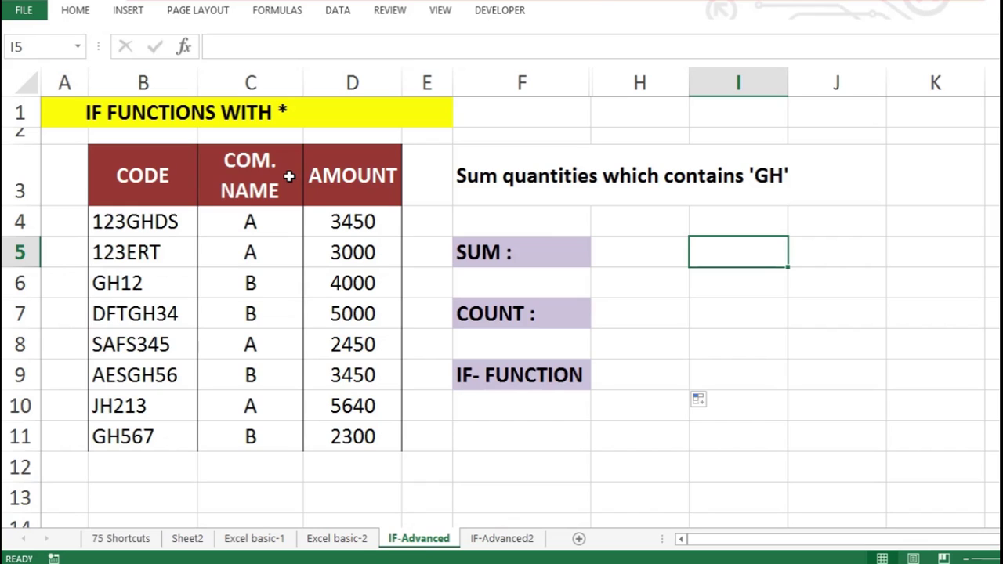
Examine the table's CODE, COM. NAME and AMOUNT headers and the codes in column B for entries containing GH
{"action": "left_click", "coordinate": [631, 254]}
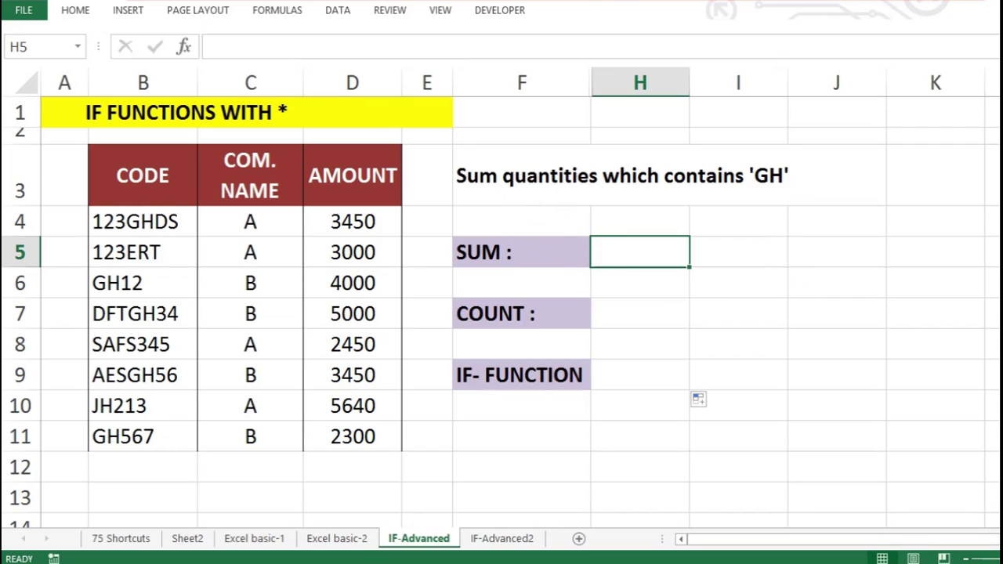
{"action": "left_click", "coordinate": [132, 166]}
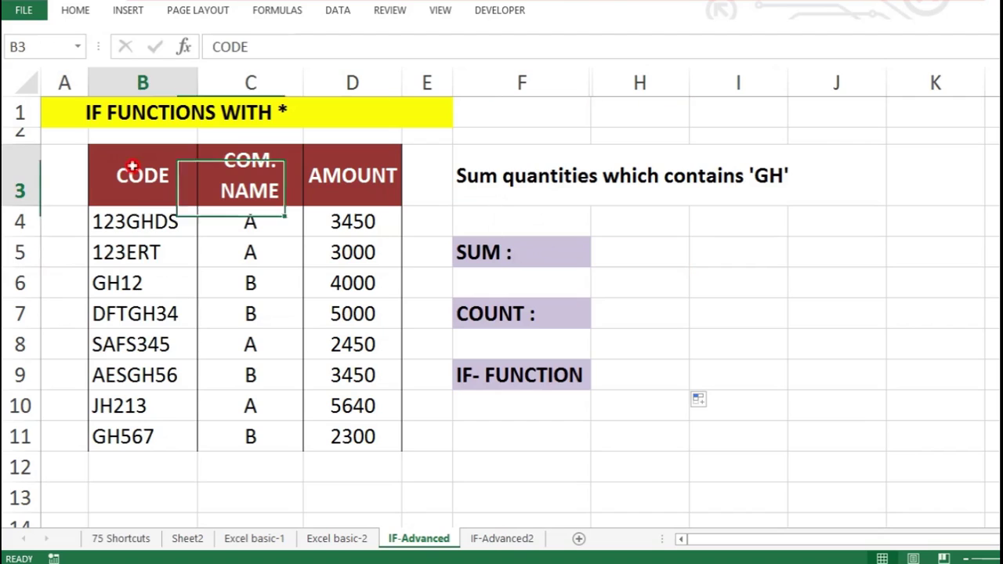
{"action": "left_click", "coordinate": [288, 177]}
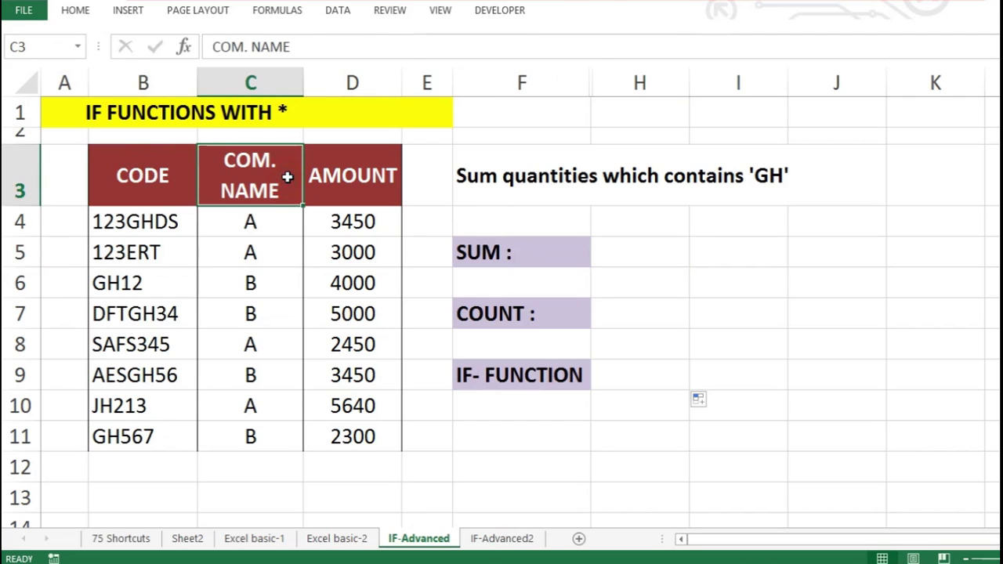
{"action": "left_click", "coordinate": [362, 180]}
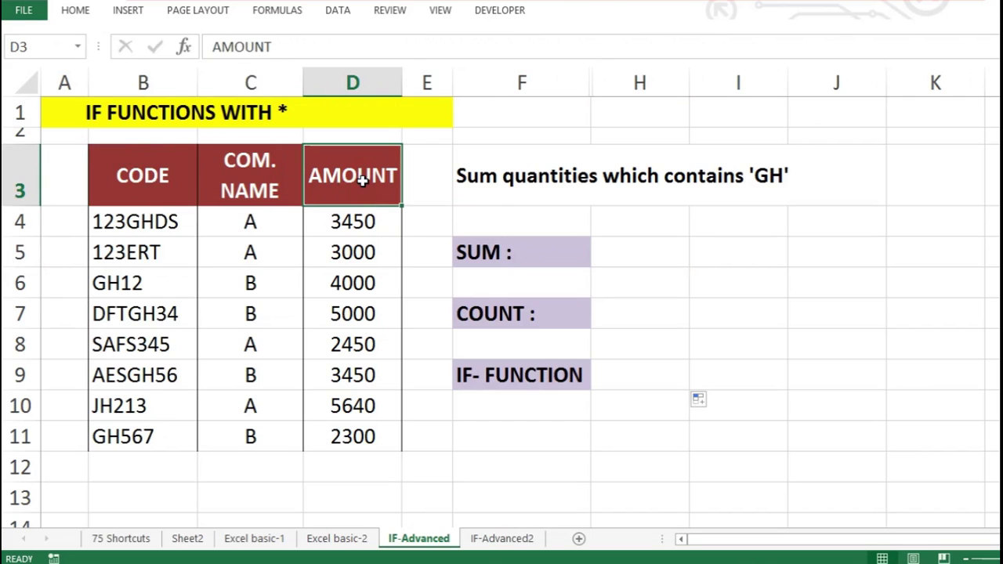
{"action": "left_click", "coordinate": [158, 228]}
{"action": "left_click", "coordinate": [160, 253]}
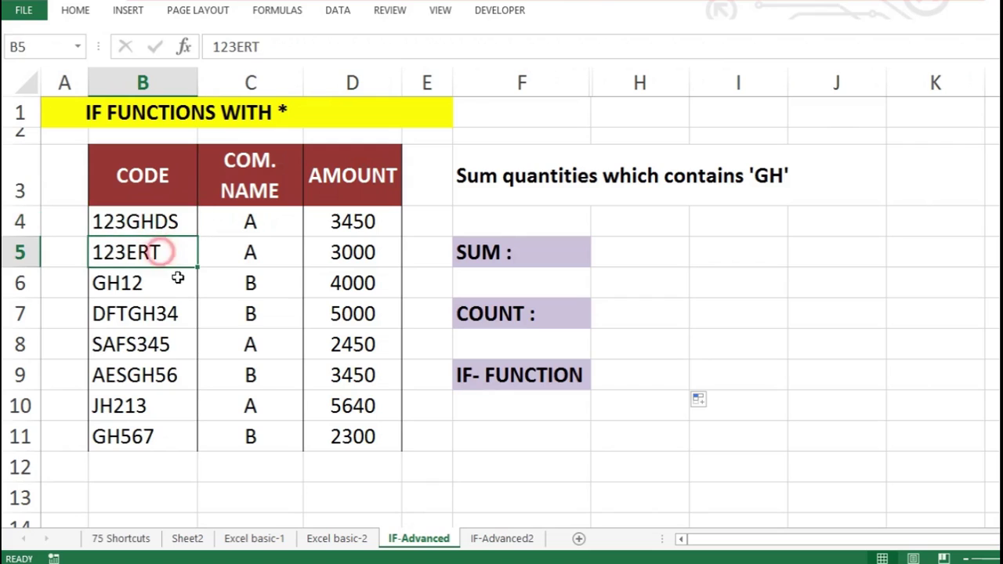
{"action": "left_click", "coordinate": [171, 229]}
{"action": "left_click", "coordinate": [168, 252]}
{"action": "left_click", "coordinate": [155, 270]}
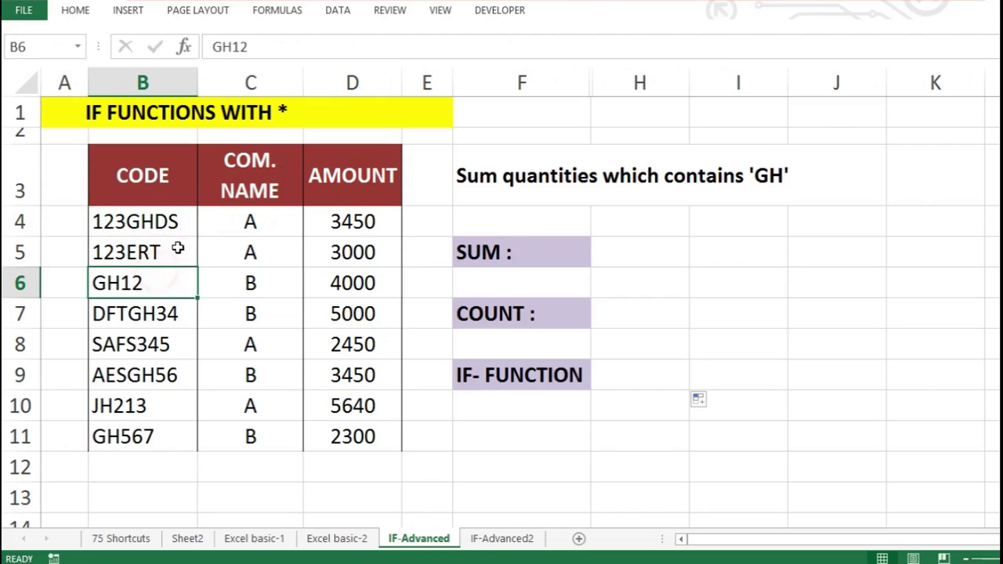
{"action": "left_click", "coordinate": [151, 222]}
{"action": "left_click", "coordinate": [126, 285]}
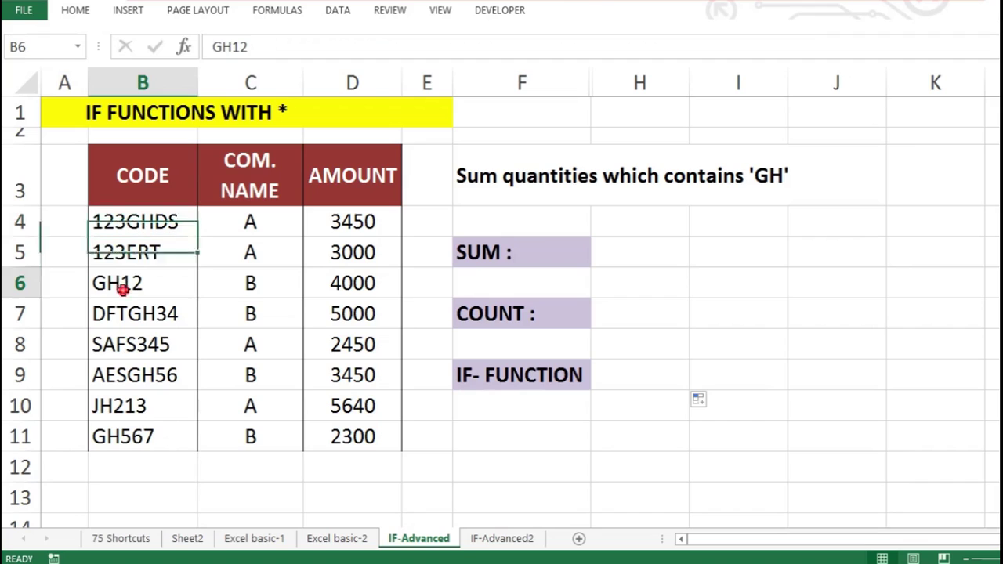
{"action": "left_click", "coordinate": [145, 320]}
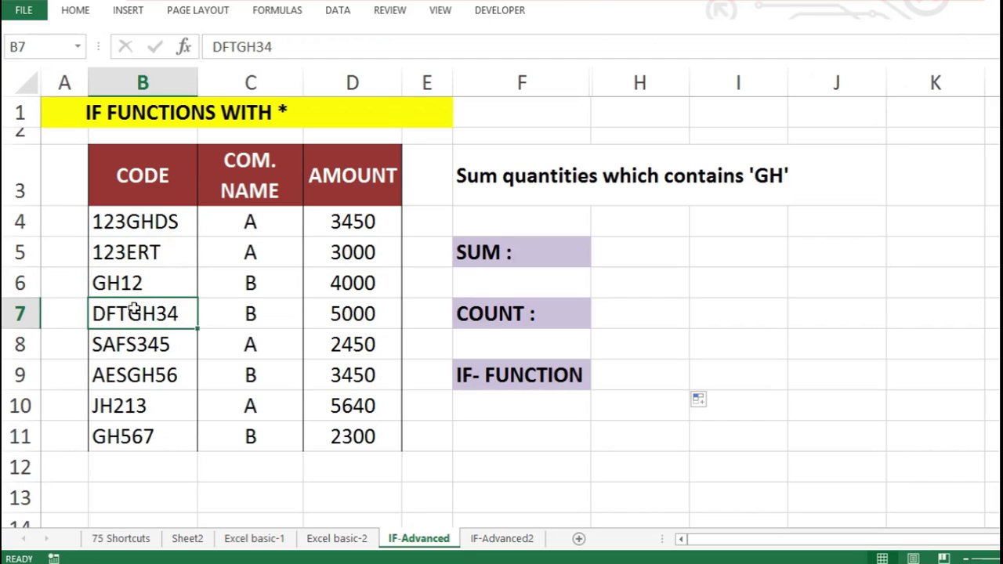
{"action": "left_click", "coordinate": [125, 374]}
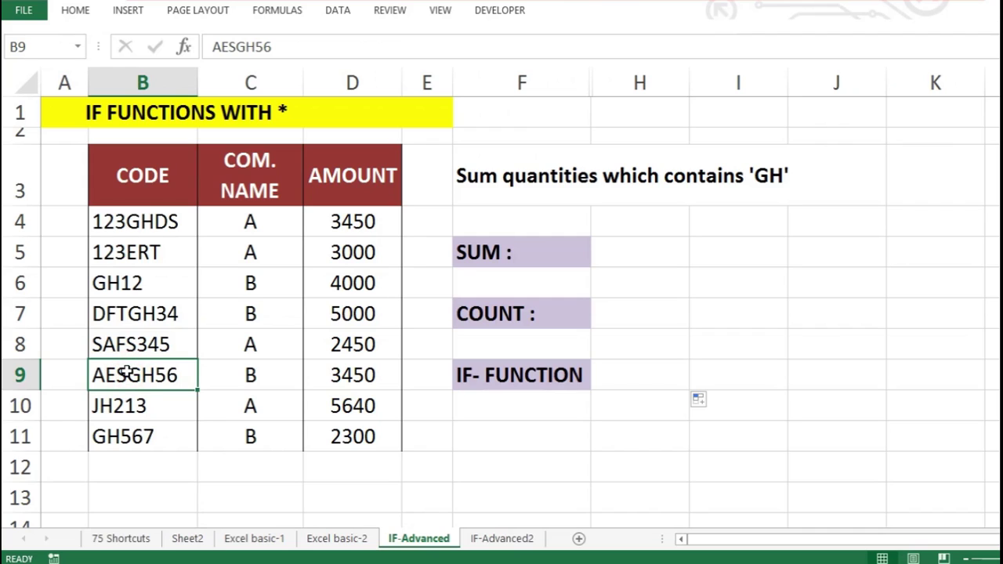
Examine the full code list, the first code's matching amount, and the instruction about summing quantities that contain 'GH'
{"action": "left_click_drag", "start_coordinate": [167, 220], "coordinate": [139, 439]}
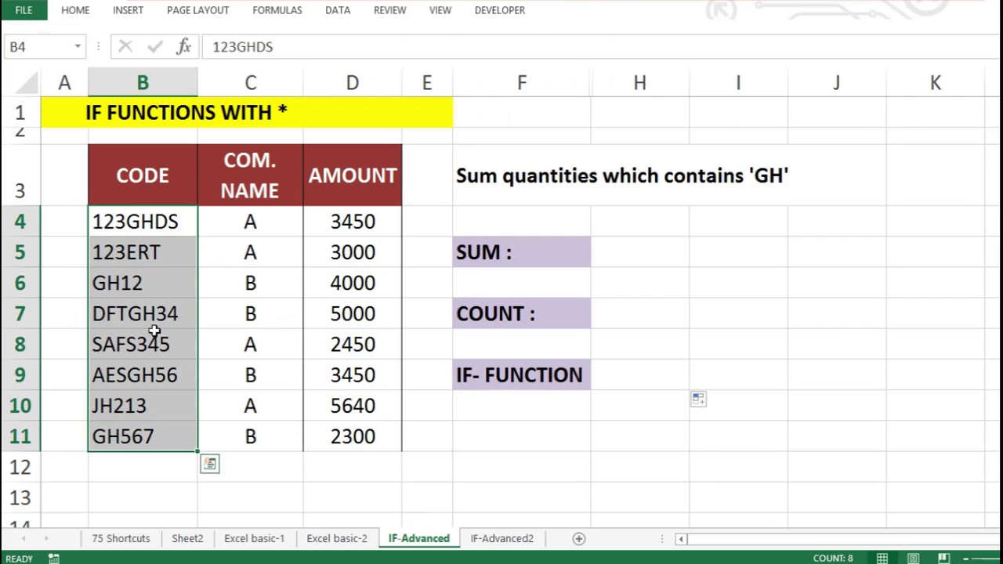
{"action": "left_click", "coordinate": [157, 222]}
{"action": "left_click", "coordinate": [378, 221]}
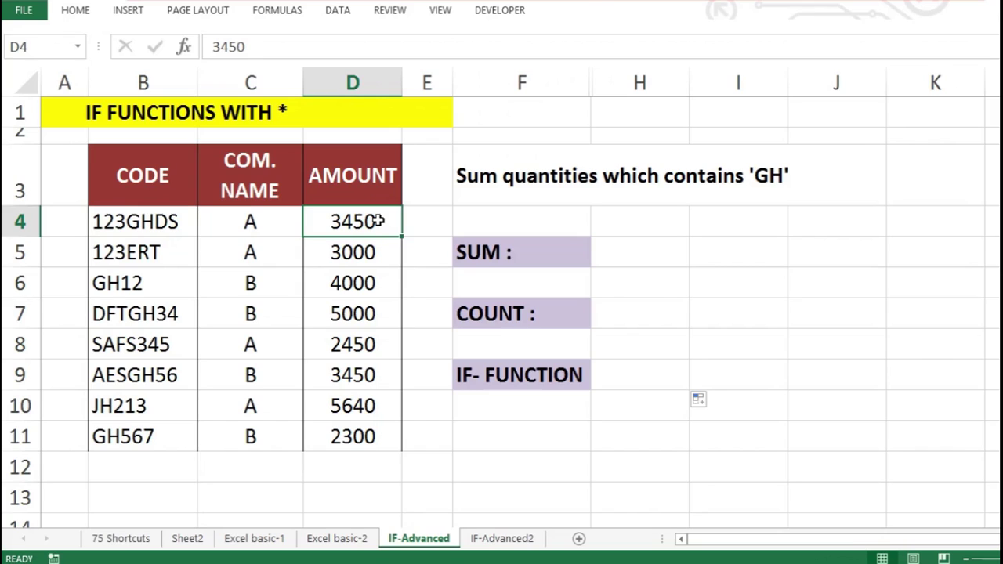
{"action": "left_click", "coordinate": [146, 219]}
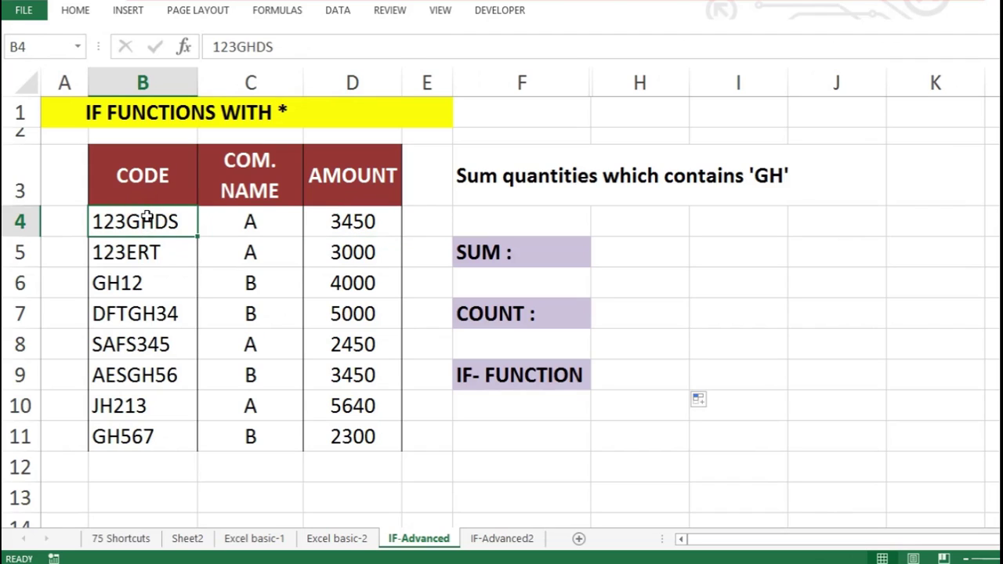
{"action": "left_click", "coordinate": [344, 227]}
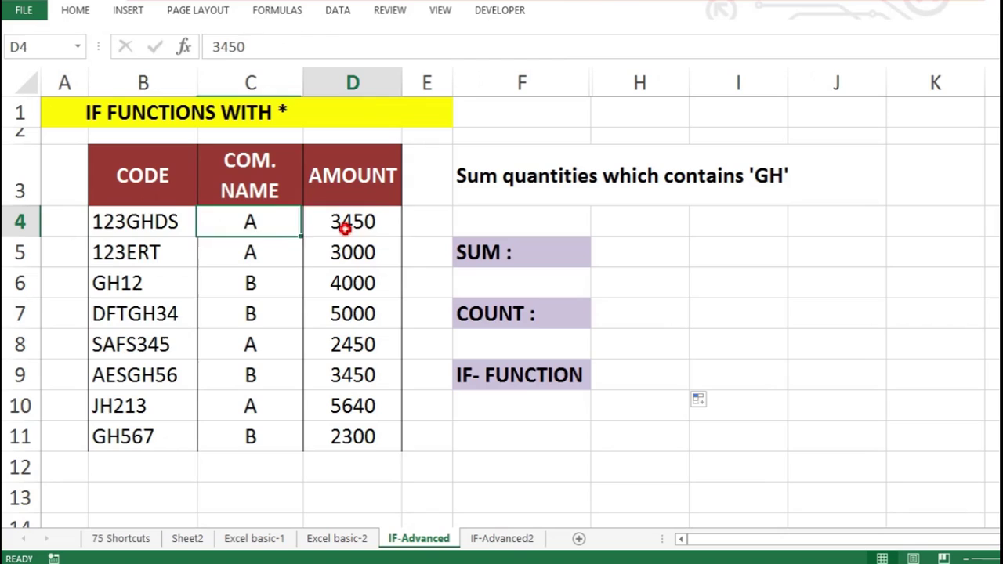
{"action": "left_click", "coordinate": [645, 248]}
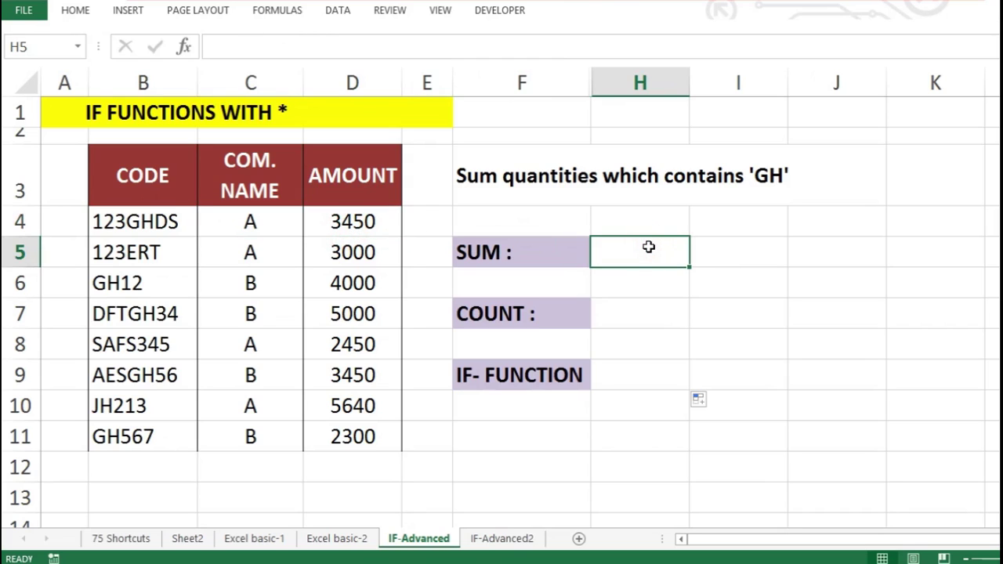
{"action": "left_click", "coordinate": [643, 171]}
{"action": "left_click", "coordinate": [665, 221]}
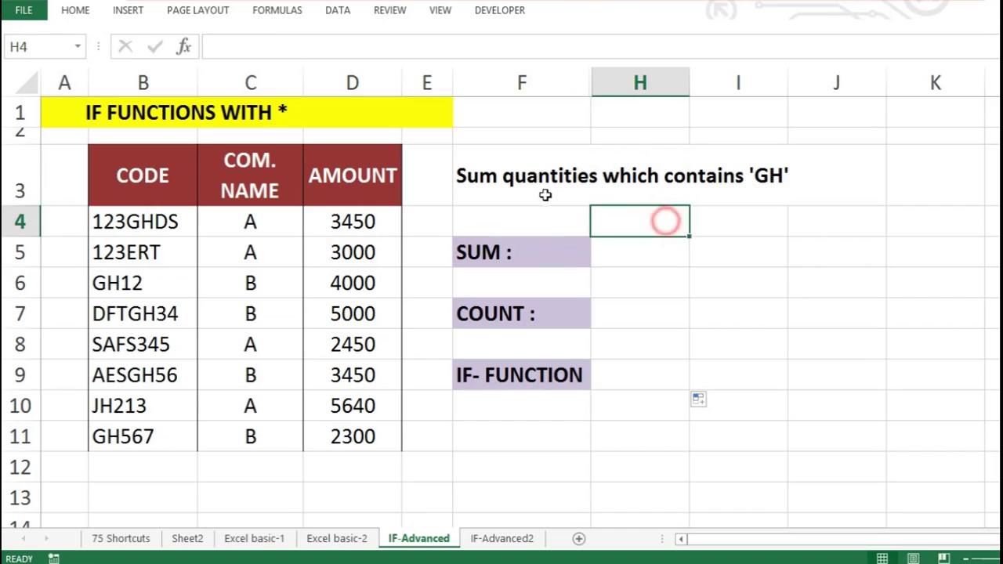
{"action": "left_click_drag", "start_coordinate": [521, 192], "coordinate": [829, 221]}
Start a SUMIFS formula in H5 beside the SUM label, with the amounts D4:D11 as the sum range
{"action": "left_click", "coordinate": [618, 241]}
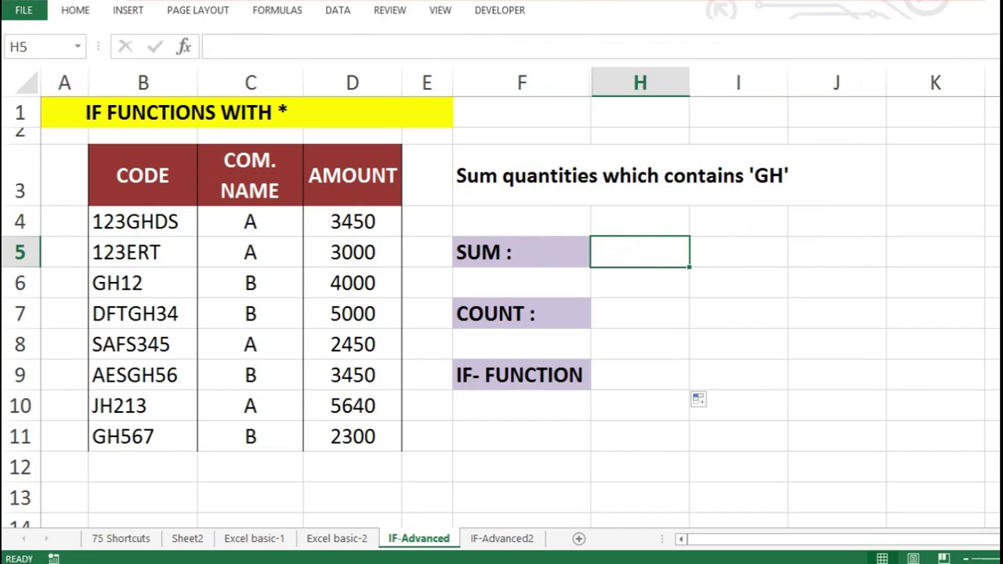
{"action": "type", "text": "="}
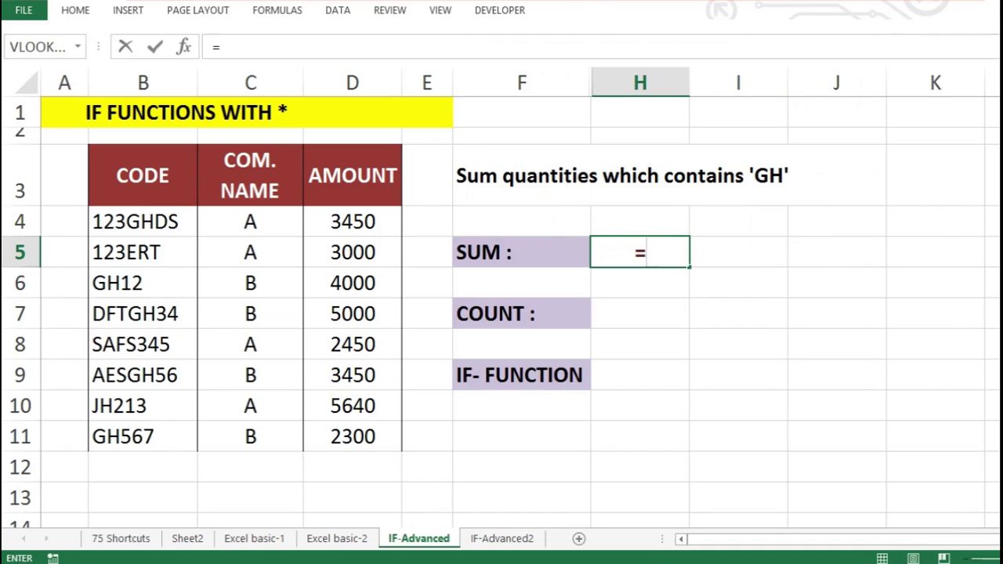
{"action": "type", "text": "sum"}
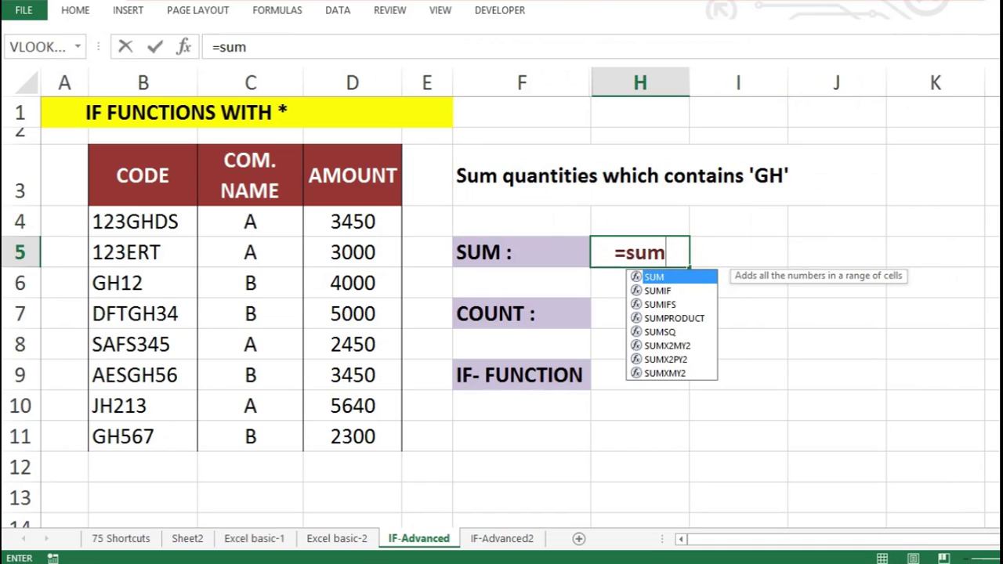
{"action": "key", "text": "Down"}
{"action": "key", "text": "Down"}
{"action": "key", "text": "Tab"}
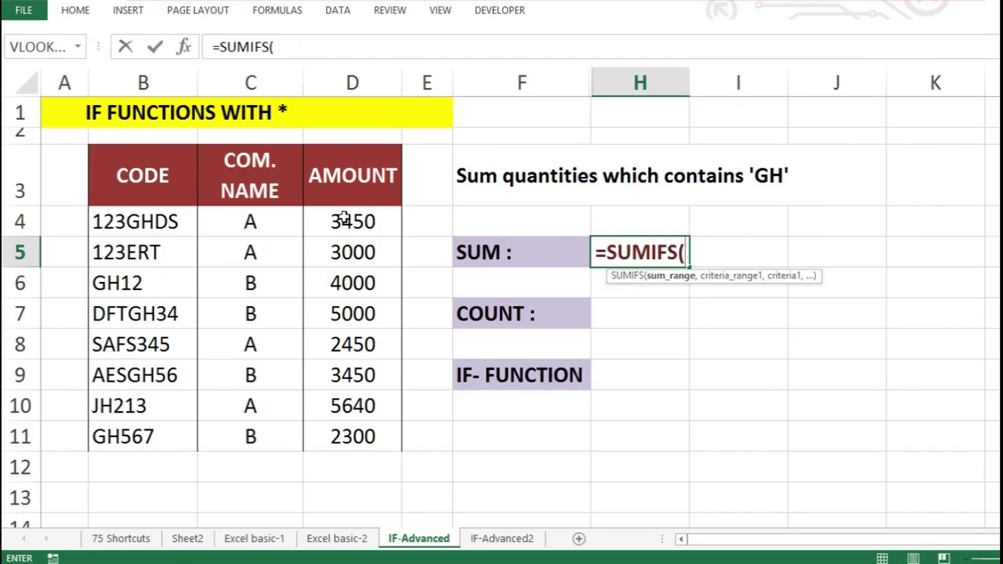
{"action": "left_click_drag", "start_coordinate": [343, 220], "coordinate": [337, 453]}
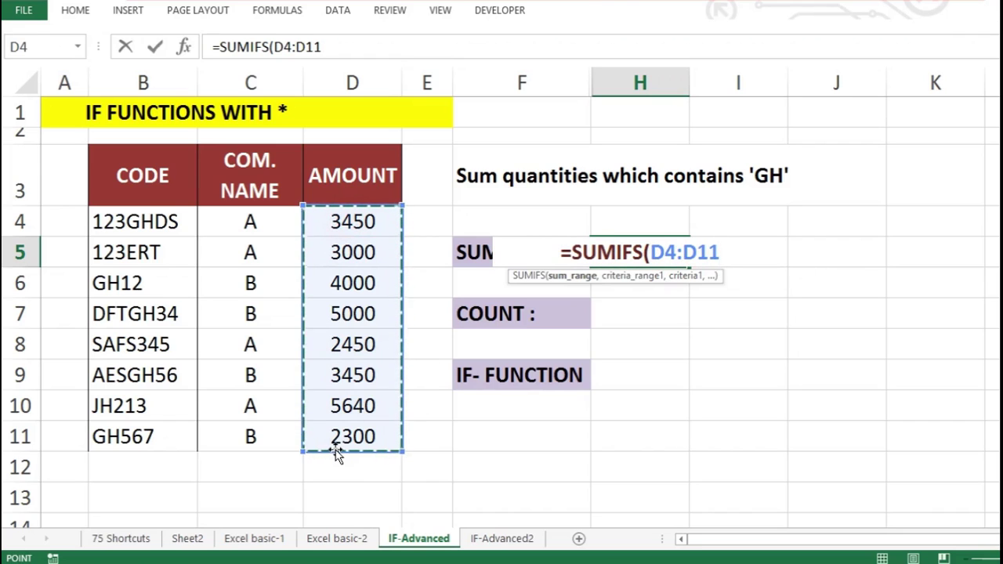
{"action": "type", "text": ","}
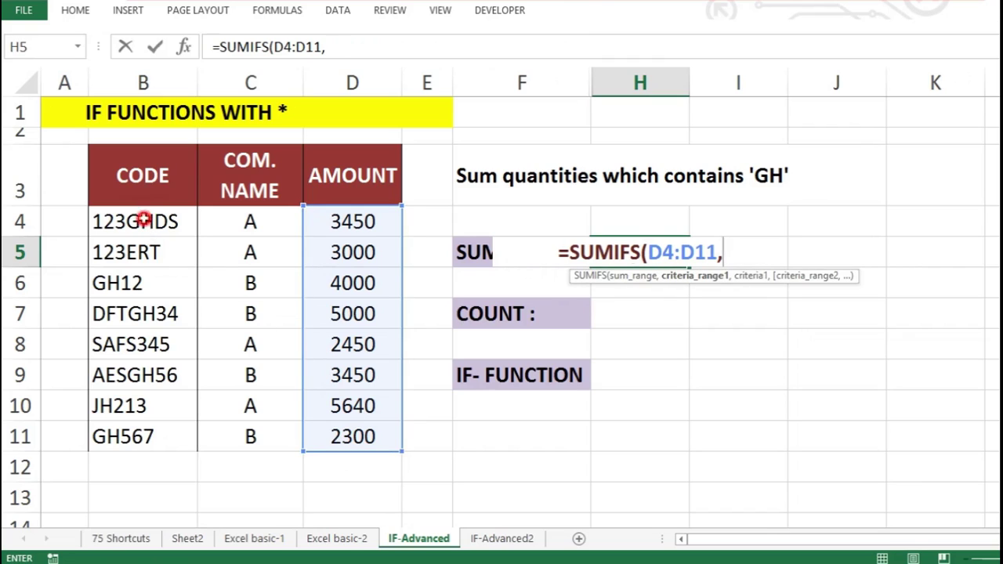
Complete the SUMIFS formula with the codes B4:B11 as criteria range and "*GH*" as the criterion
{"action": "left_click_drag", "start_coordinate": [144, 222], "coordinate": [109, 437]}
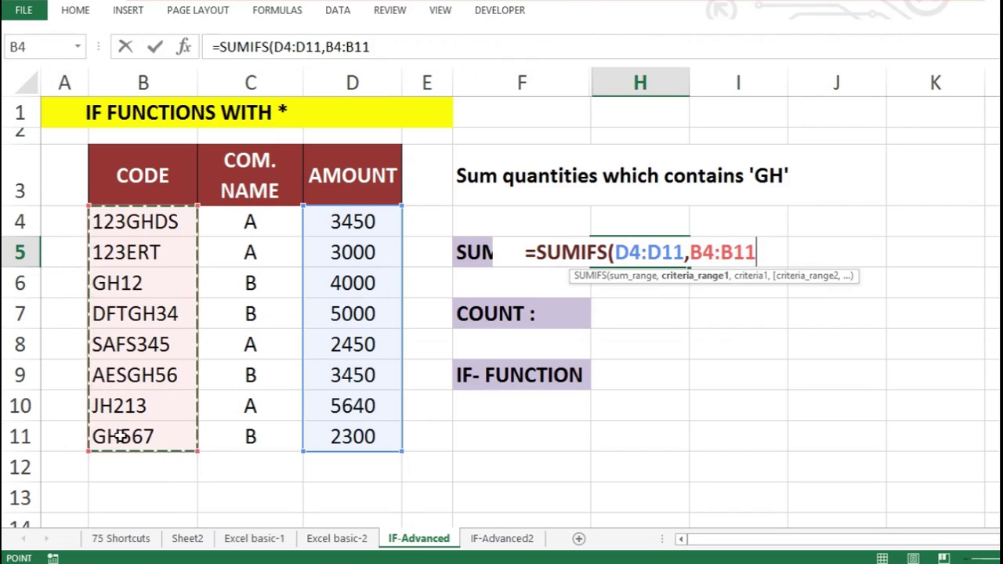
{"action": "type", "text": ","}
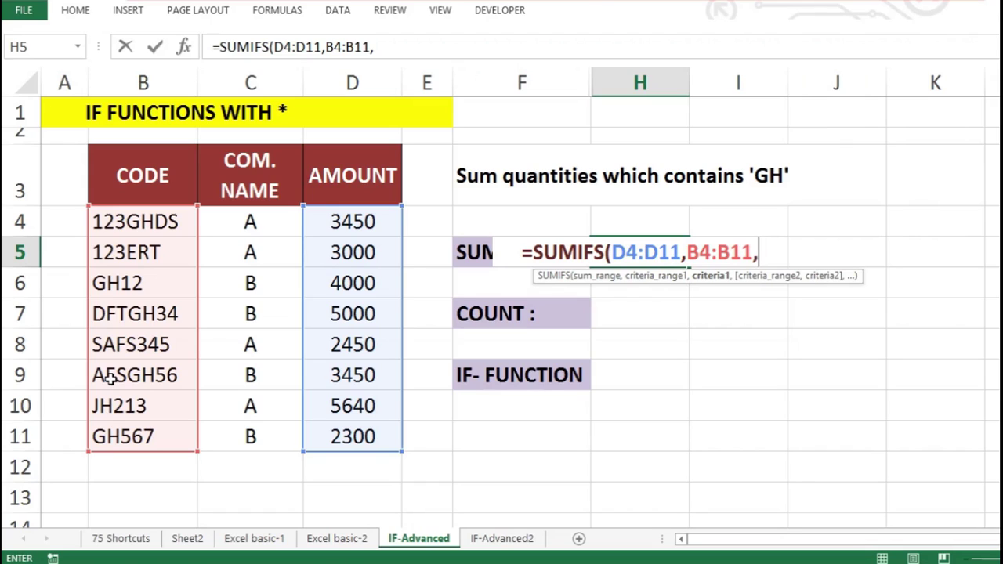
{"action": "type", "text": "\""}
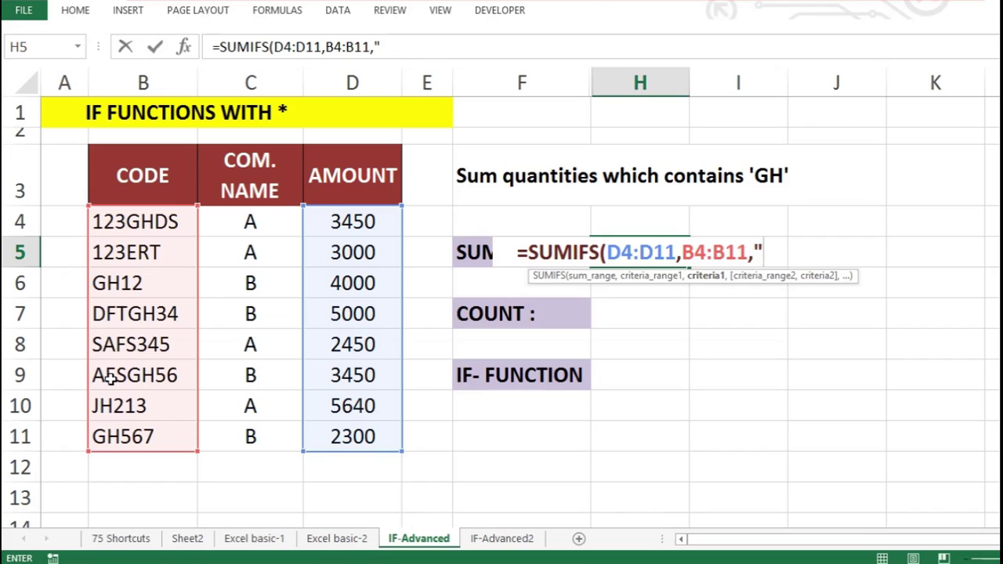
{"action": "type", "text": "*"}
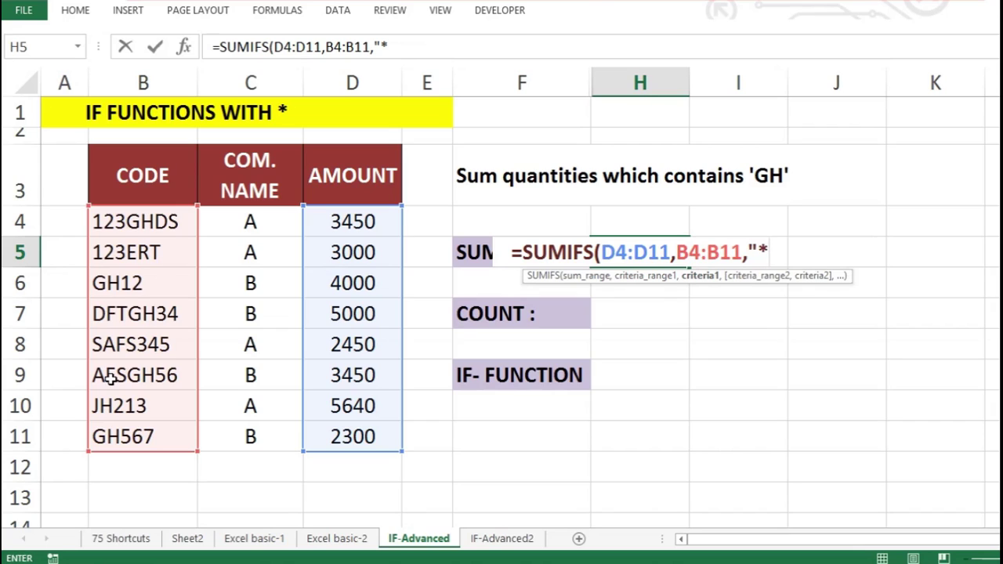
{"action": "type", "text": "GH"}
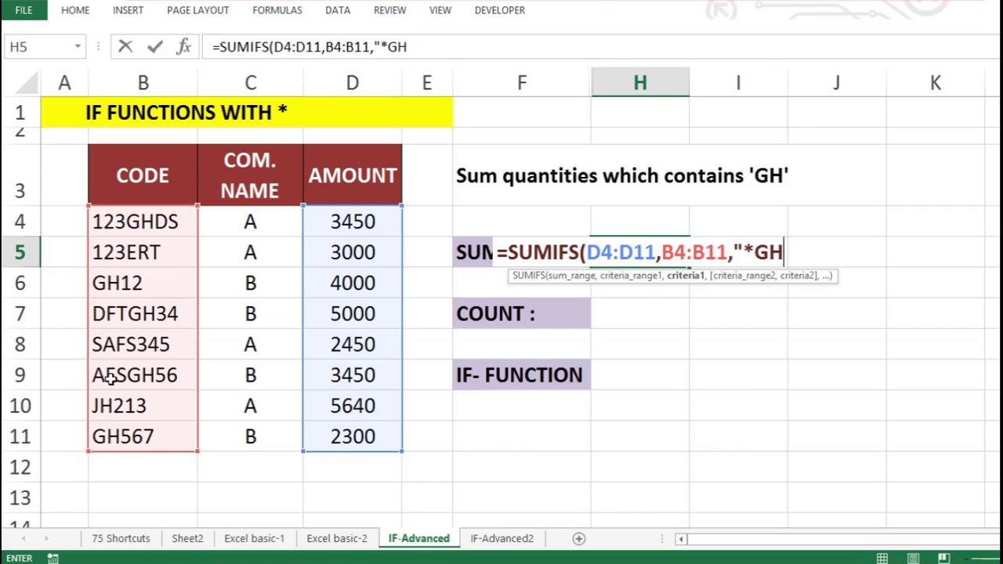
{"action": "type", "text": "*"}
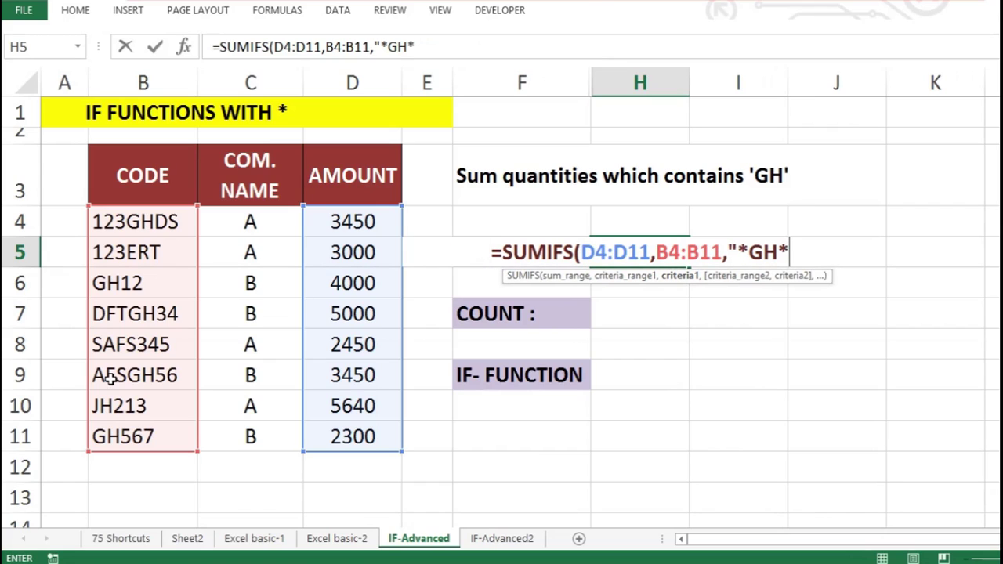
{"action": "type", "text": "\""}
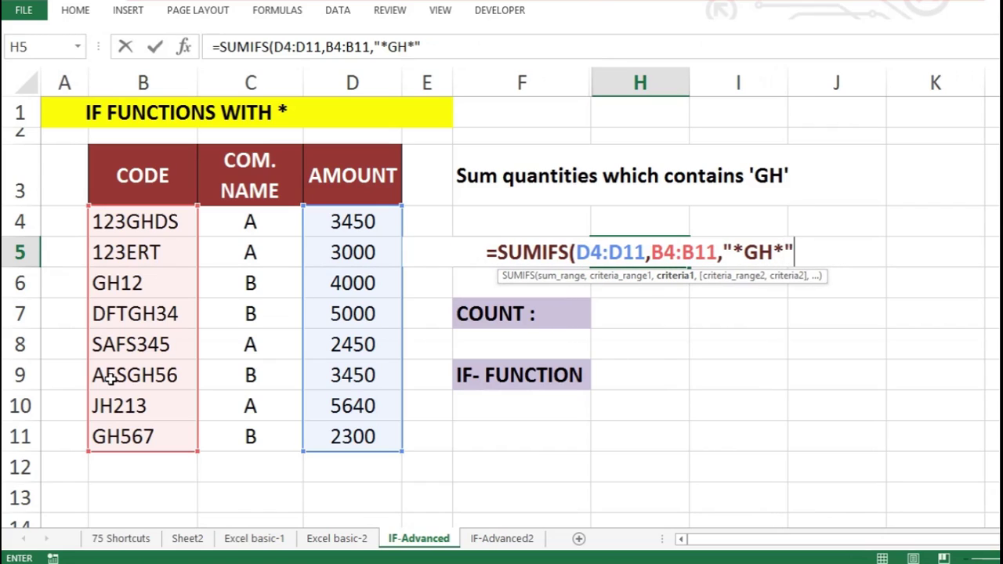
{"action": "type", "text": ")"}
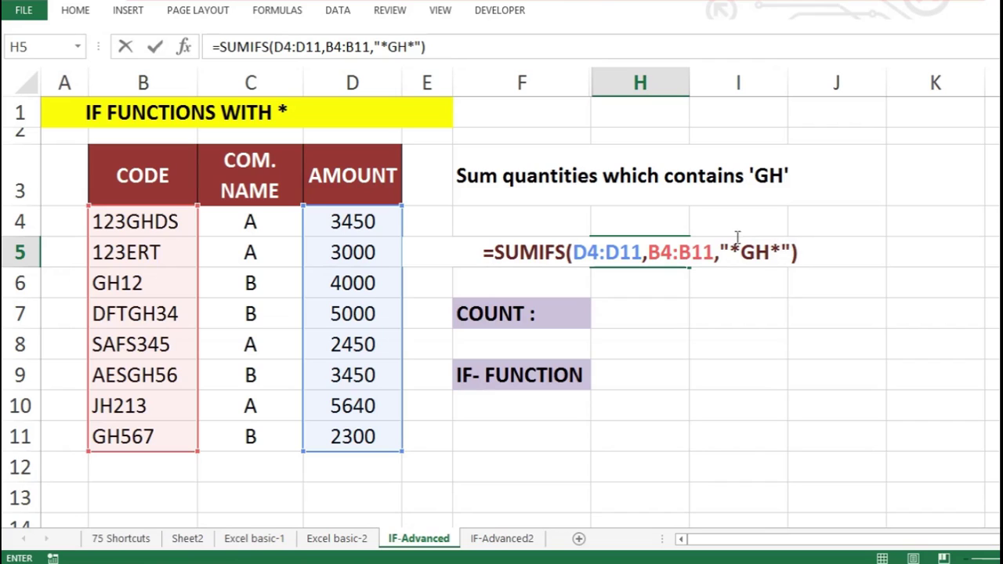
{"action": "key", "text": "Return"}
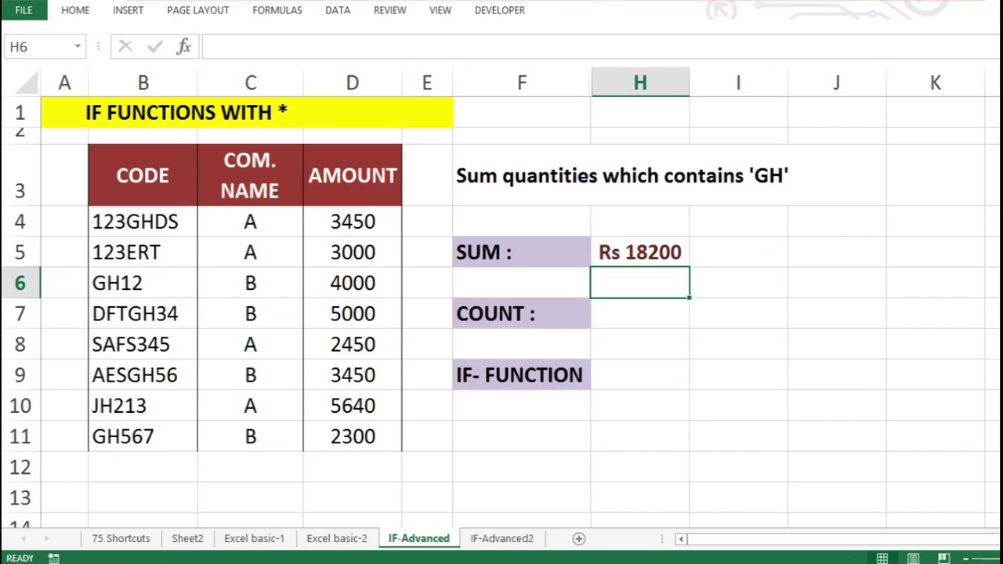
Select all codes containing GH together with their amounts to check their total against the SUMIFS result
{"action": "left_click", "coordinate": [168, 221]}
{"action": "left_click", "coordinate": [146, 273], "text": "ctrl"}
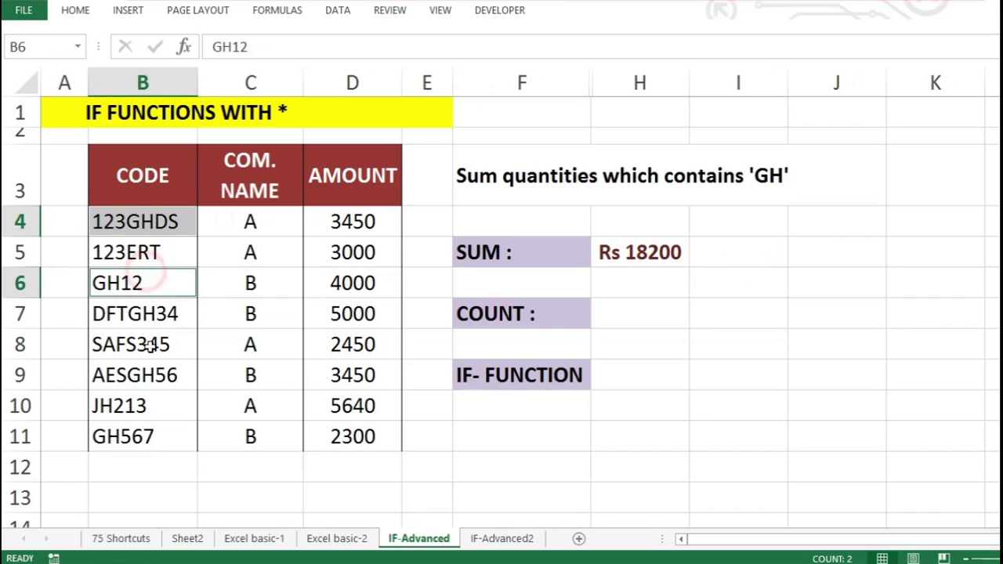
{"action": "left_click", "coordinate": [155, 318], "text": "ctrl"}
{"action": "left_click", "coordinate": [161, 384], "text": "ctrl"}
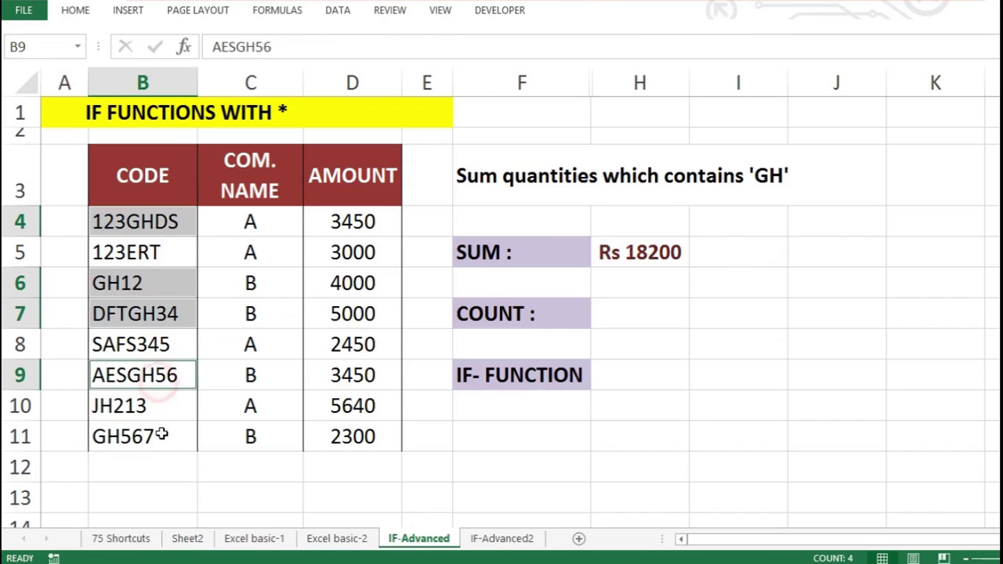
{"action": "left_click", "coordinate": [161, 435], "text": "ctrl"}
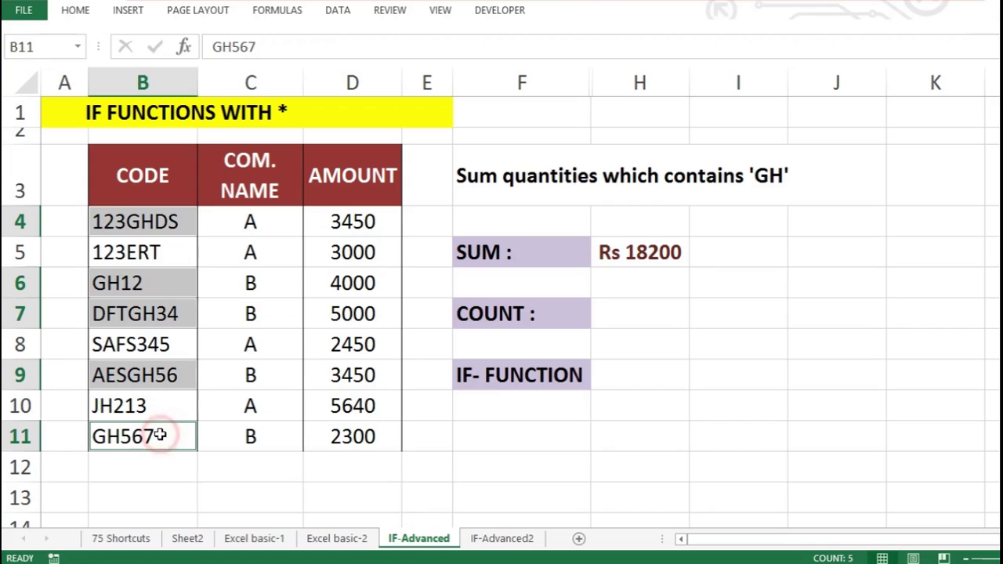
{"action": "left_click", "coordinate": [365, 221], "text": "ctrl"}
{"action": "left_click", "coordinate": [347, 278], "text": "ctrl"}
{"action": "left_click", "coordinate": [348, 312], "text": "ctrl"}
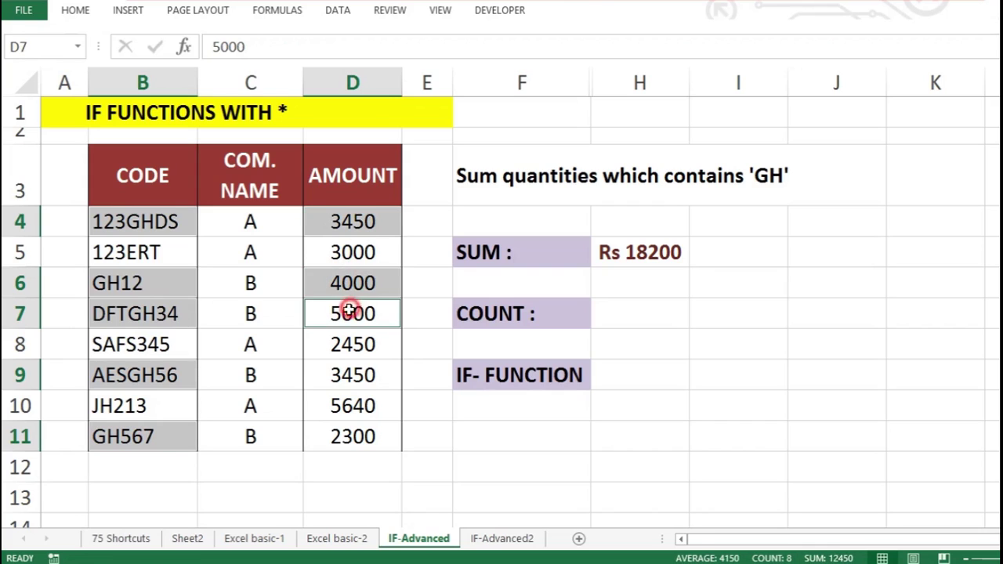
{"action": "left_click", "coordinate": [341, 375], "text": "ctrl"}
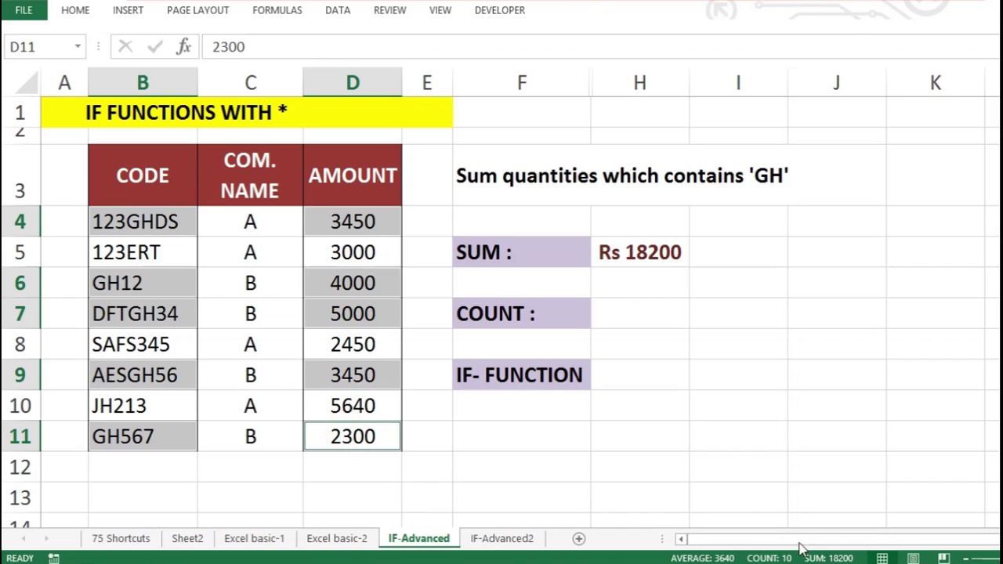
Start a COUNTIFS formula in H7 beside the COUNT label, with the codes B4:B11 as the criteria range
{"action": "left_click", "coordinate": [645, 253]}
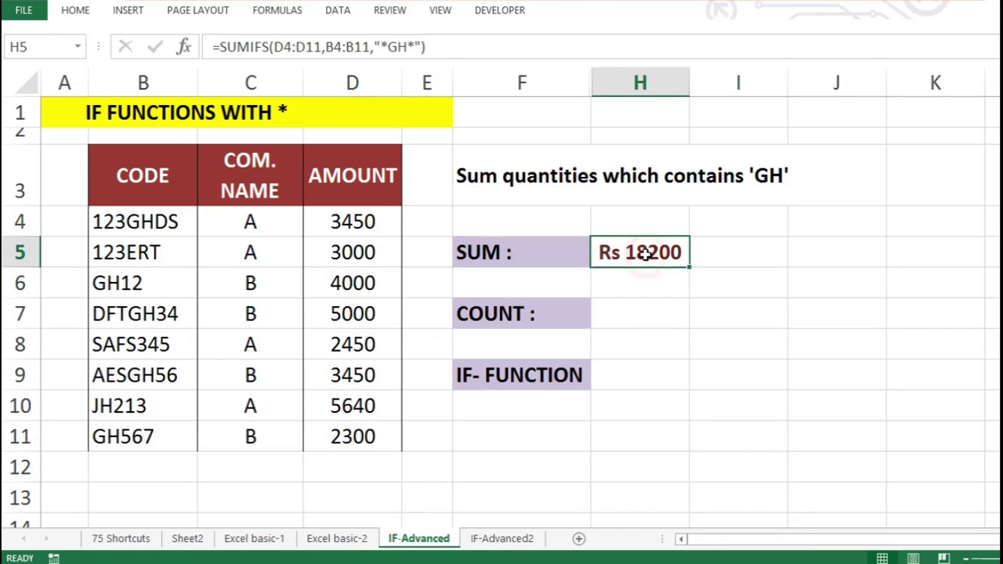
{"action": "left_click", "coordinate": [645, 315]}
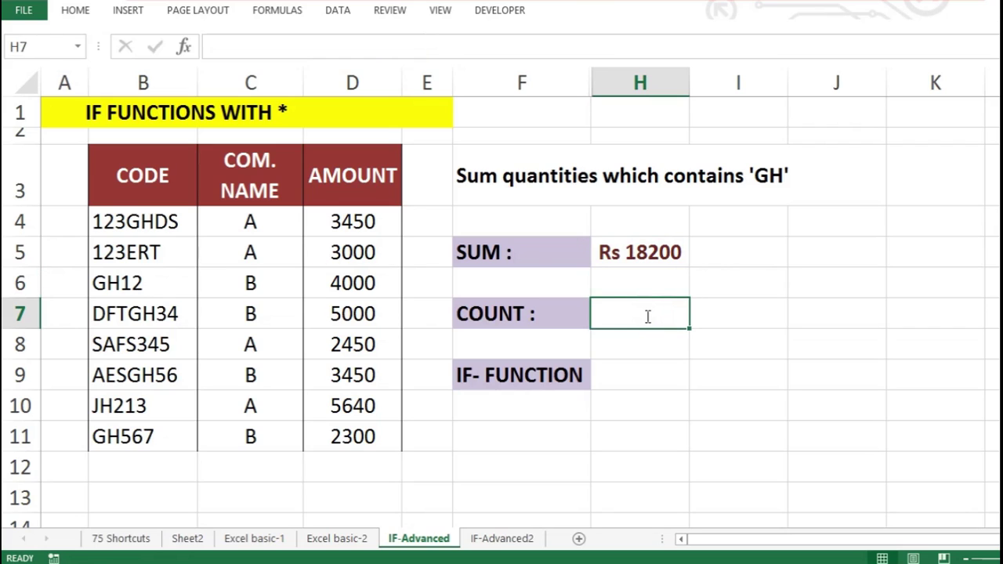
{"action": "type", "text": "=count"}
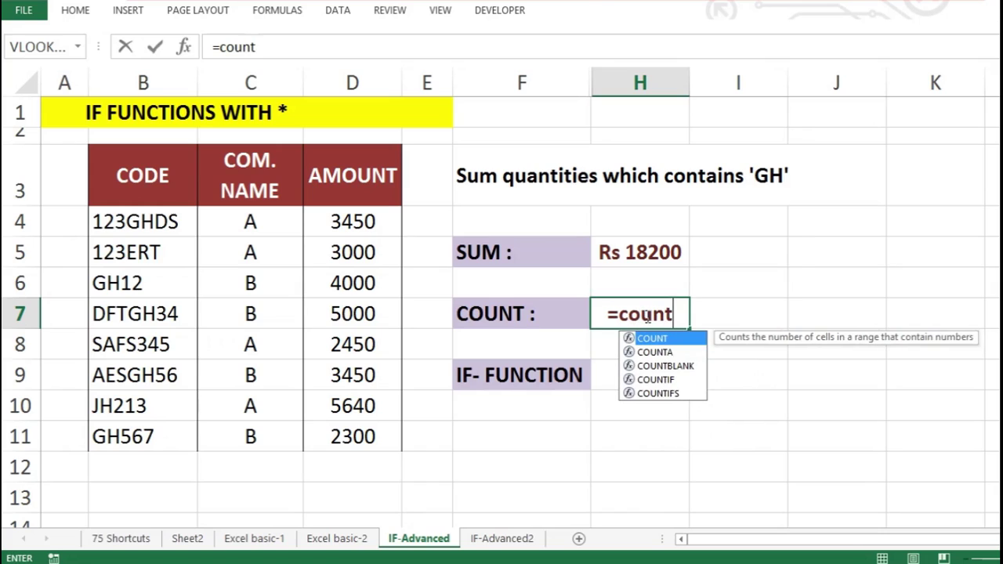
{"action": "key", "text": "Down"}
{"action": "key", "text": "Down"}
{"action": "key", "text": "Down"}
{"action": "key", "text": "Down"}
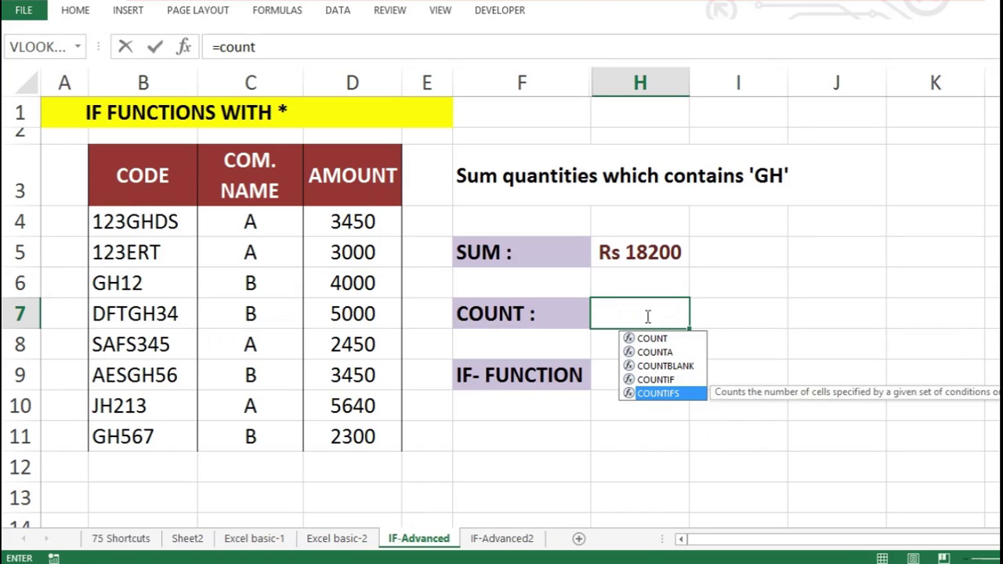
{"action": "key", "text": "Tab"}
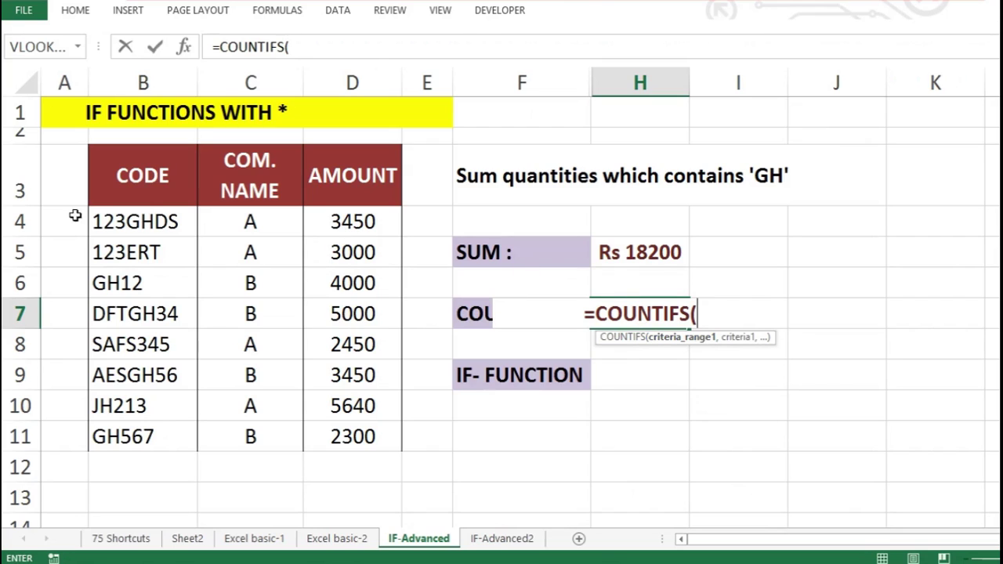
{"action": "left_click_drag", "start_coordinate": [130, 227], "coordinate": [95, 431]}
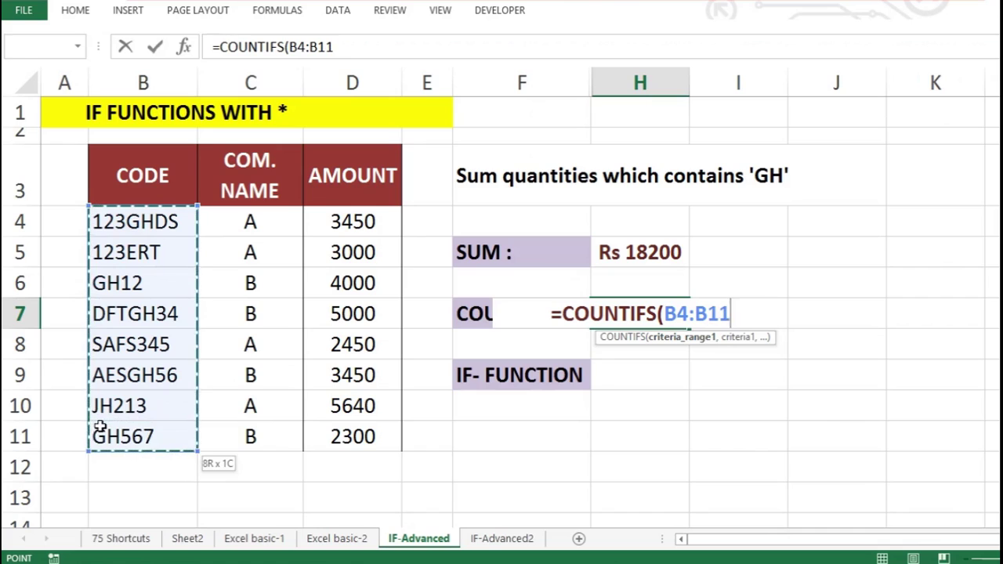
{"action": "type", "text": ","}
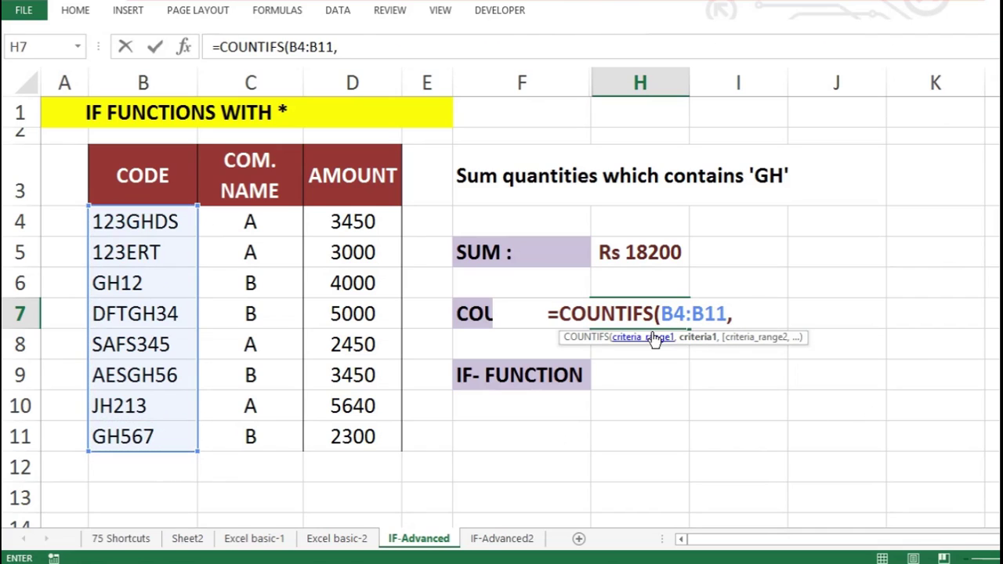
Complete the COUNTIFS formula in H7 with "*GH*" as the criterion
{"action": "type", "text": "\""}
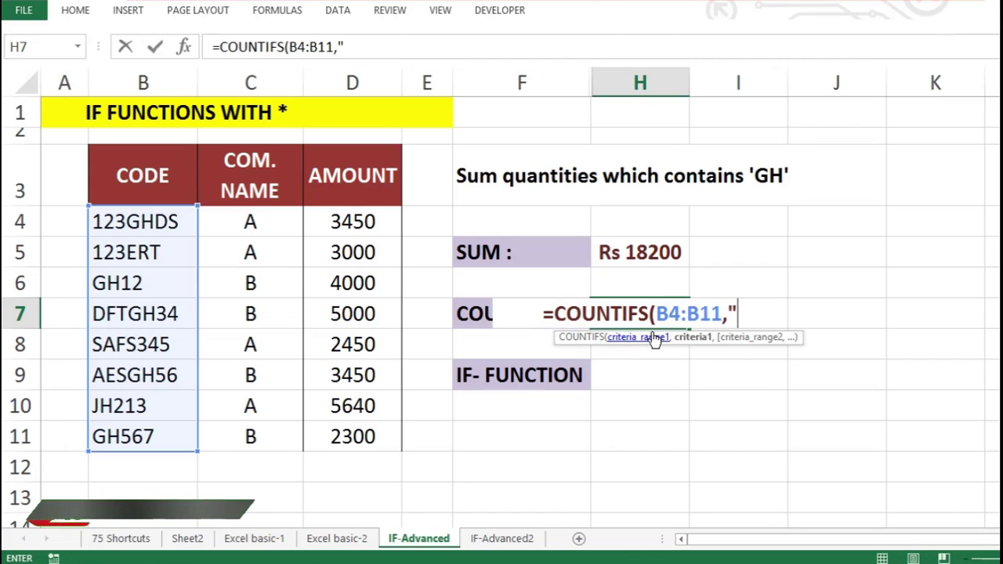
{"action": "type", "text": "*"}
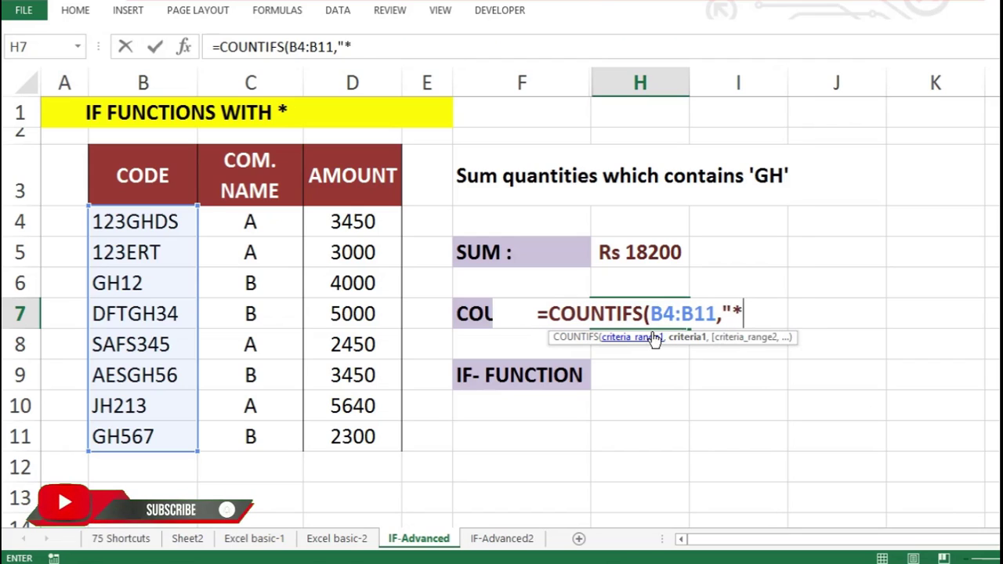
{"action": "type", "text": "GH"}
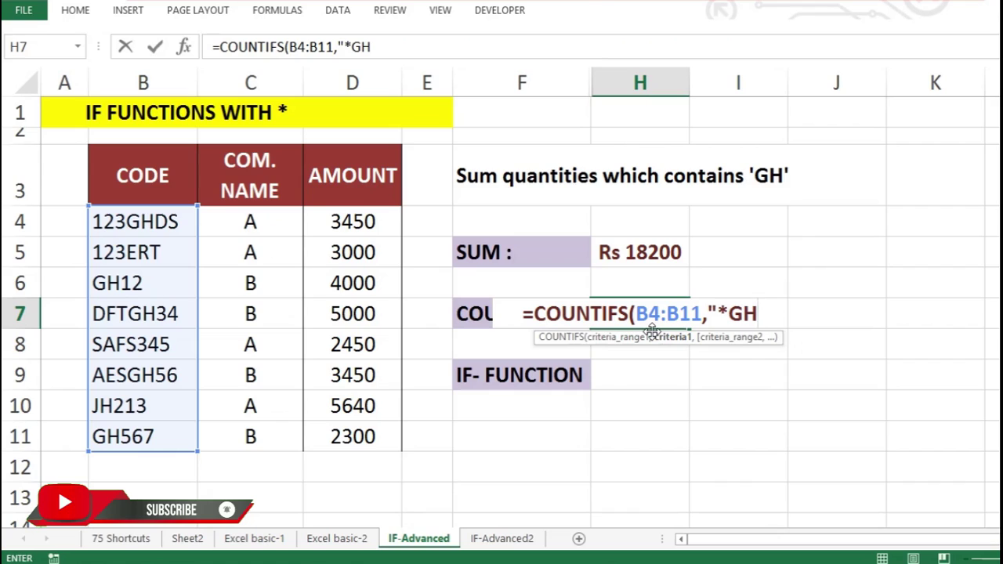
{"action": "type", "text": "*\")"}
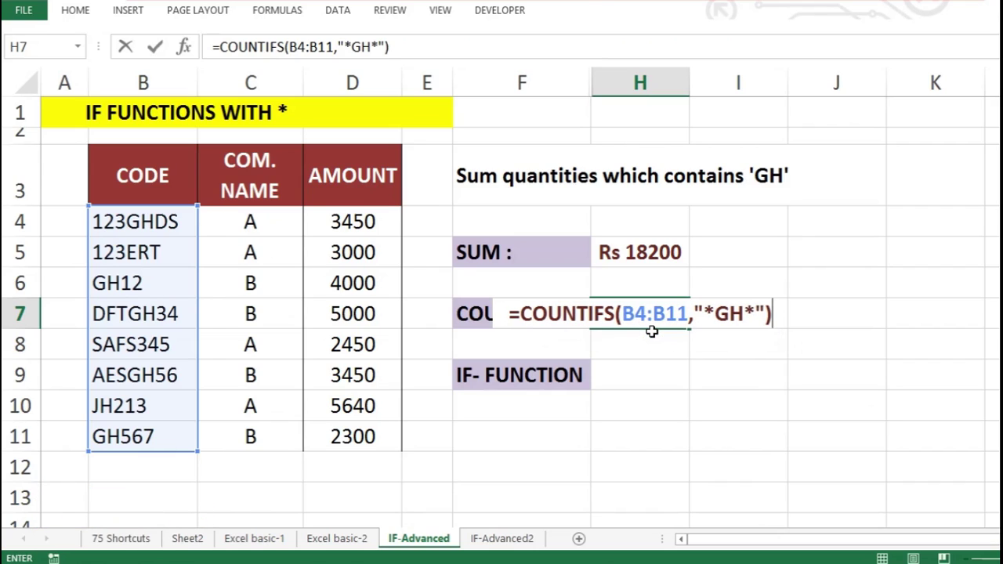
{"action": "key", "text": "Return"}
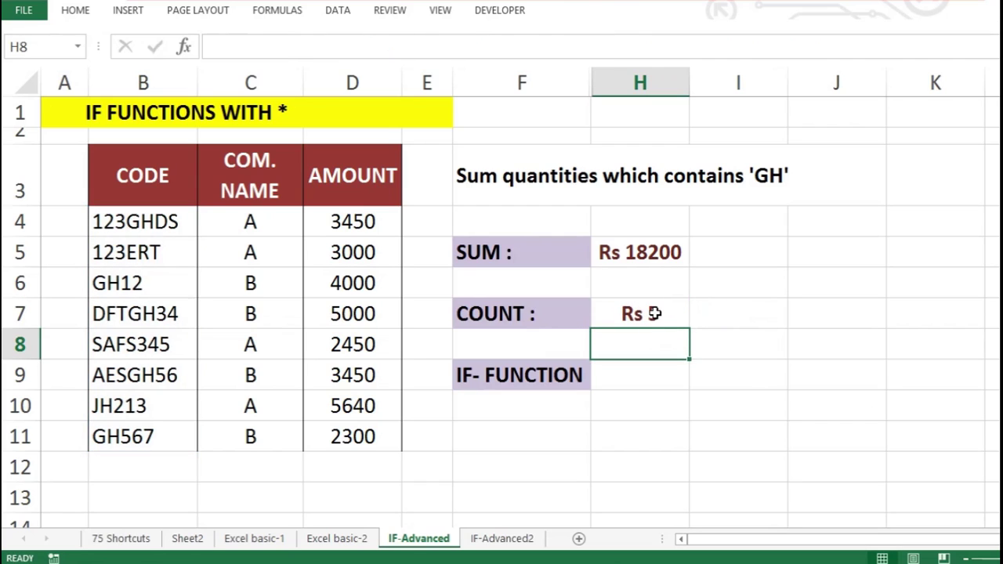
Review the COUNT result and its COUNTIFS formula alongside the SUMIFS formula for the SUM
{"action": "left_click", "coordinate": [661, 309]}
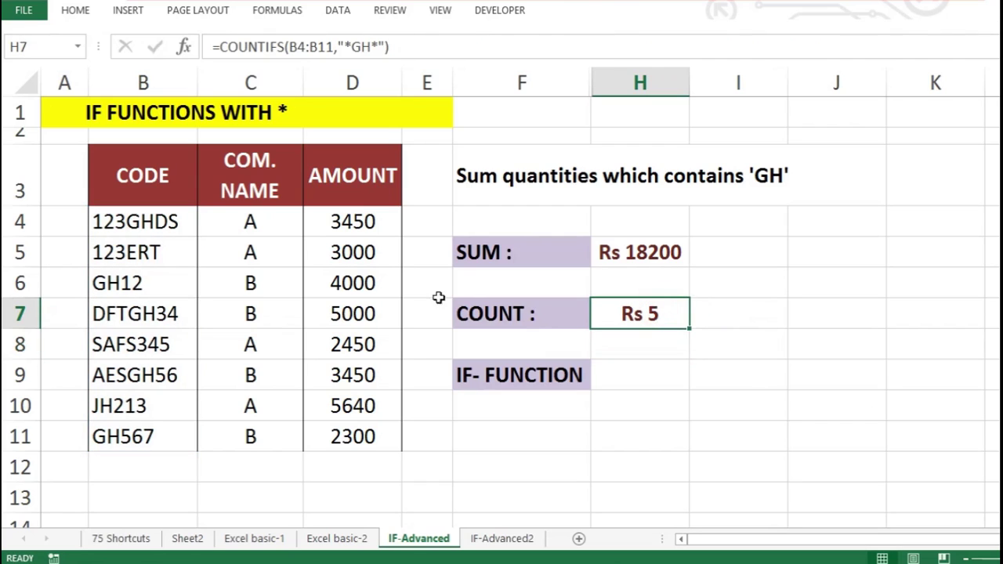
{"action": "left_click", "coordinate": [691, 373]}
{"action": "left_click", "coordinate": [651, 280]}
{"action": "left_click", "coordinate": [648, 247]}
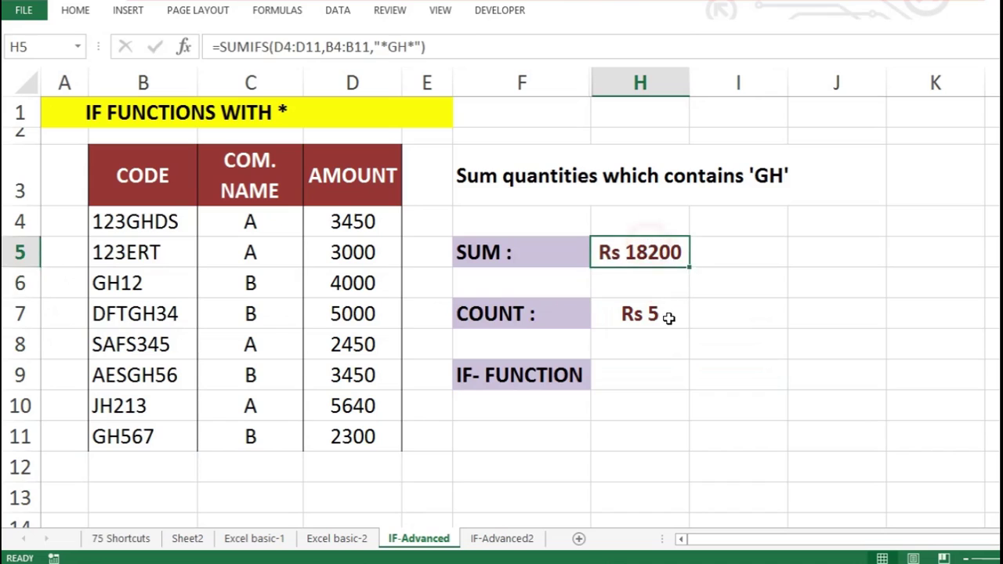
{"action": "left_click", "coordinate": [668, 315]}
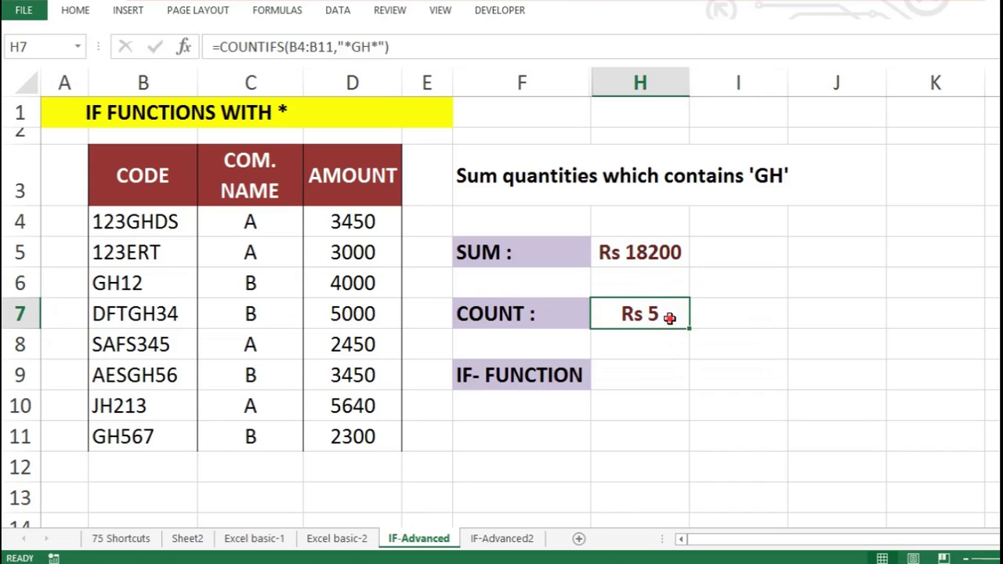
{"action": "double_click", "coordinate": [669, 317]}
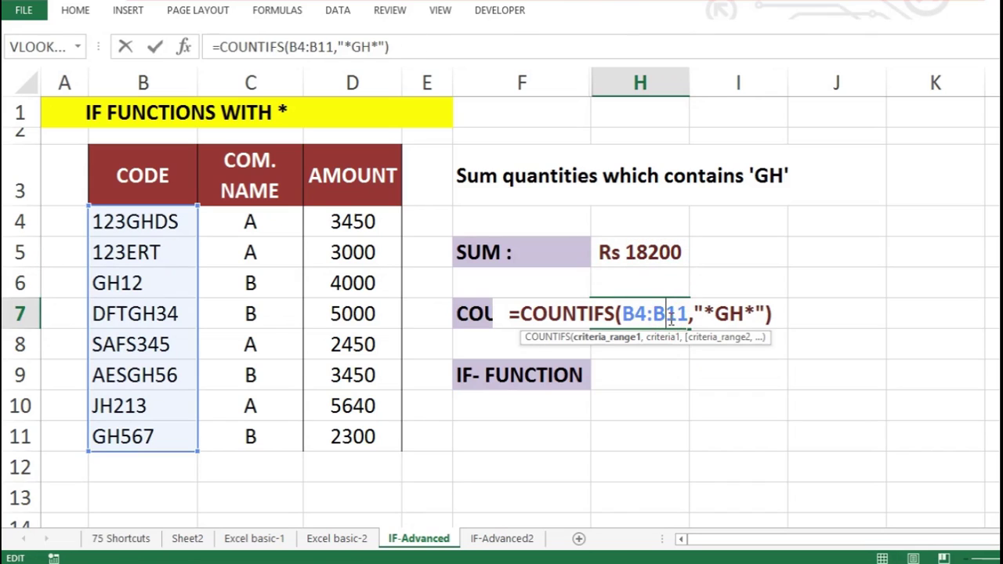
{"action": "key", "text": "Return"}
Extend the COUNTIFS formula in H7 with a second condition: company names C4:C11 equal to "A"
{"action": "left_click", "coordinate": [667, 316]}
{"action": "double_click", "coordinate": [667, 316]}
{"action": "left_click", "coordinate": [767, 314]}
{"action": "type", "text": ","}
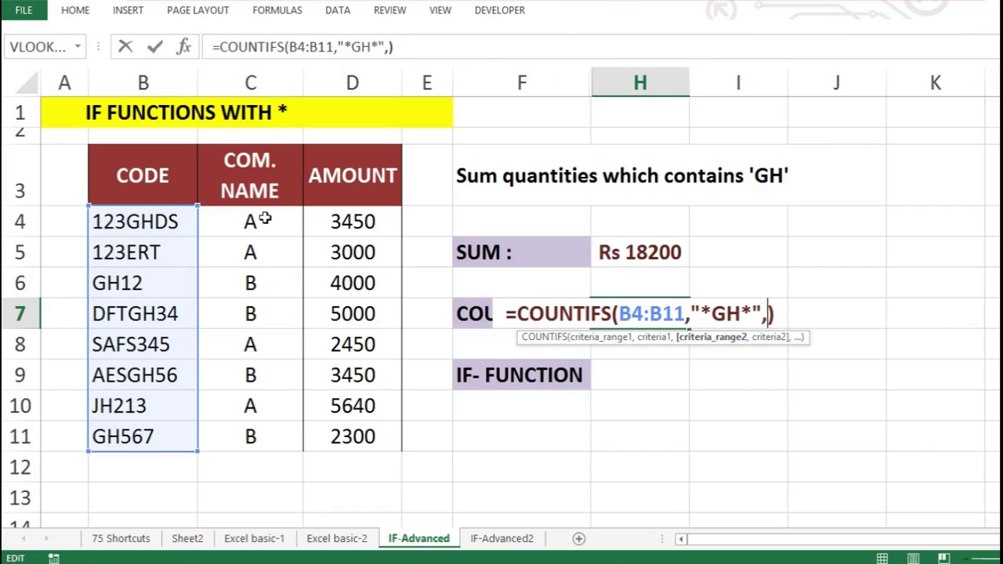
{"action": "left_click_drag", "start_coordinate": [265, 221], "coordinate": [224, 441]}
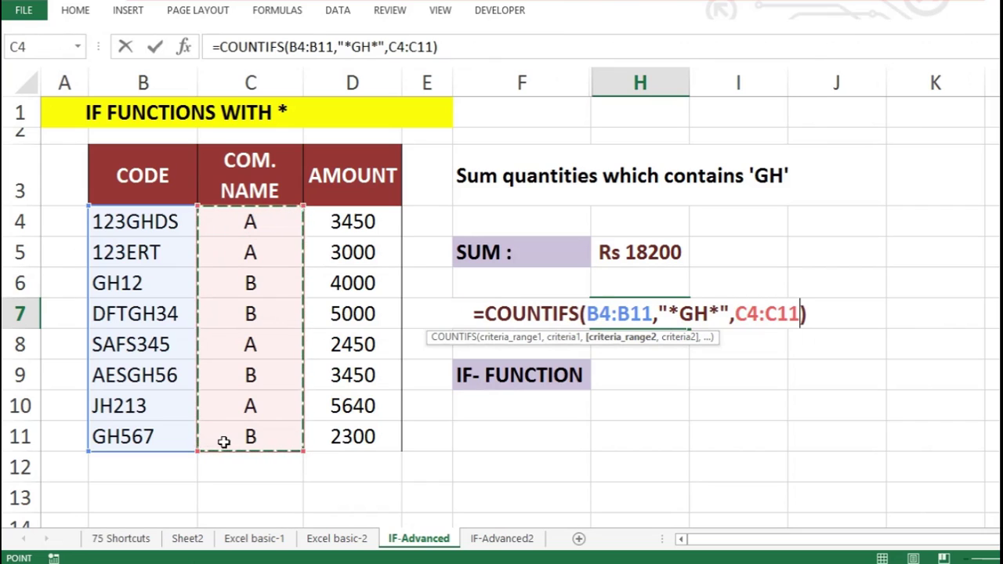
{"action": "type", "text": ","}
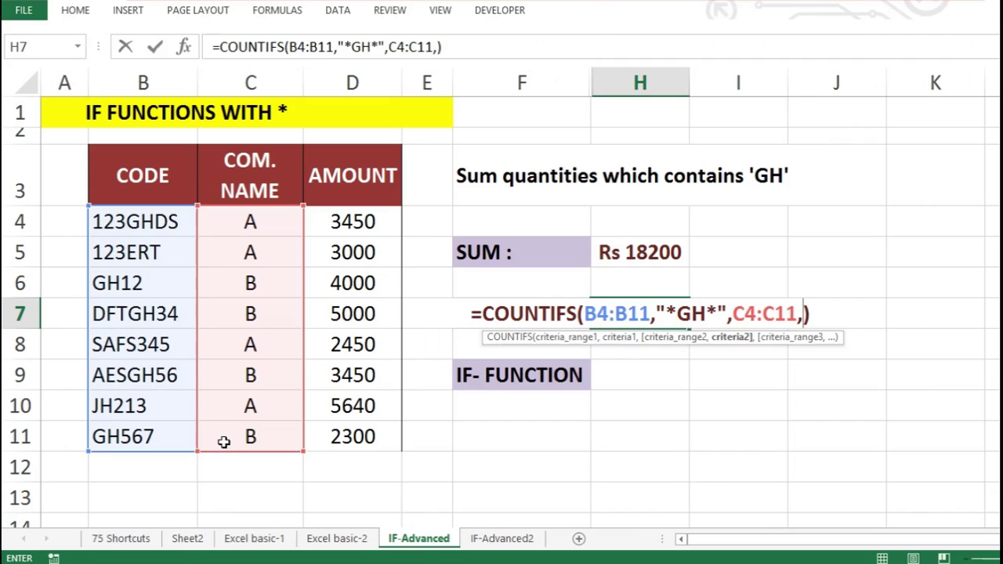
{"action": "type", "text": "\"a"}
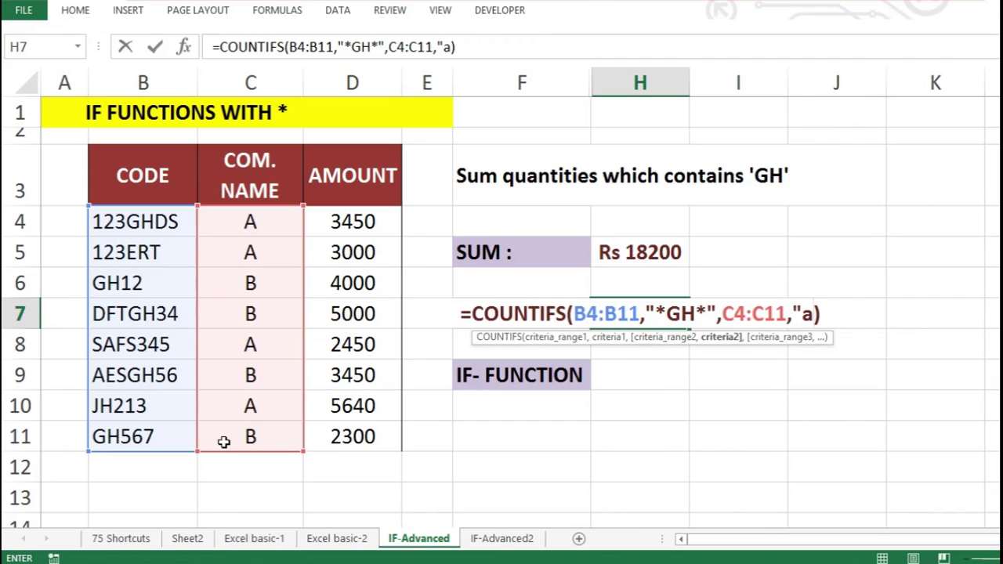
{"action": "key", "text": "BackSpace"}
{"action": "type", "text": "A\""}
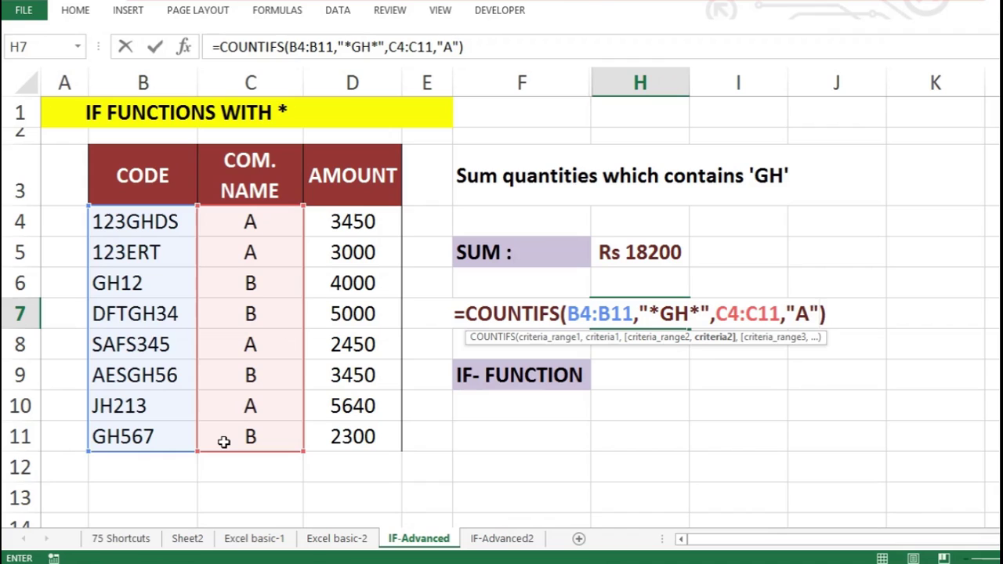
{"action": "key", "text": "Return"}
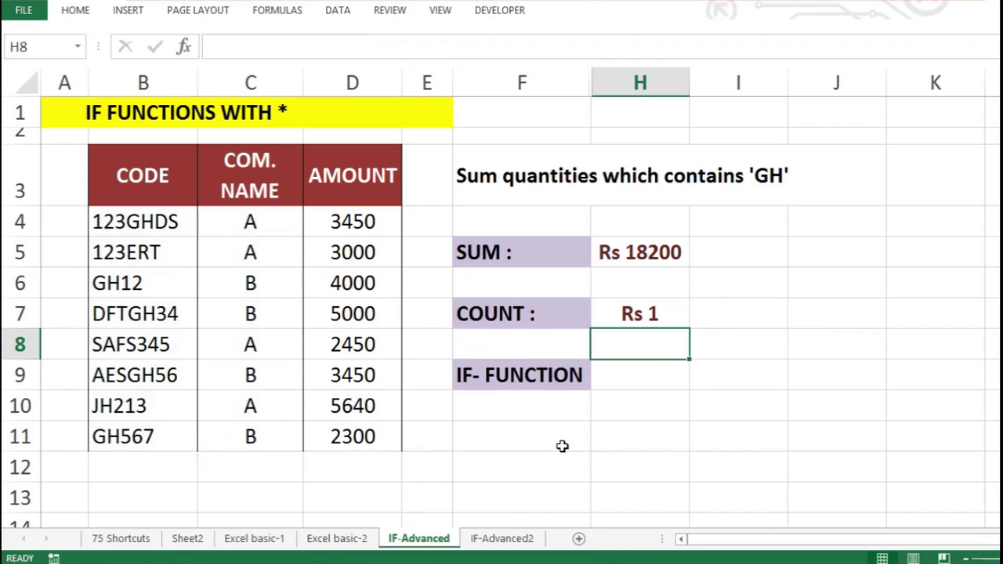
Check the two-condition COUNTIFS formula against the table row with code 123GHDS and company name A
{"action": "left_click", "coordinate": [627, 314]}
{"action": "double_click", "coordinate": [671, 313]}
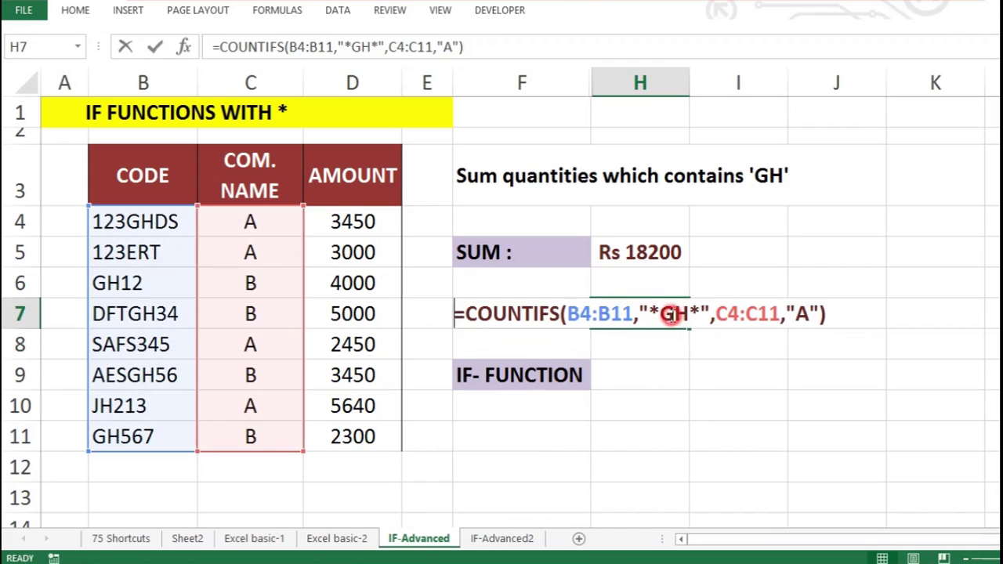
{"action": "key", "text": "Return"}
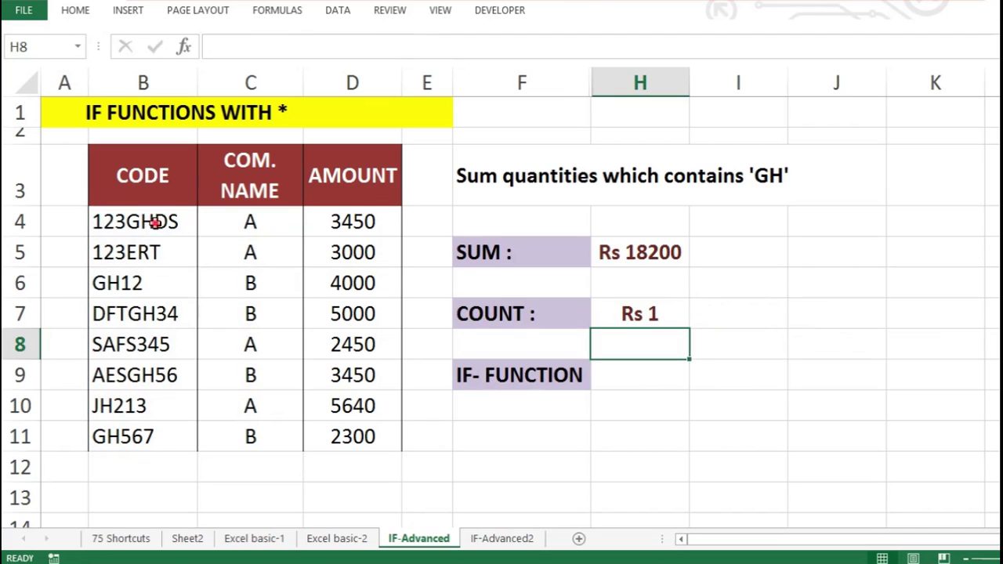
{"action": "left_click", "coordinate": [253, 220]}
{"action": "left_click_drag", "start_coordinate": [179, 228], "coordinate": [237, 237]}
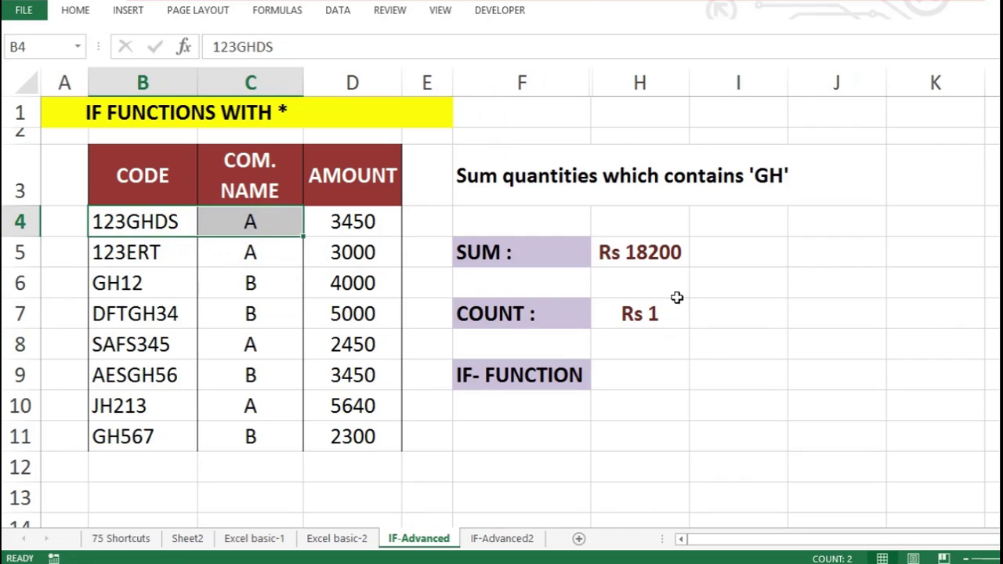
{"action": "left_click", "coordinate": [650, 313]}
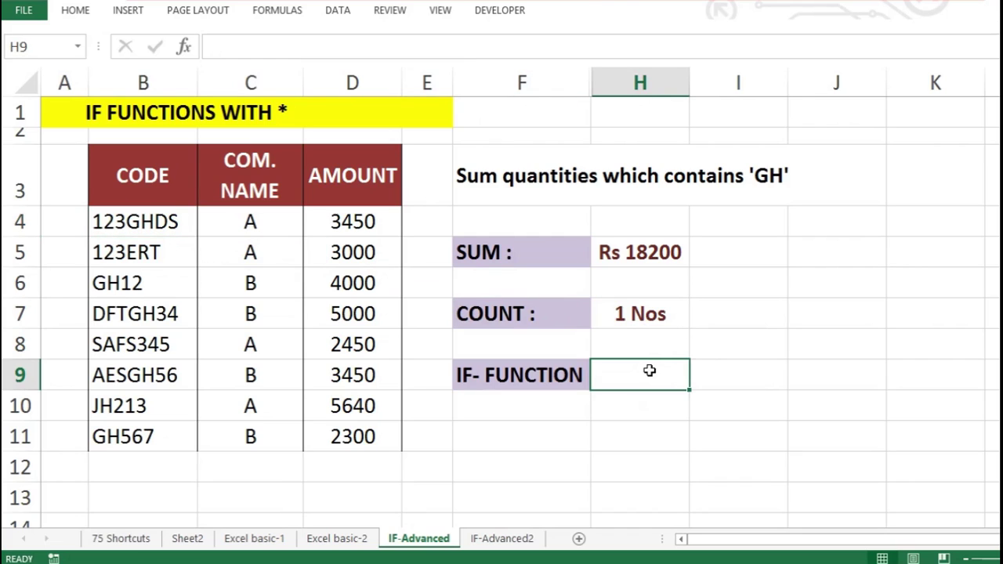
Compare the SUMIFS formula in H5 with the COUNTIFS formula in H7, examining their ranges and criteria
{"action": "left_click", "coordinate": [633, 253]}
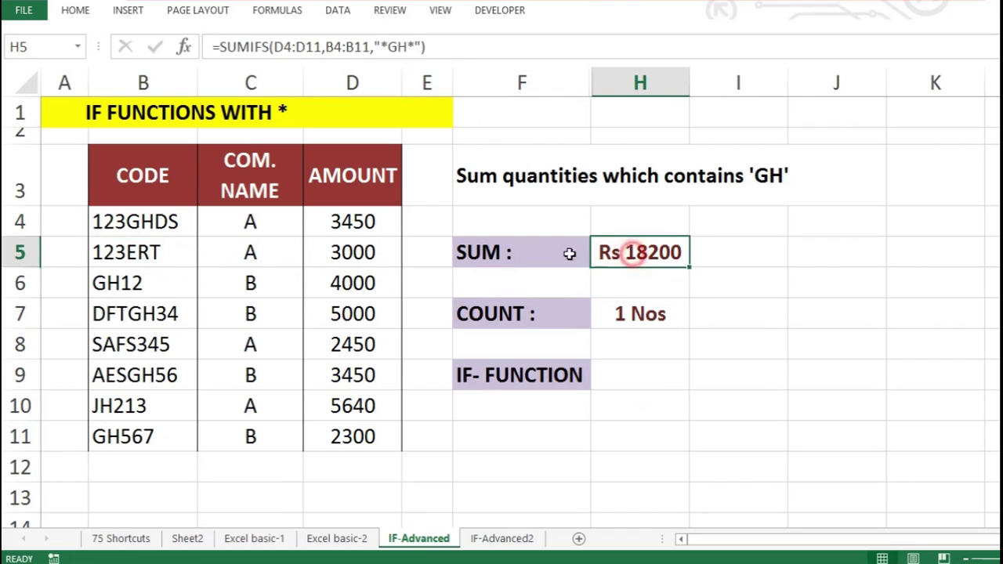
{"action": "left_click", "coordinate": [523, 252]}
{"action": "left_click", "coordinate": [648, 318]}
{"action": "left_click", "coordinate": [660, 250]}
{"action": "left_click", "coordinate": [636, 307]}
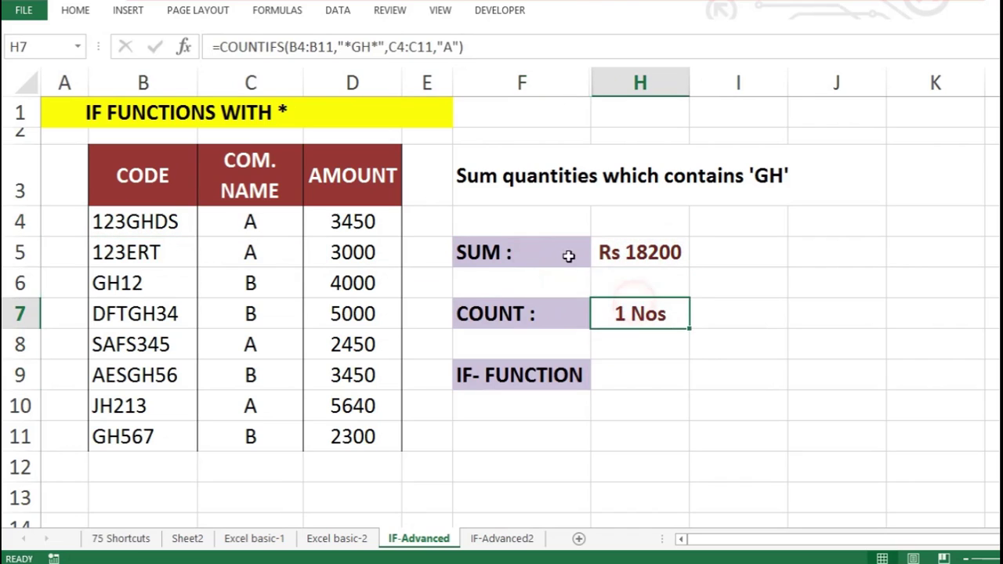
{"action": "left_click", "coordinate": [569, 253]}
{"action": "left_click", "coordinate": [629, 259]}
{"action": "double_click", "coordinate": [628, 259]}
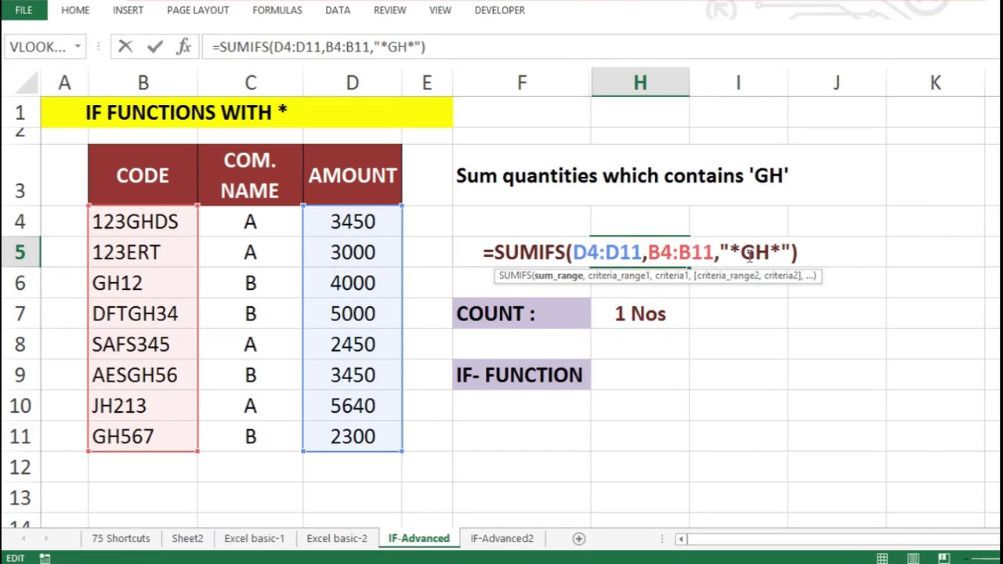
{"action": "double_click", "coordinate": [623, 313]}
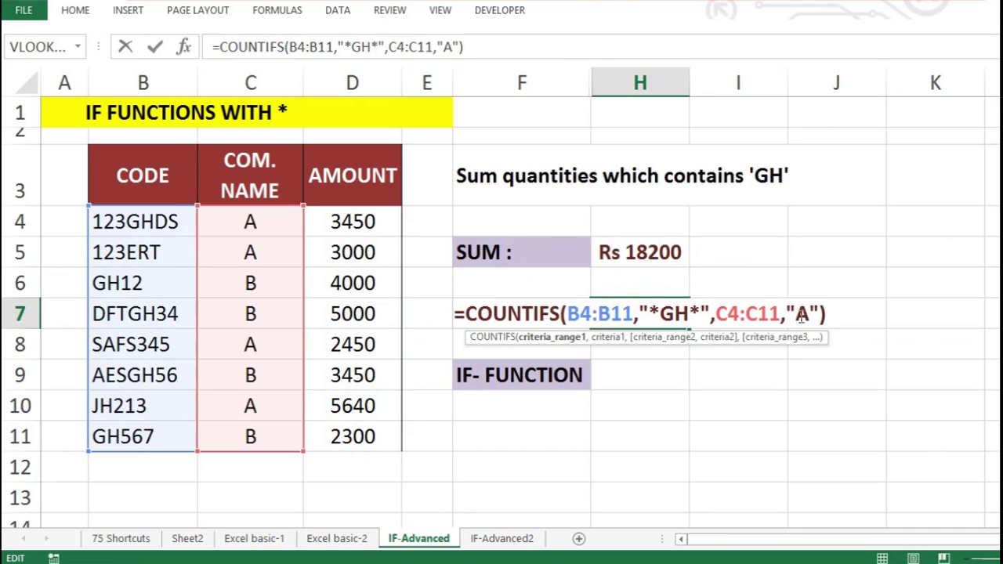
{"action": "key", "text": "Return"}
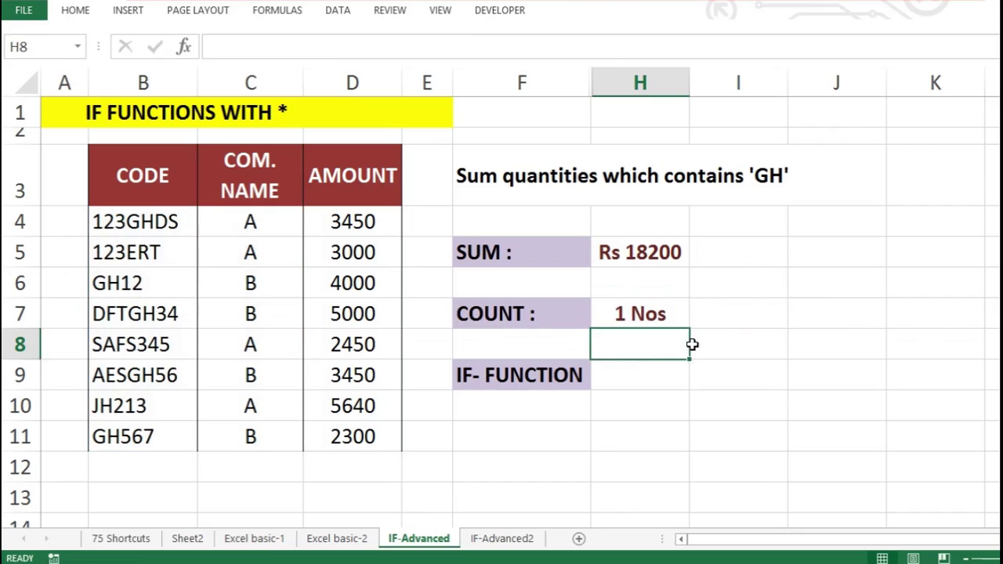
Start an IF formula in H9 with the logical test B4="*GH*"
{"action": "left_click", "coordinate": [647, 373]}
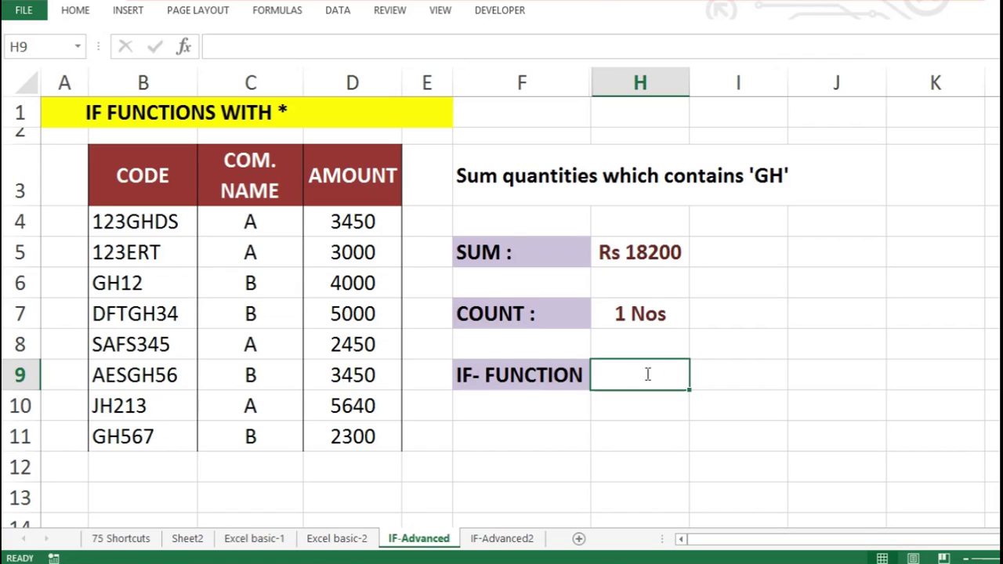
{"action": "type", "text": "="}
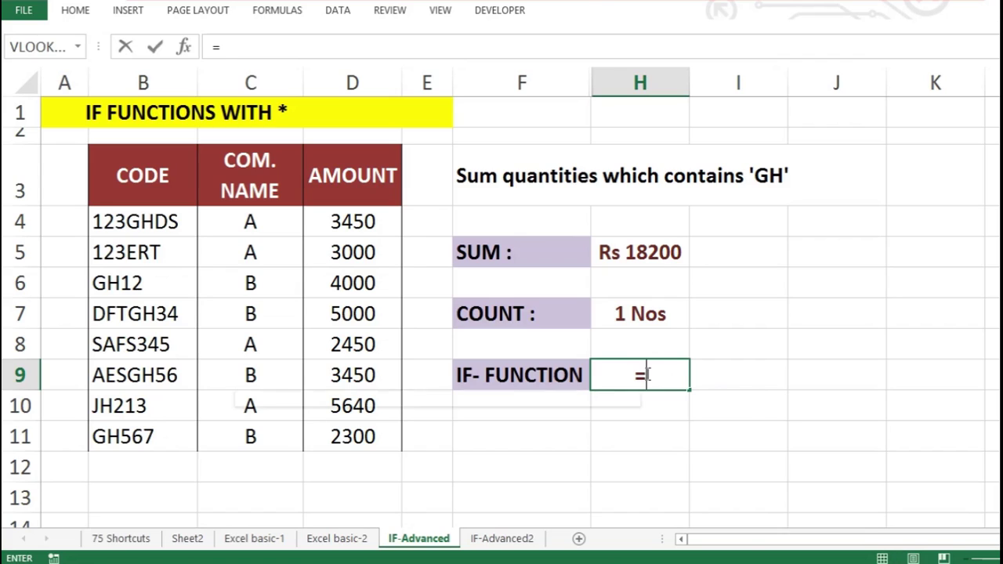
{"action": "type", "text": "if"}
{"action": "key", "text": "Tab"}
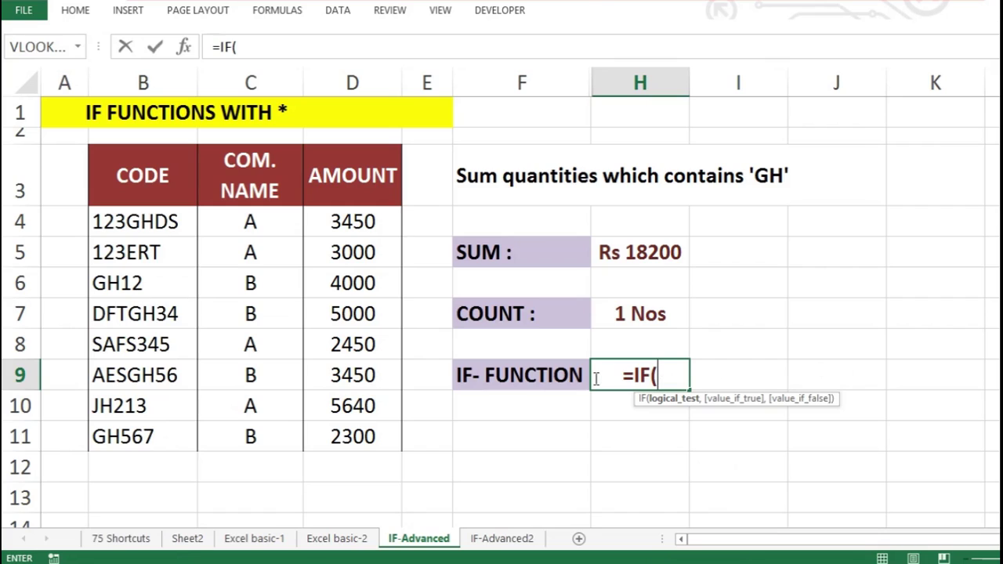
{"action": "left_click", "coordinate": [155, 222]}
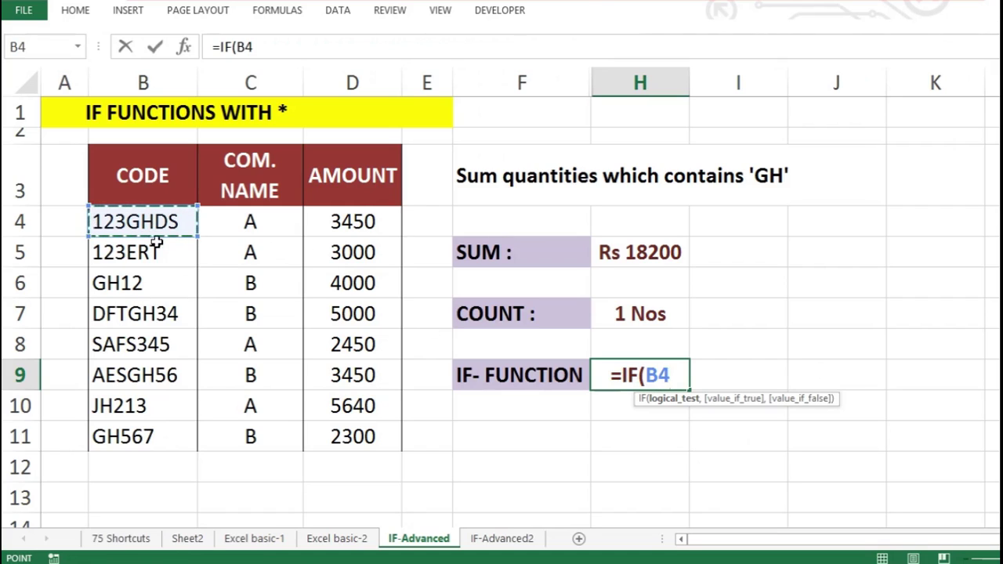
{"action": "type", "text": "="}
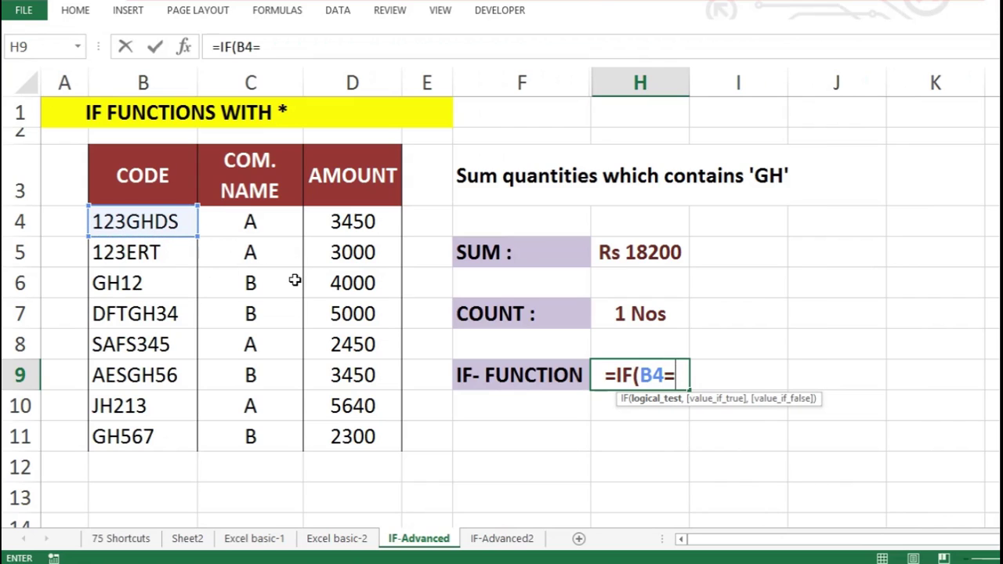
{"action": "type", "text": "\""}
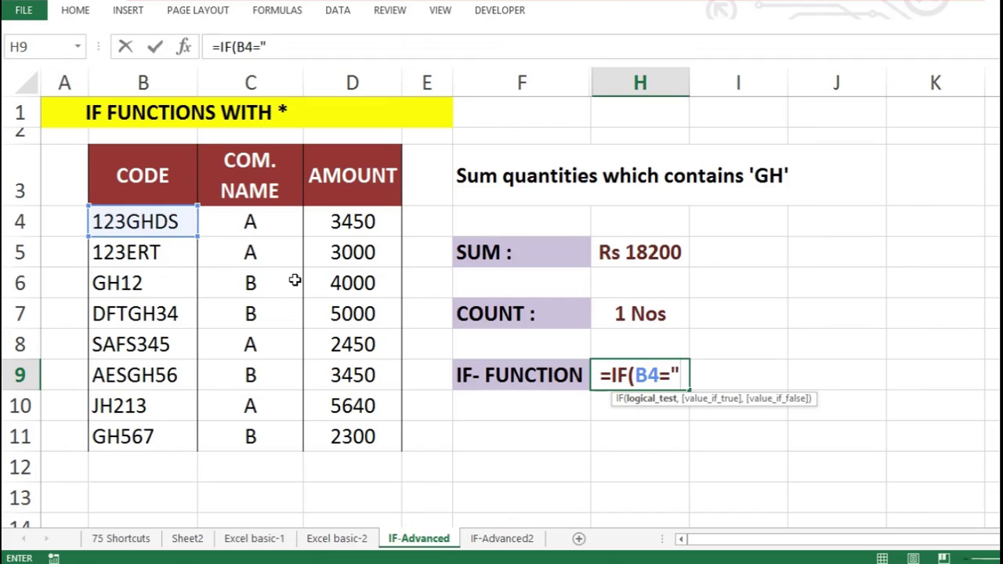
{"action": "type", "text": "*"}
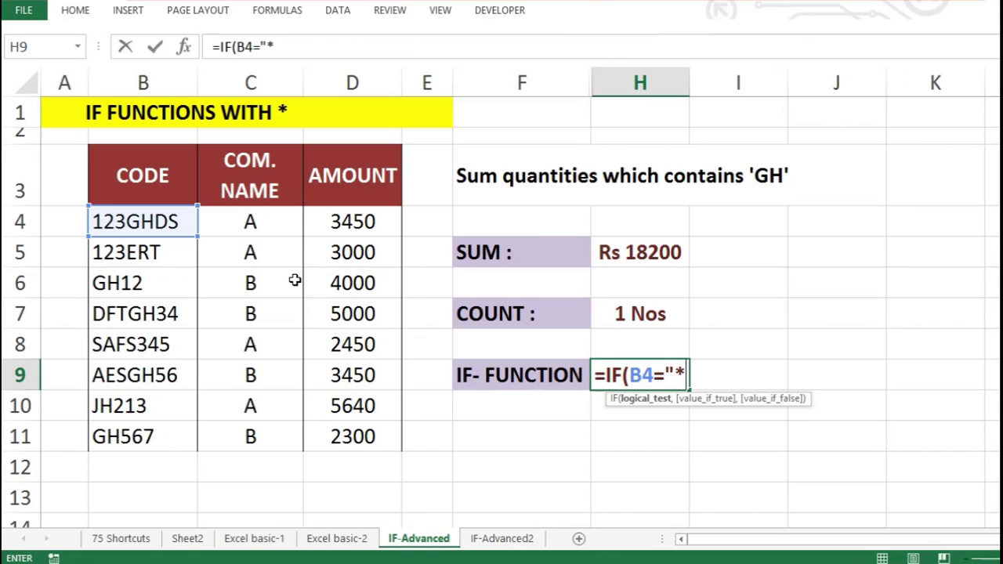
{"action": "type", "text": "GH*"}
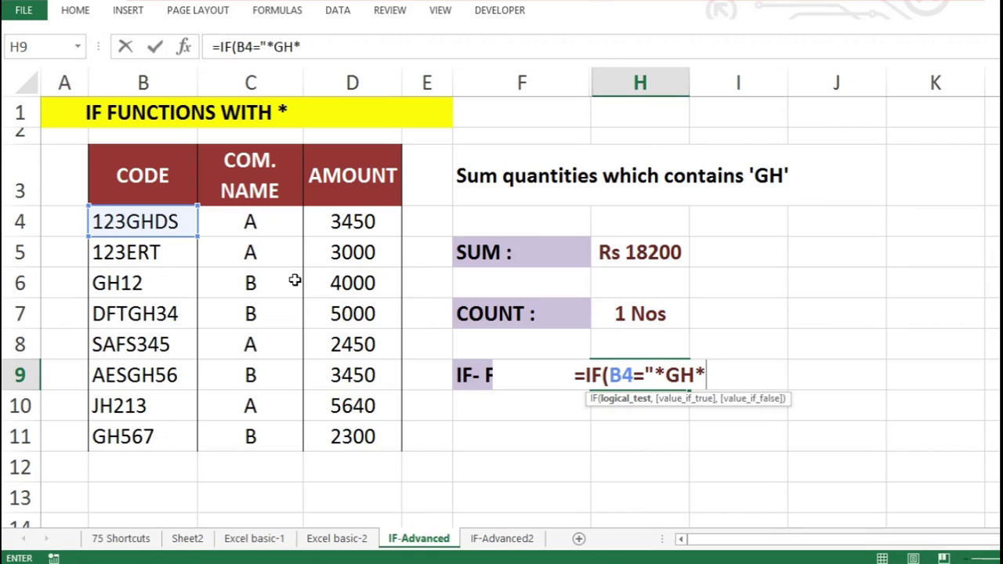
{"action": "type", "text": "\""}
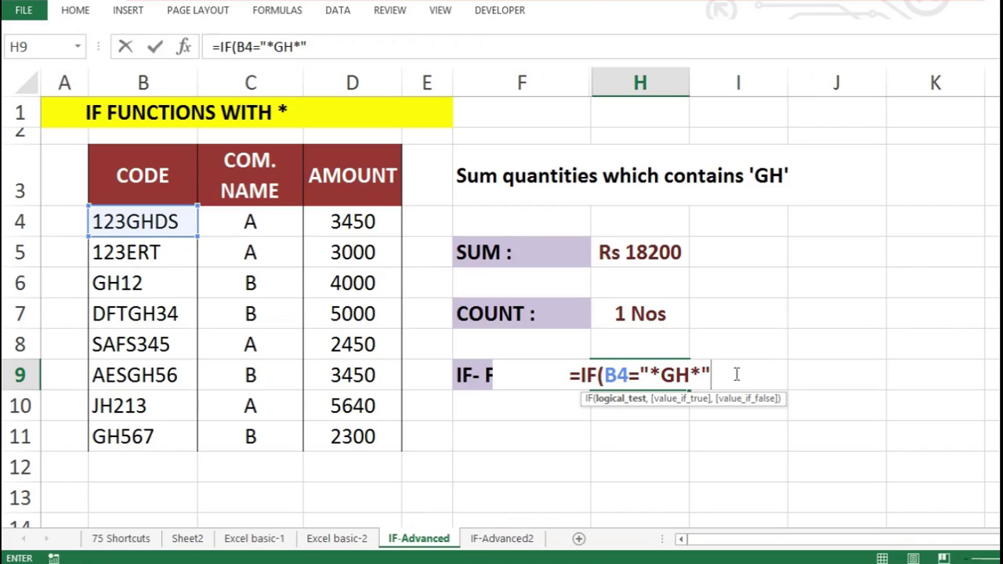
Complete the IF formula in H9 with "OK" as the true value and "NO VALUE" as the false value
{"action": "type", "text": ","}
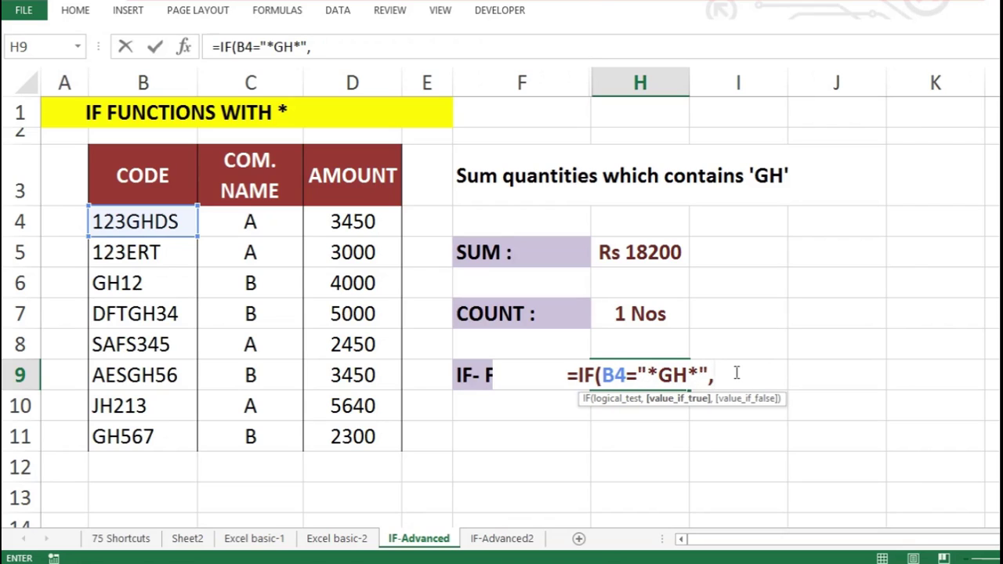
{"action": "type", "text": "\"OK"}
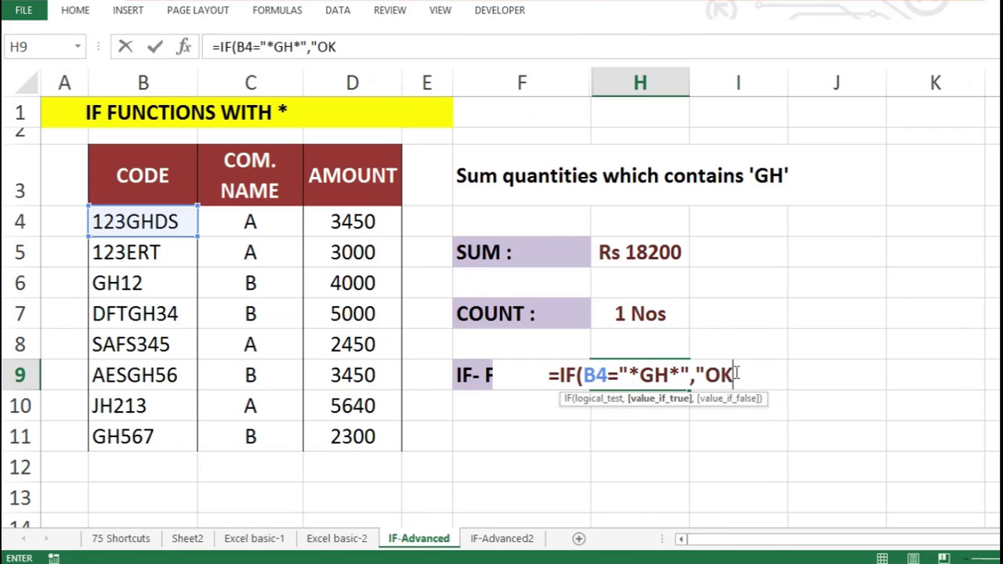
{"action": "type", "text": "\","}
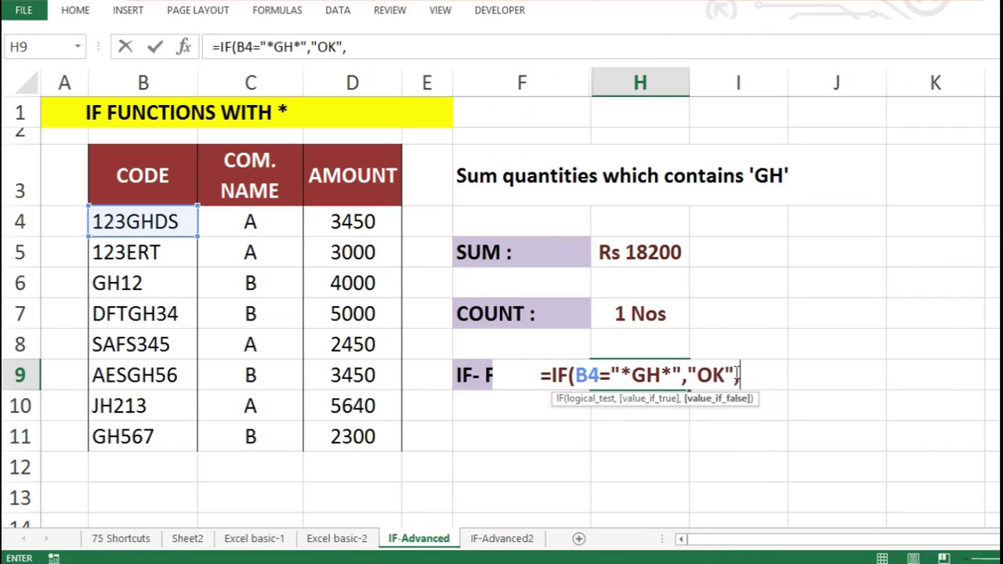
{"action": "type", "text": "\""}
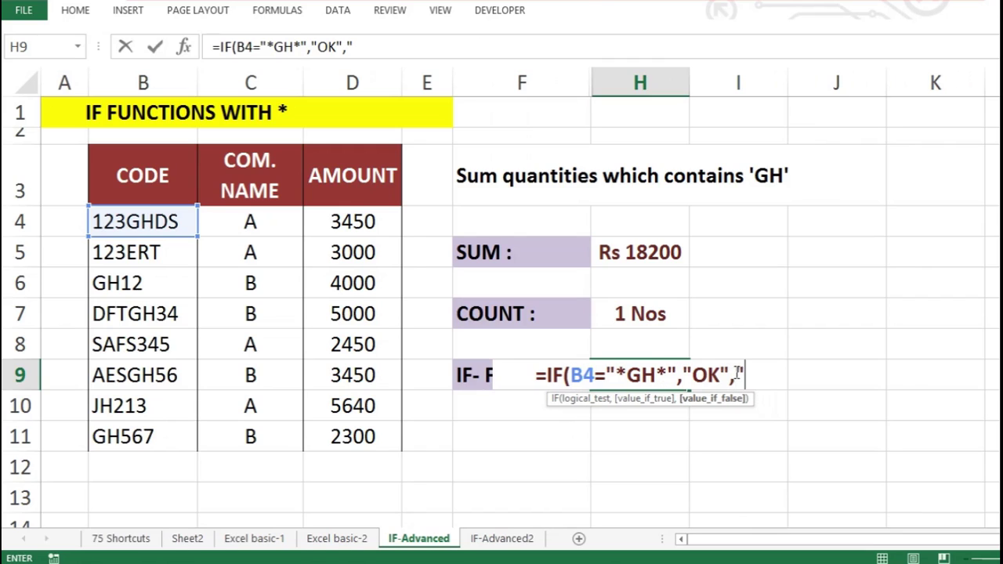
{"action": "type", "text": "NO VALUE"}
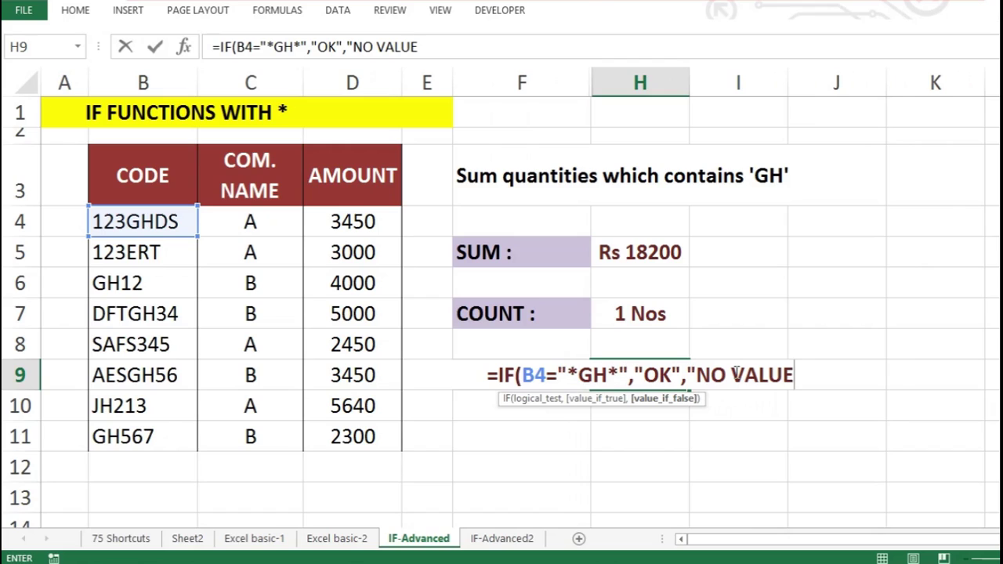
{"action": "type", "text": "\")"}
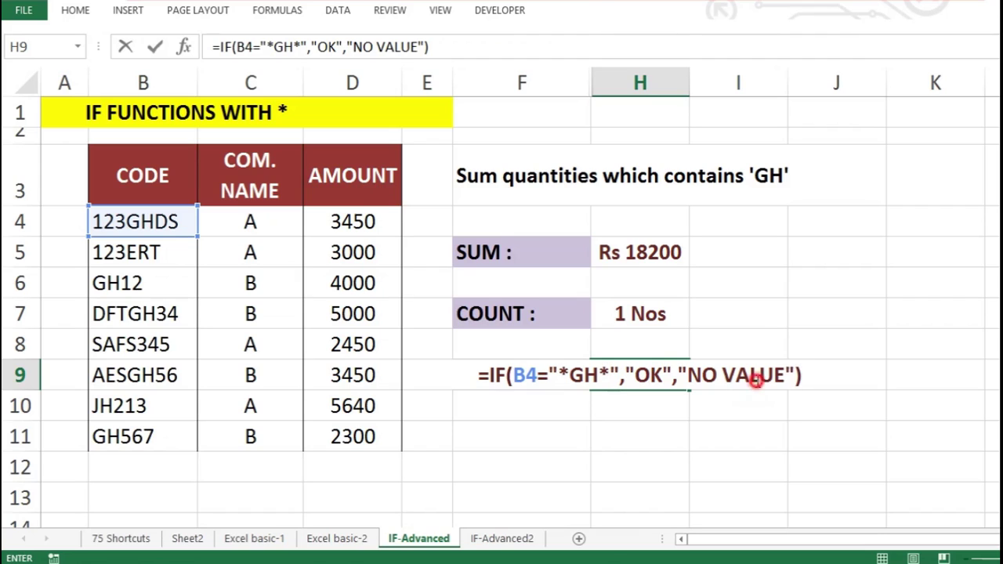
{"action": "left_click", "coordinate": [756, 375]}
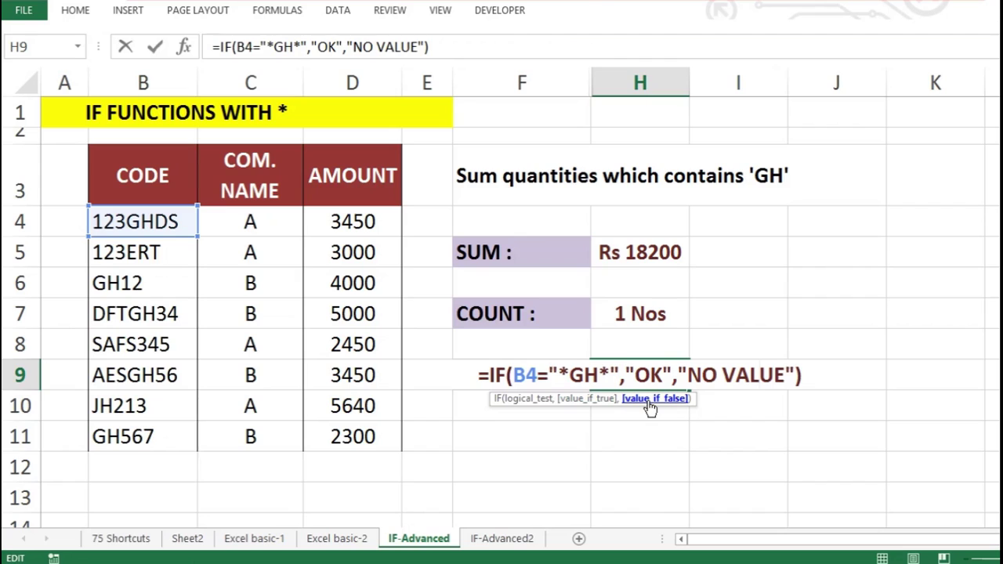
{"action": "key", "text": "Return"}
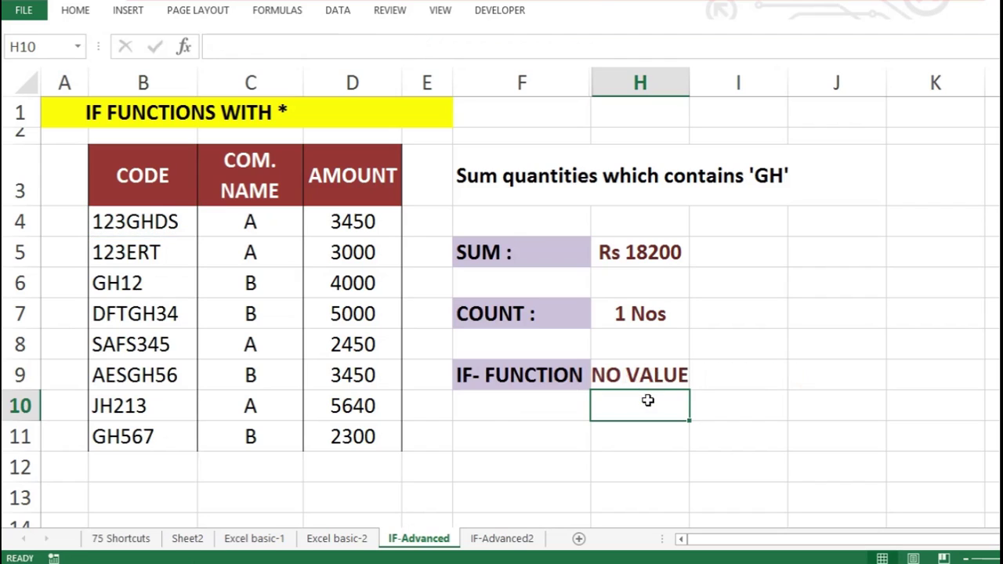
Compare the IF formula in H9 with the code in B4 and widen column H slightly to fit its text
{"action": "left_click", "coordinate": [641, 379]}
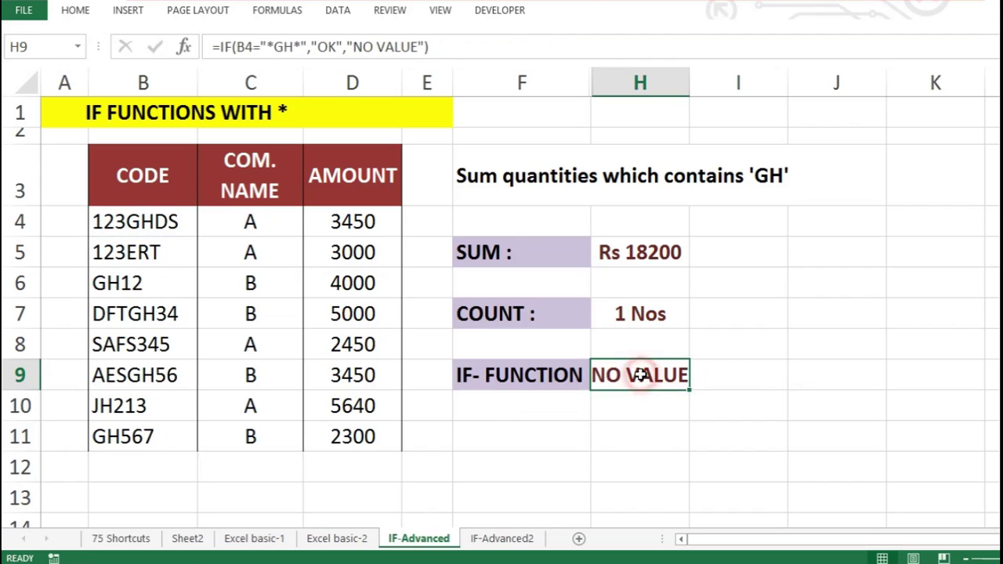
{"action": "left_click", "coordinate": [145, 219]}
{"action": "left_click", "coordinate": [677, 377]}
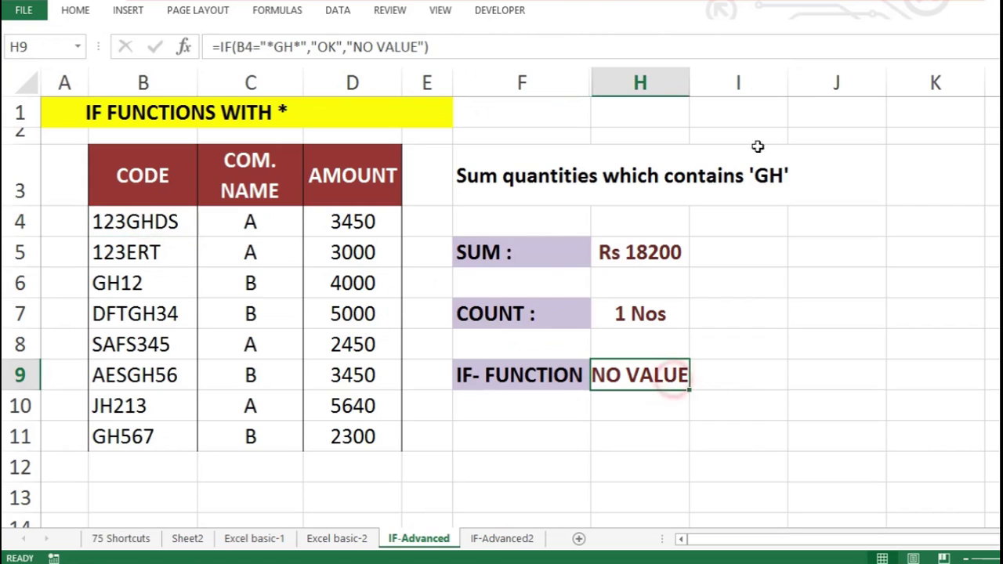
{"action": "left_click_drag", "start_coordinate": [689, 85], "coordinate": [698, 86]}
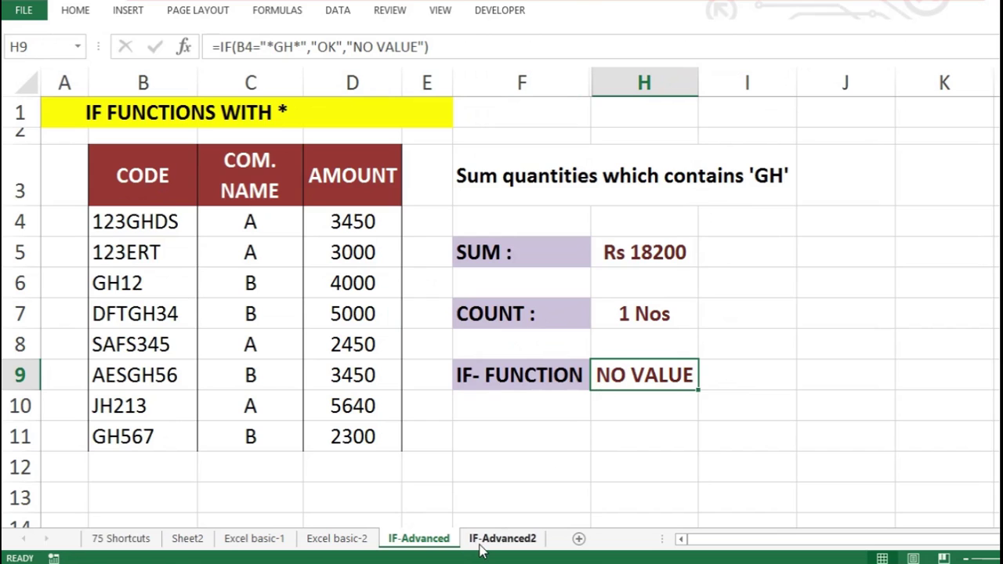
Open the IF-Advanced2 sheet and look over its code list and the GH and ER result table
{"action": "left_click", "coordinate": [501, 539]}
{"action": "left_click", "coordinate": [745, 235]}
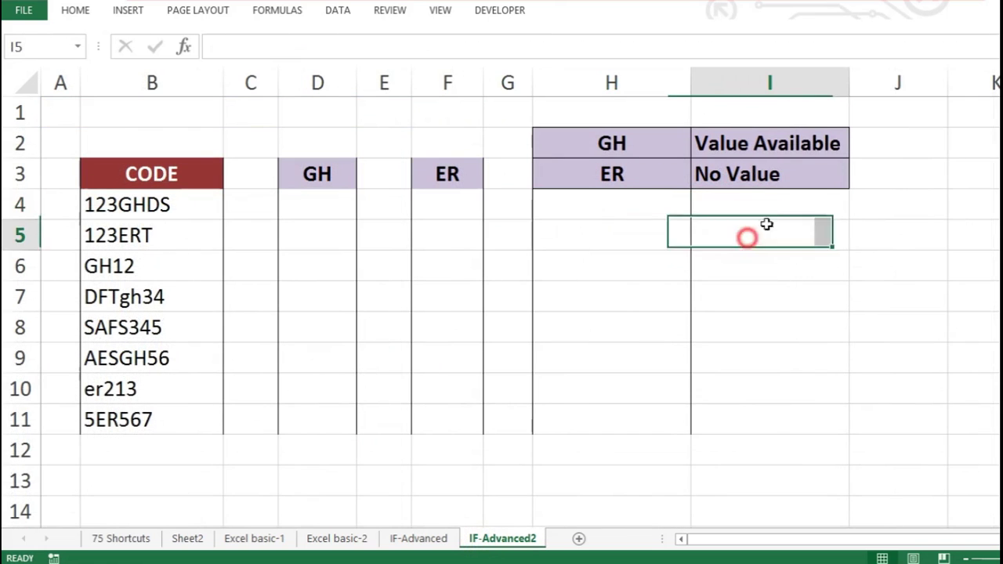
{"action": "left_click", "coordinate": [770, 210]}
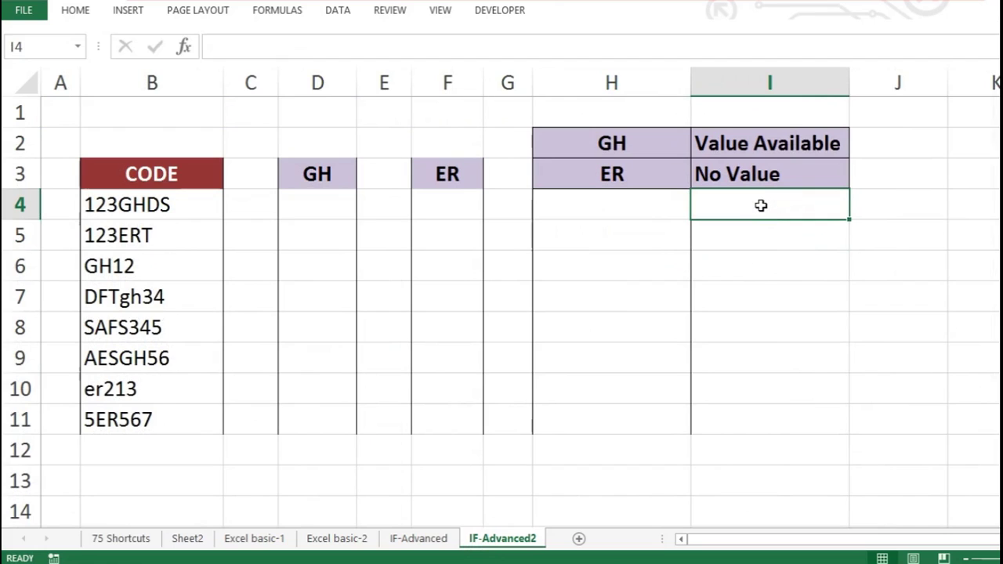
{"action": "left_click", "coordinate": [105, 206]}
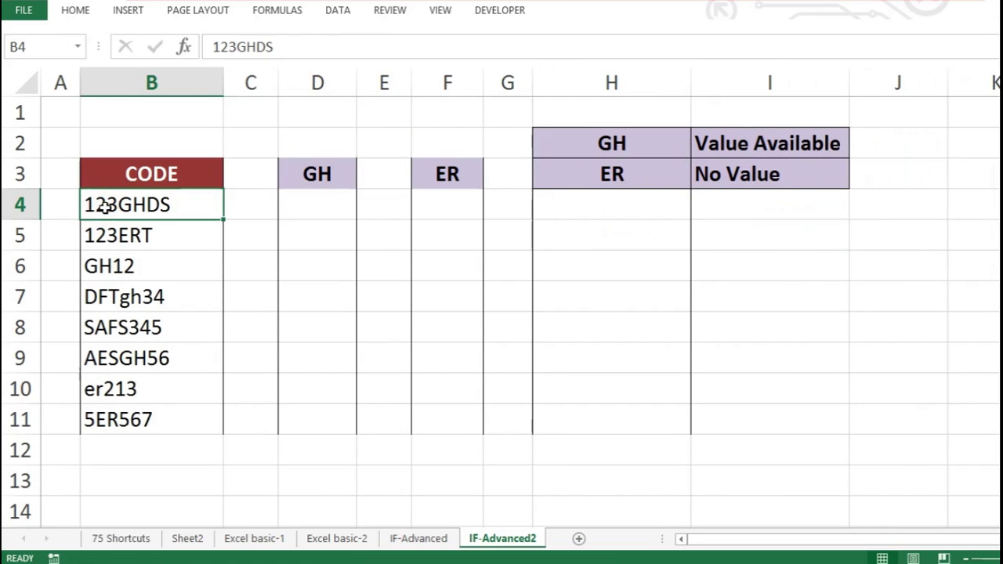
{"action": "left_click", "coordinate": [772, 203]}
Hide columns D through I on the IF-Advanced2 sheet
{"action": "left_click_drag", "start_coordinate": [342, 84], "coordinate": [800, 96]}
{"action": "right_click", "coordinate": [768, 85]}
{"action": "left_click", "coordinate": [800, 298]}
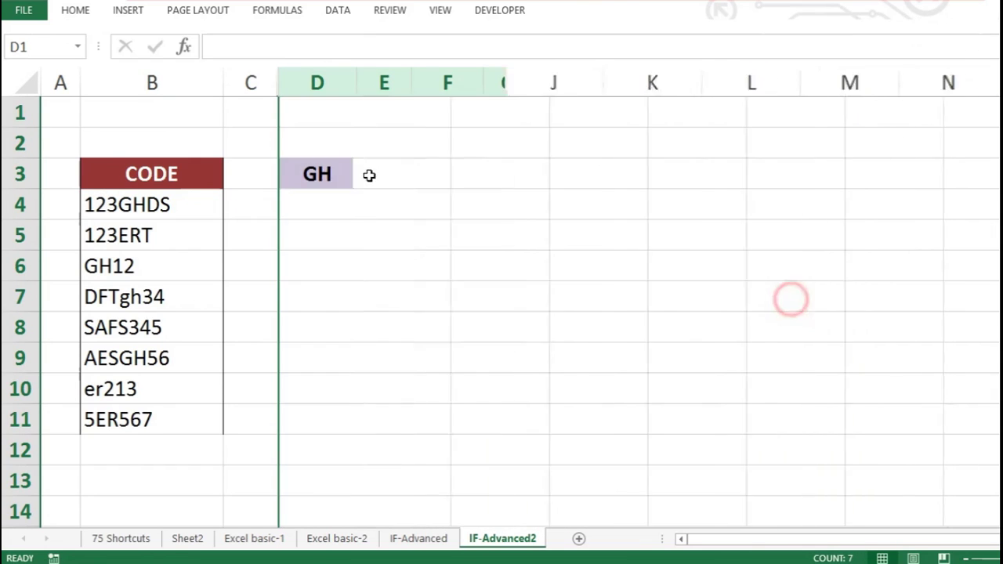
Enter the formula =SEARCH("GH",B4) in cell K3
{"action": "left_click", "coordinate": [426, 186]}
{"action": "type", "text": "="}
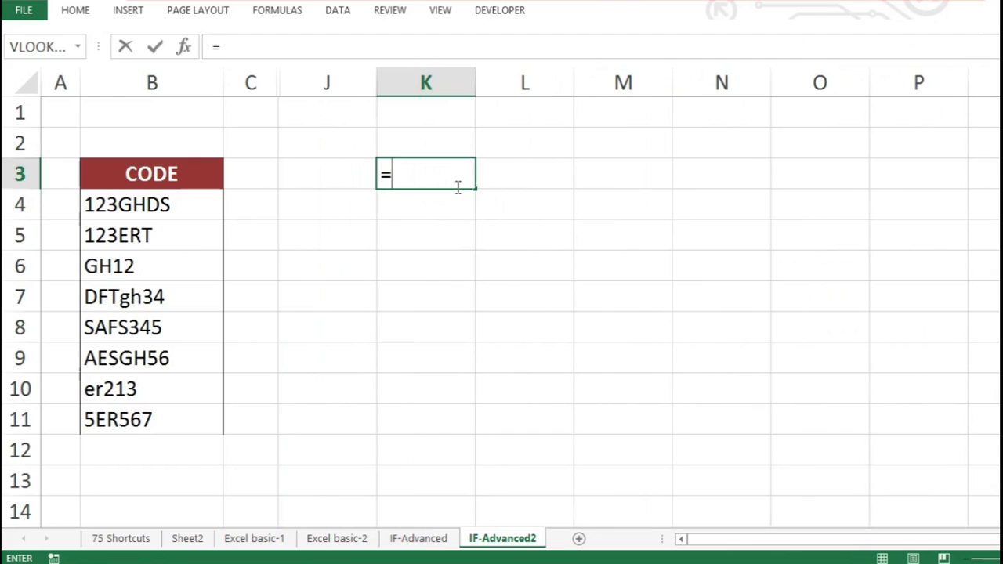
{"action": "type", "text": "search"}
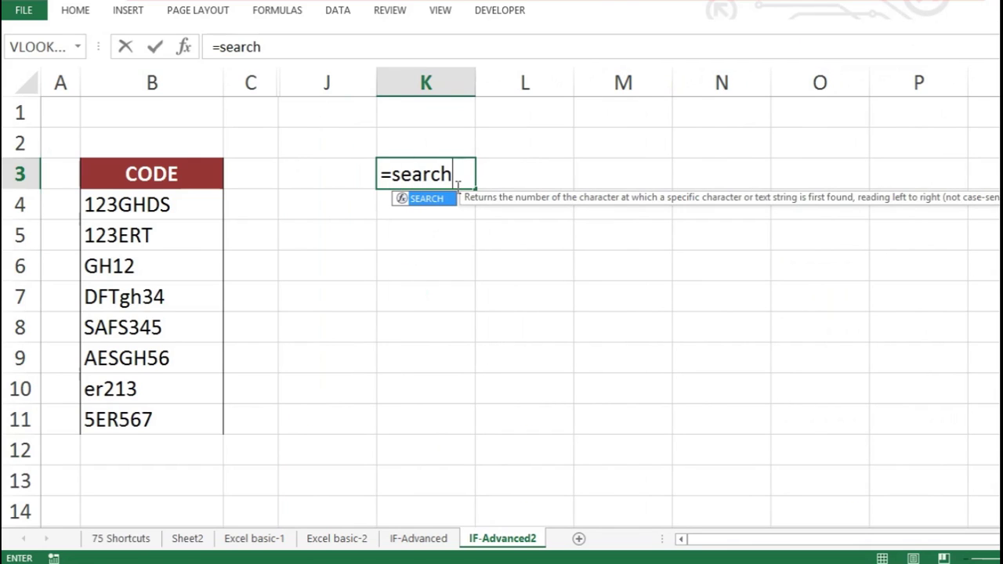
{"action": "key", "text": "Tab"}
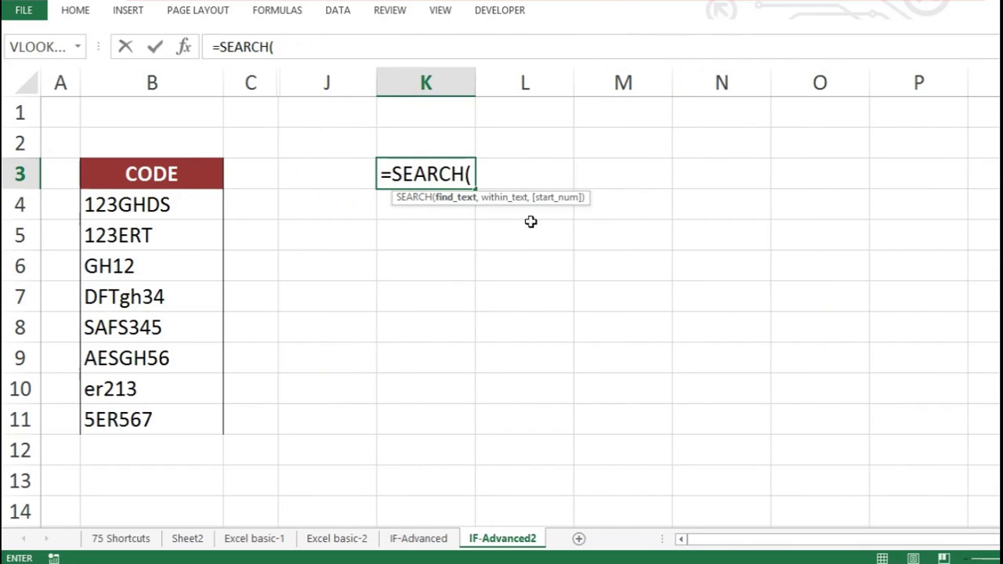
{"action": "type", "text": "\""}
{"action": "type", "text": "GH"}
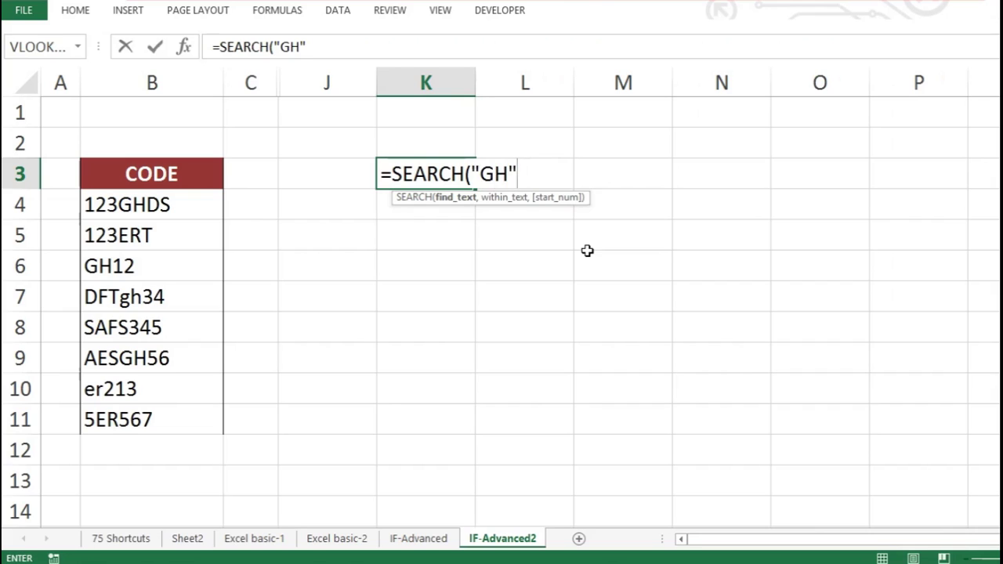
{"action": "type", "text": ","}
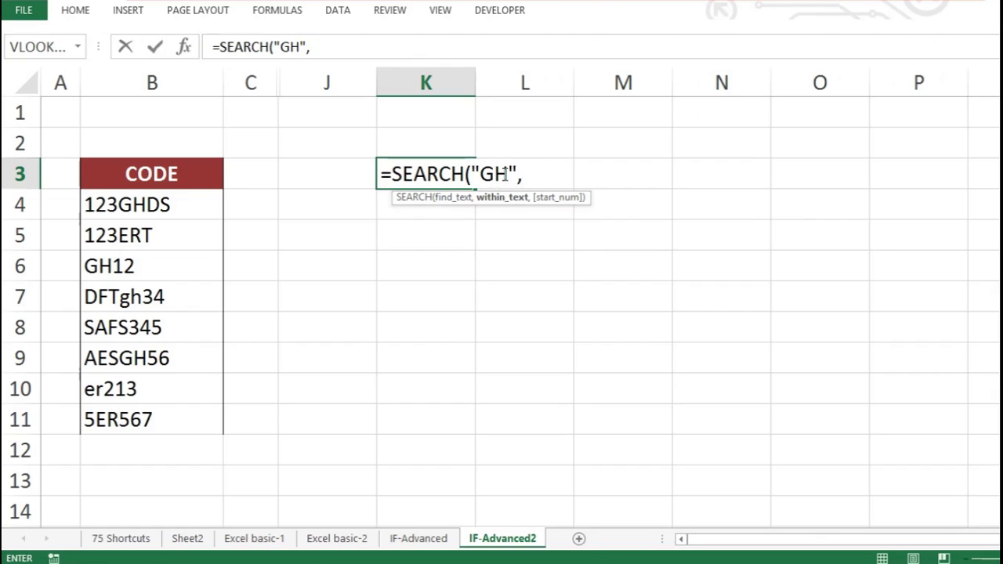
{"action": "left_click", "coordinate": [137, 205]}
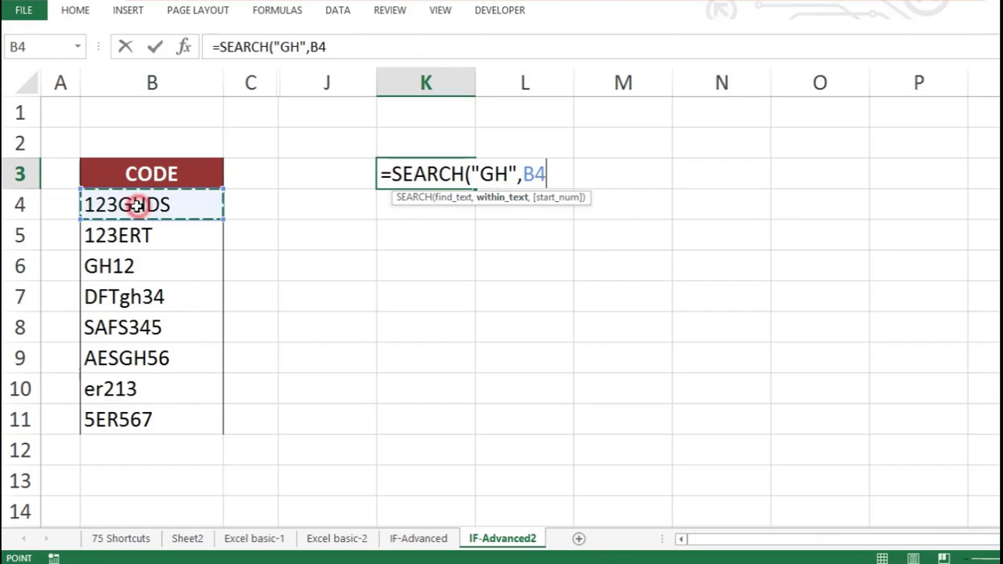
{"action": "type", "text": ")"}
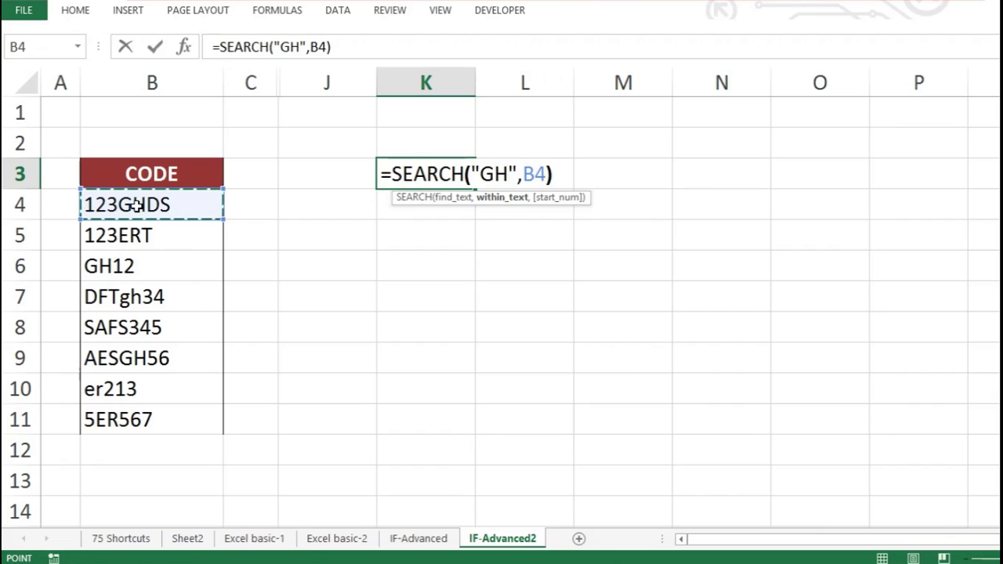
{"action": "key", "text": "Return"}
Move the SEARCH formula from K3 to K4 and compare its result with the code in B4
{"action": "left_click", "coordinate": [461, 179]}
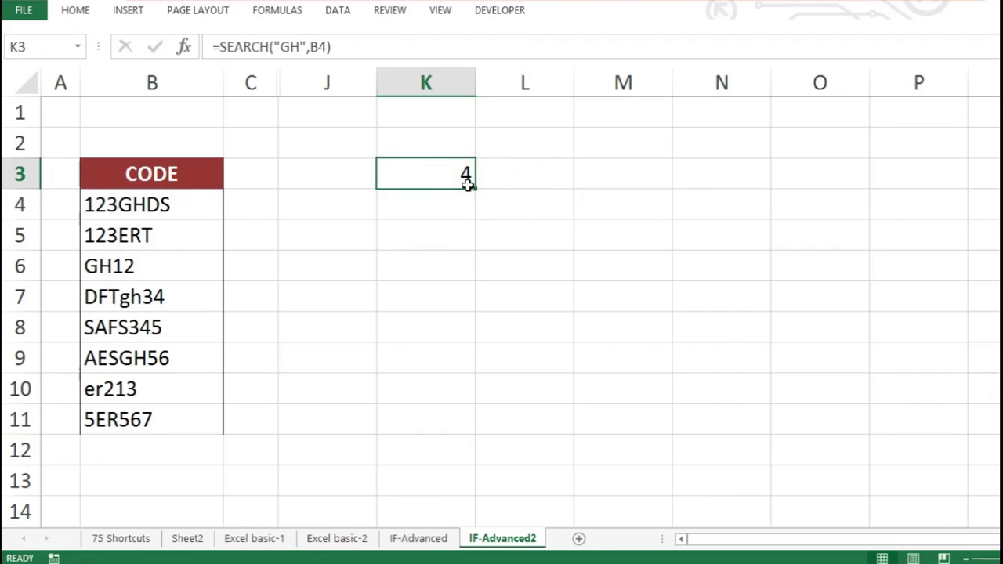
{"action": "left_click_drag", "start_coordinate": [469, 192], "coordinate": [468, 205]}
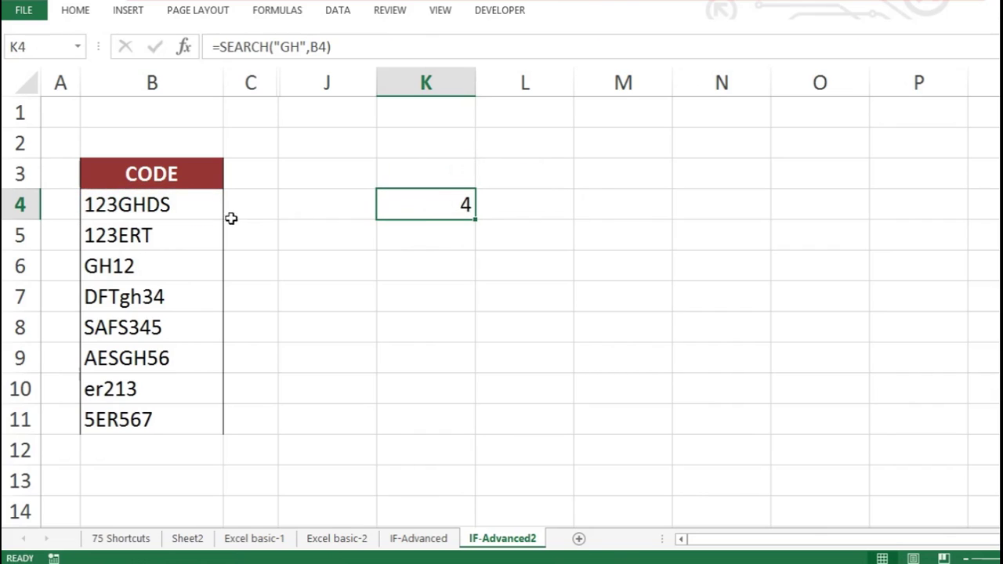
{"action": "left_click", "coordinate": [101, 211]}
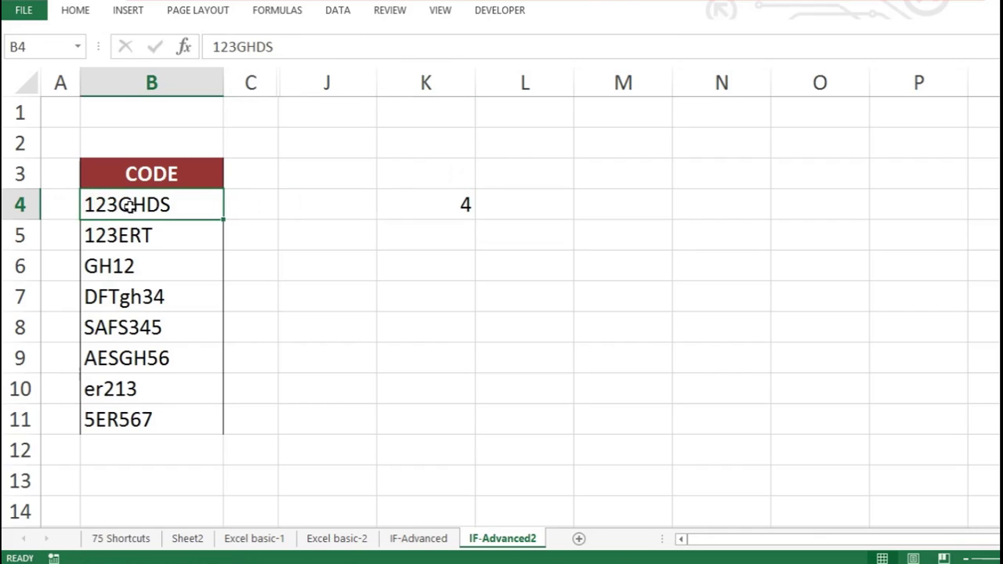
{"action": "left_click", "coordinate": [445, 210]}
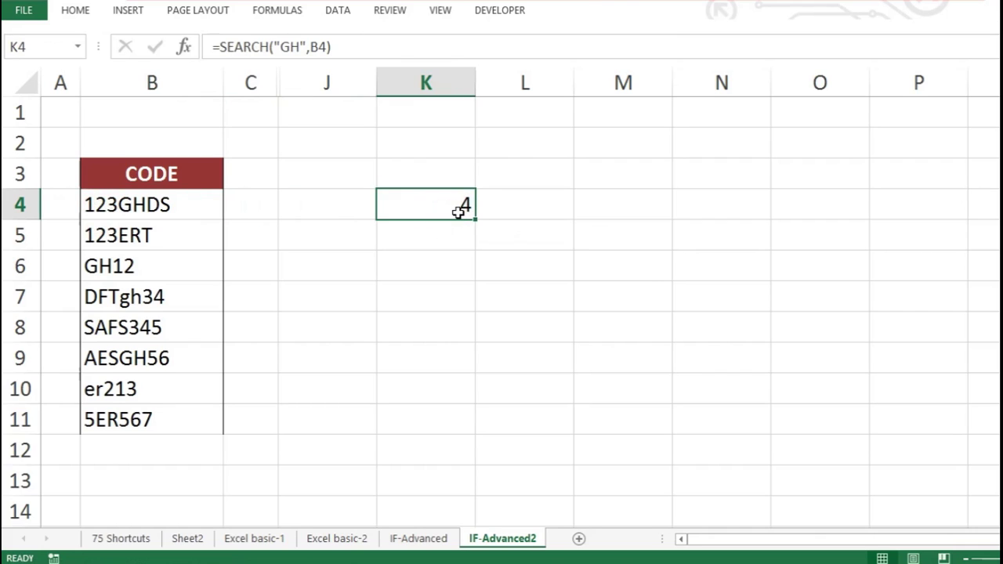
Fill the SEARCH formula from K4 down to K11 so every code in the list is checked for "GH"
{"action": "left_click_drag", "start_coordinate": [473, 224], "coordinate": [398, 427]}
{"action": "left_click", "coordinate": [414, 347]}
Inspect the SEARCH formulas behind the results in K5, K8, K10 and K11 and the codes they refer to
{"action": "double_click", "coordinate": [449, 238]}
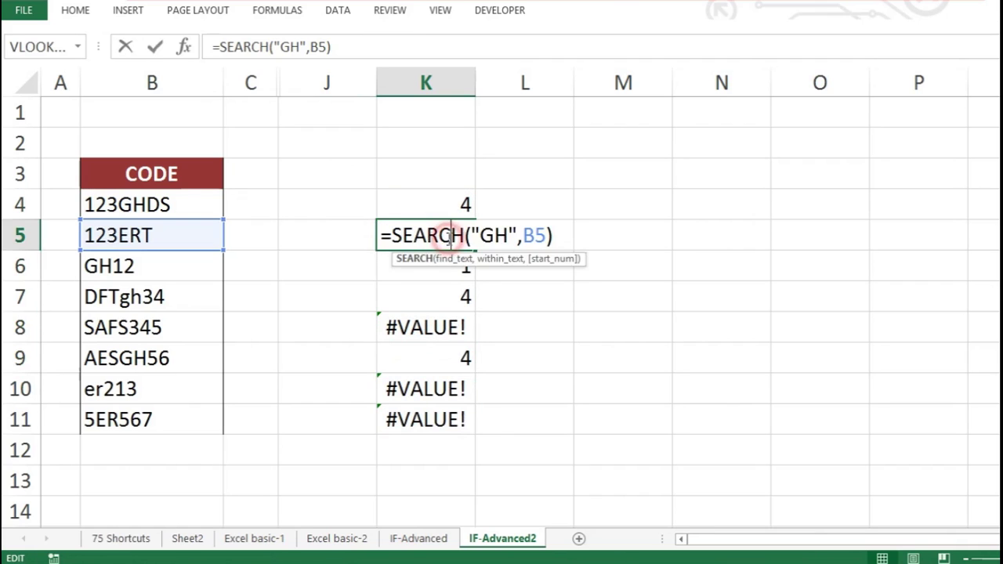
{"action": "left_click", "coordinate": [420, 258]}
{"action": "left_click", "coordinate": [460, 229]}
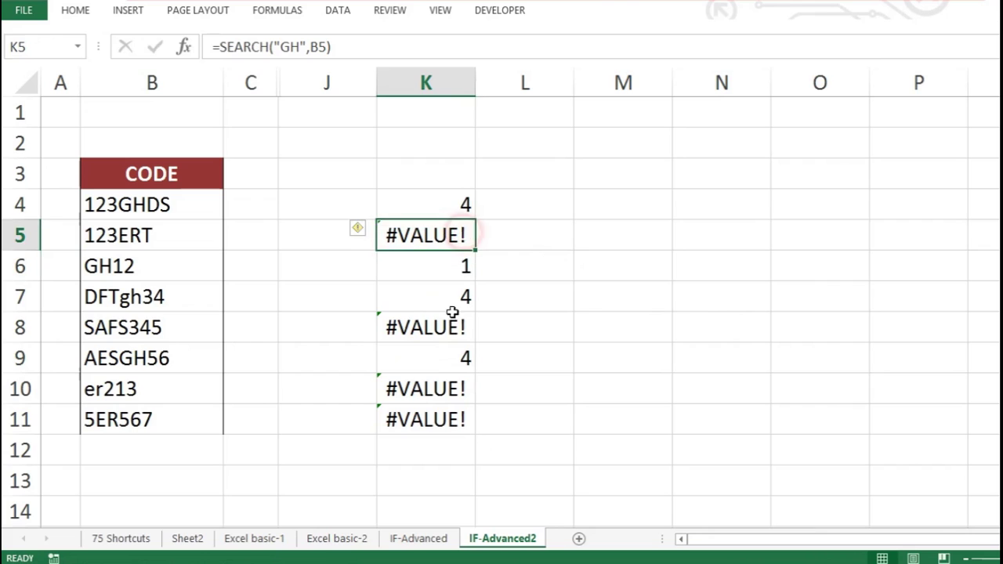
{"action": "left_click", "coordinate": [452, 329]}
{"action": "double_click", "coordinate": [452, 329]}
{"action": "key", "text": "Return"}
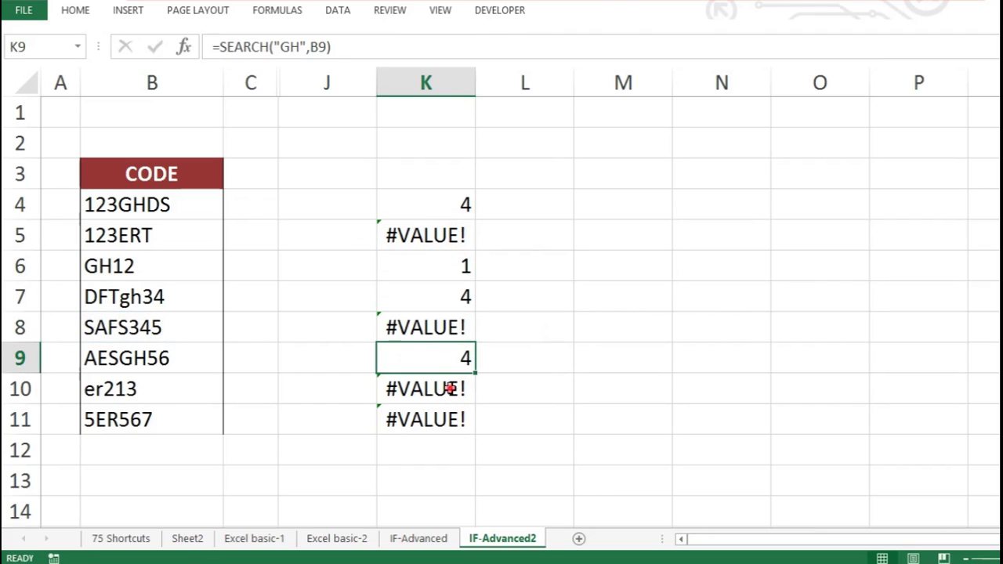
{"action": "double_click", "coordinate": [449, 388]}
{"action": "key", "text": "Return"}
{"action": "double_click", "coordinate": [443, 410]}
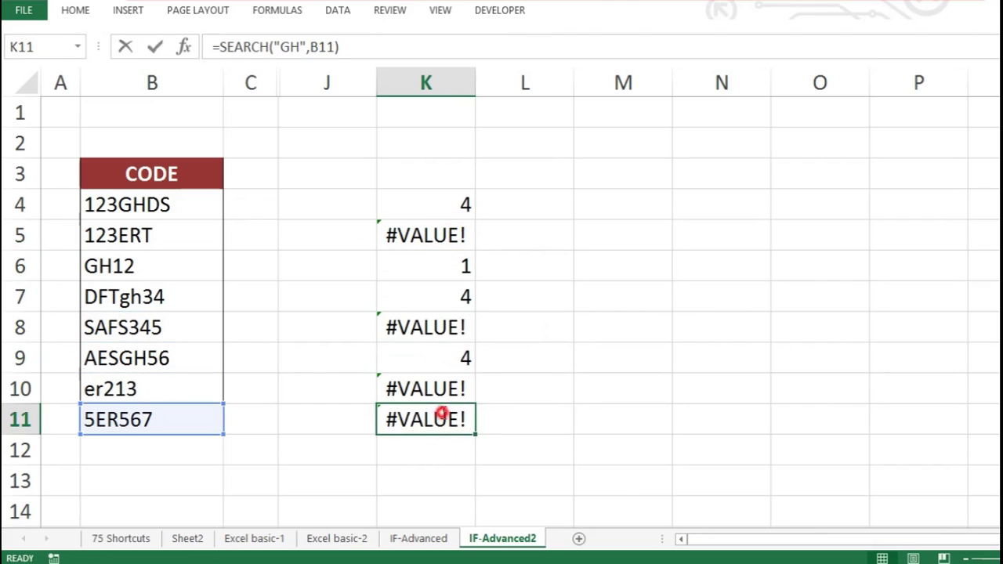
{"action": "key", "text": "Return"}
Enter the formula =FIND("GH",B4) in cell L4
{"action": "left_click", "coordinate": [538, 201]}
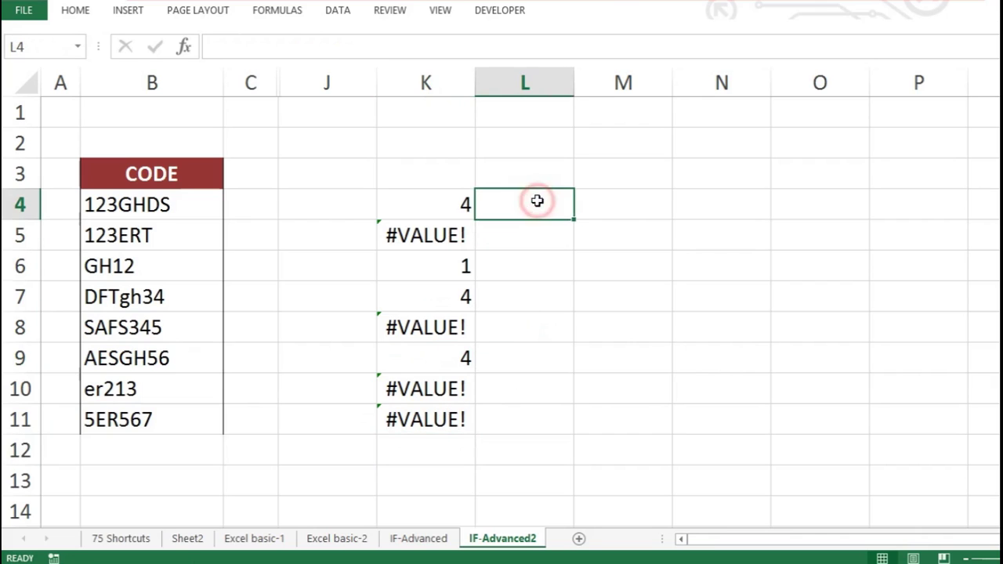
{"action": "left_click", "coordinate": [455, 213]}
{"action": "left_click", "coordinate": [549, 208]}
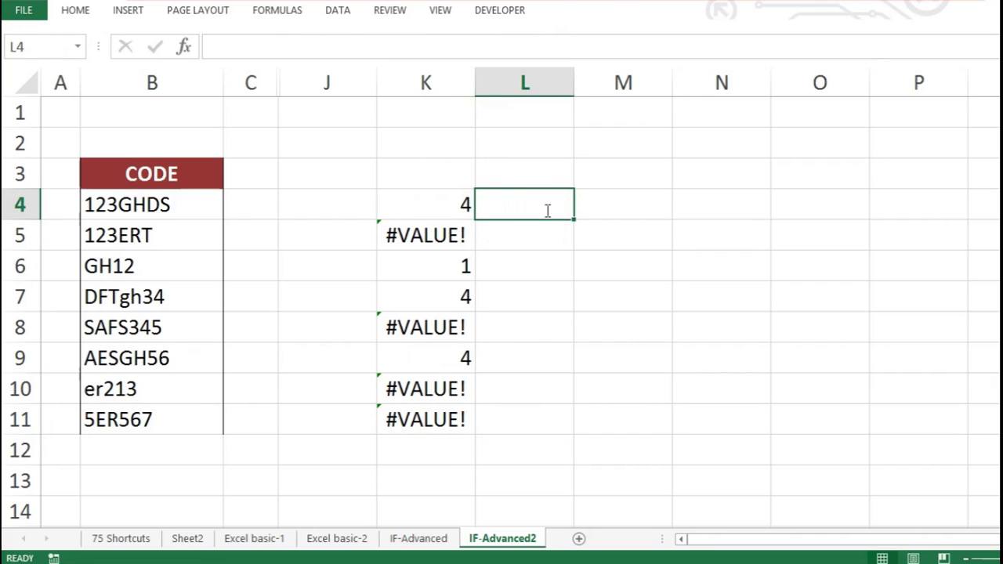
{"action": "type", "text": "=find"}
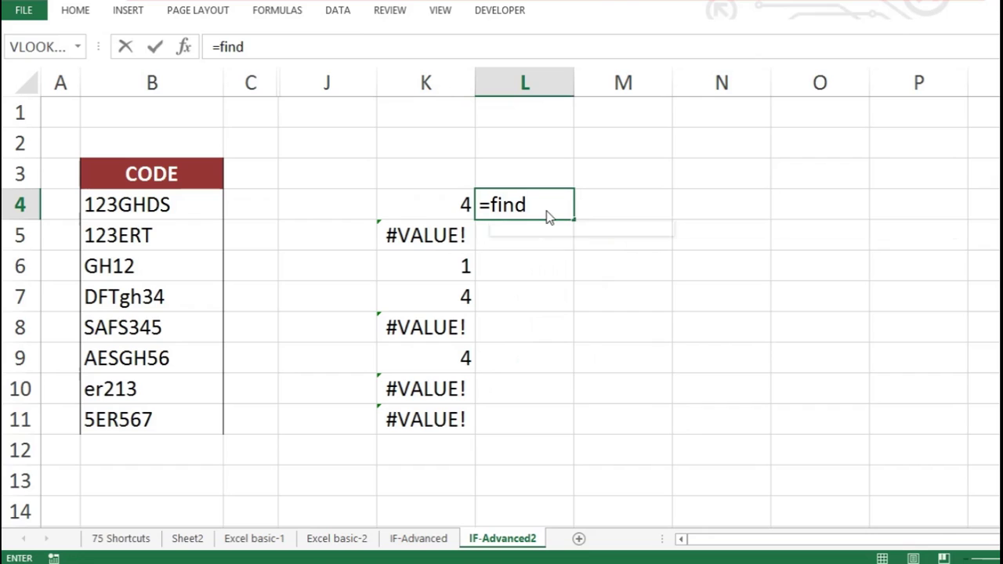
{"action": "key", "text": "Tab"}
{"action": "key", "text": "Return"}
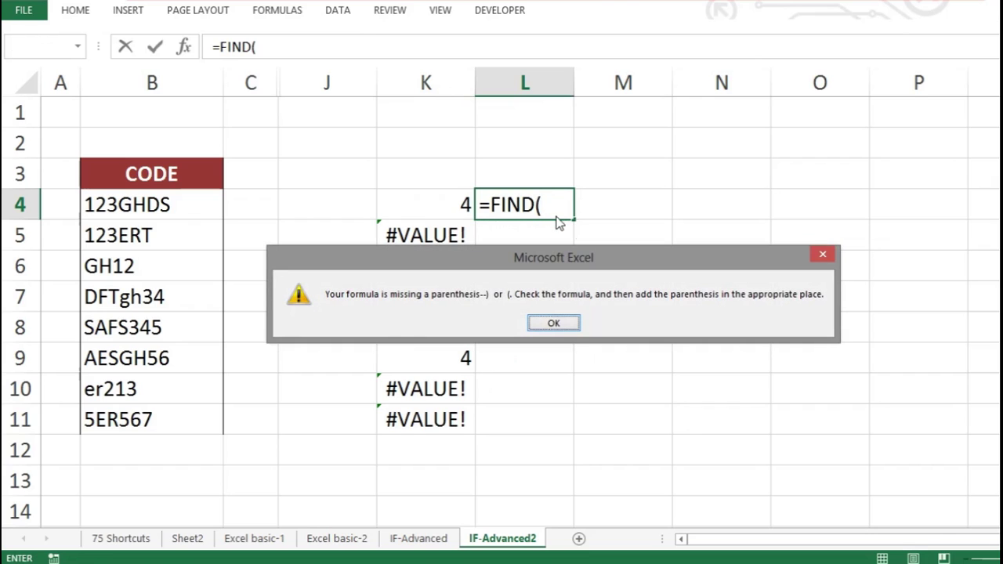
{"action": "left_click", "coordinate": [561, 323]}
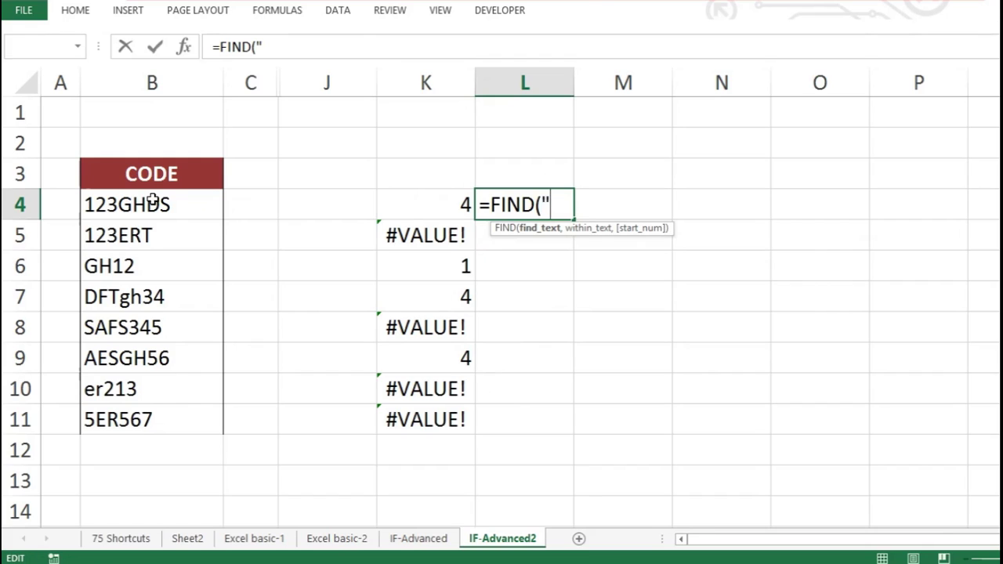
{"action": "type", "text": "\"GH"}
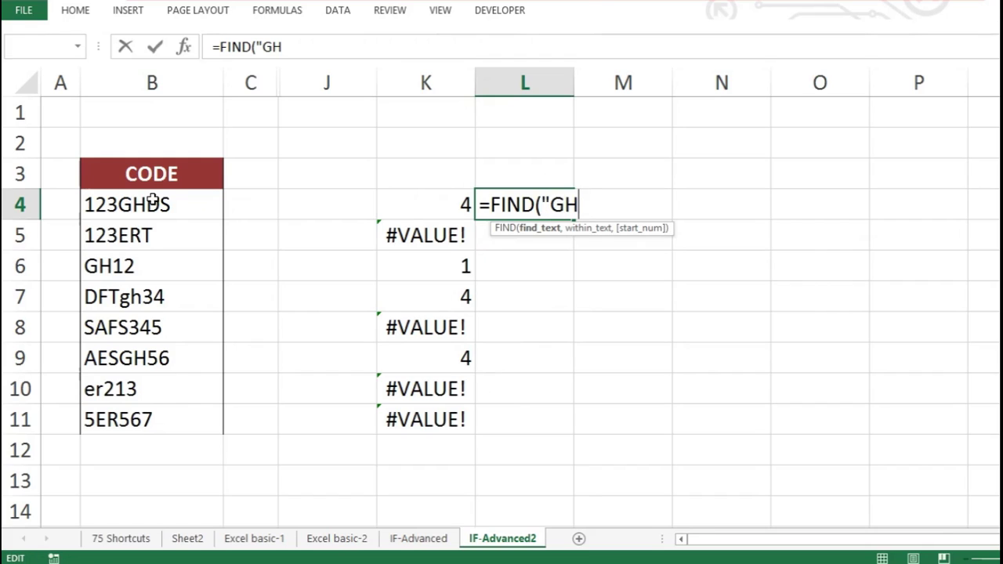
{"action": "type", "text": "\","}
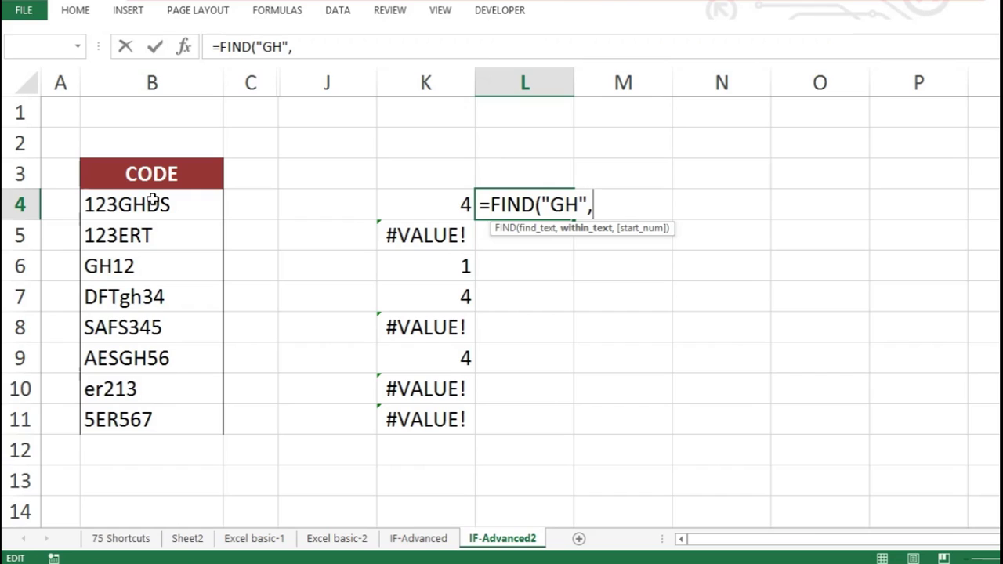
{"action": "left_click", "coordinate": [151, 200]}
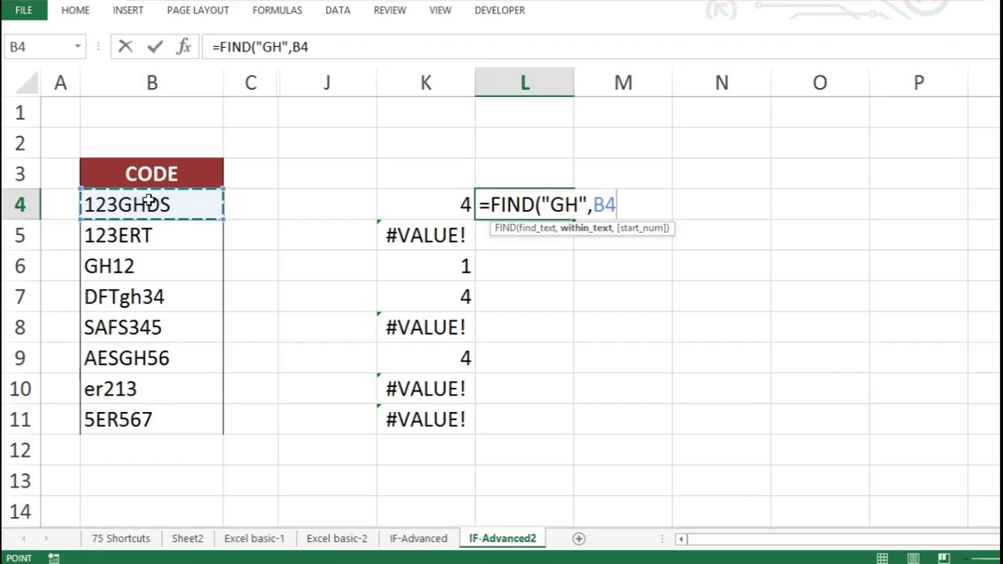
{"action": "type", "text": ")"}
{"action": "key", "text": "Return"}
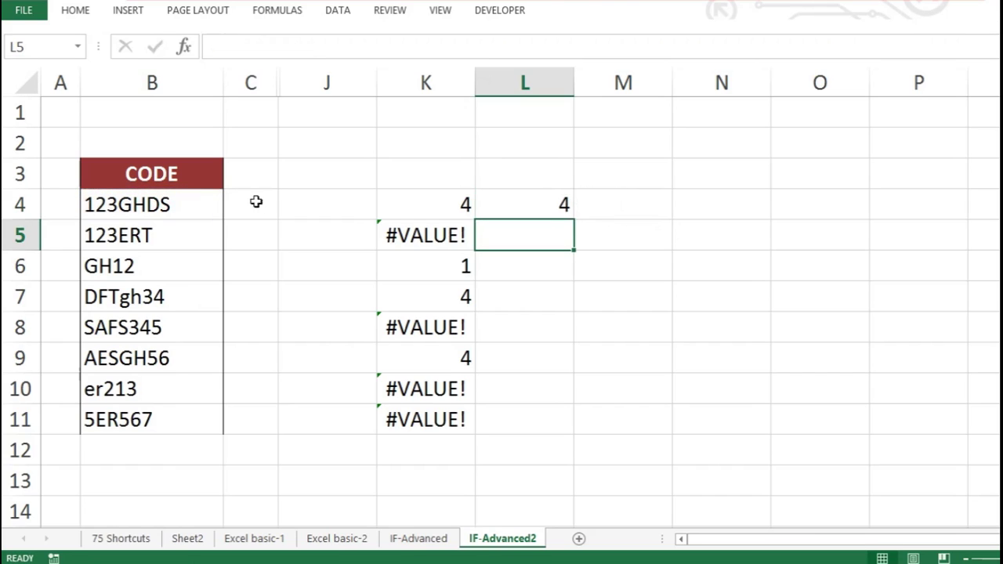
Fill the FIND formula from L4 down to L11
{"action": "left_click", "coordinate": [551, 198]}
{"action": "left_click_drag", "start_coordinate": [575, 221], "coordinate": [560, 436]}
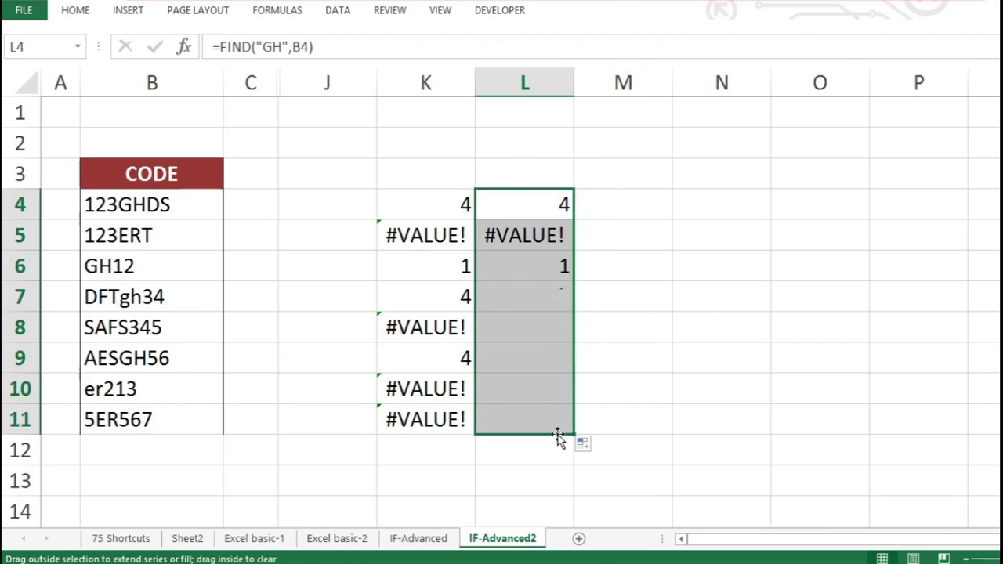
{"action": "left_click", "coordinate": [610, 379]}
{"action": "left_click", "coordinate": [582, 298]}
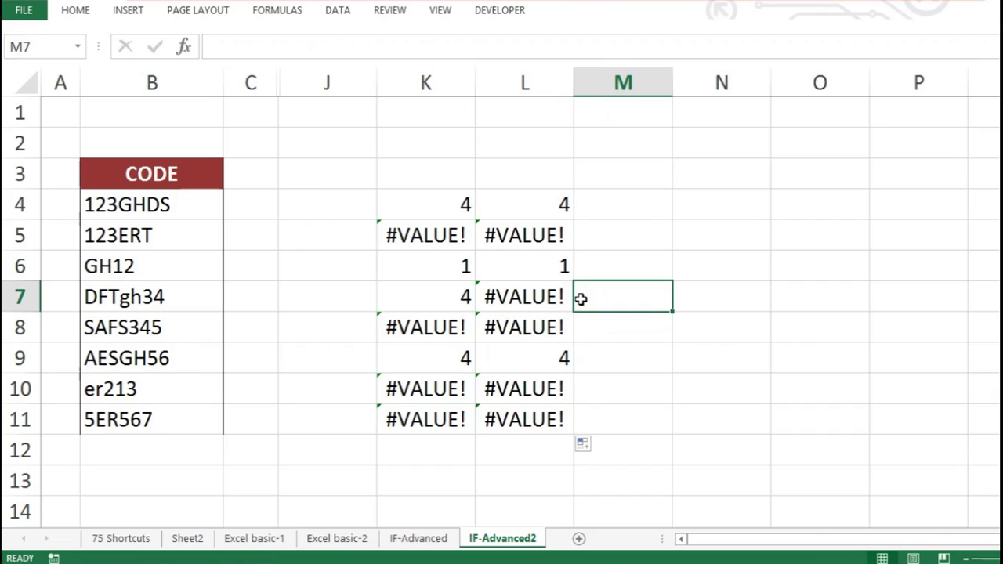
Compare the SEARCH and FIND results for rows 4 through 7 and examine the letter case of the code in B7
{"action": "left_click", "coordinate": [459, 198]}
{"action": "left_click", "coordinate": [531, 205]}
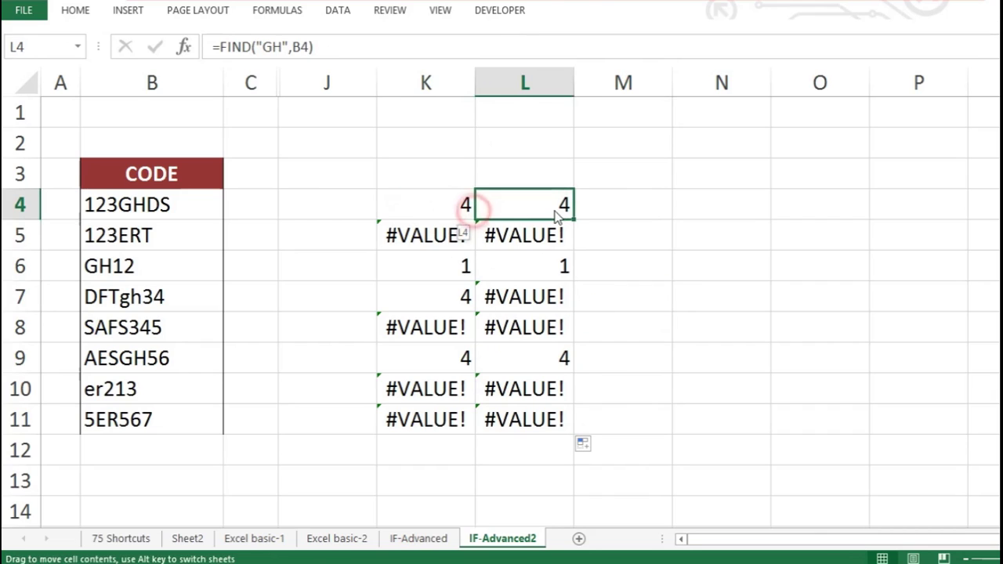
{"action": "left_click_drag", "start_coordinate": [446, 235], "coordinate": [516, 239]}
{"action": "left_click_drag", "start_coordinate": [444, 259], "coordinate": [544, 271]}
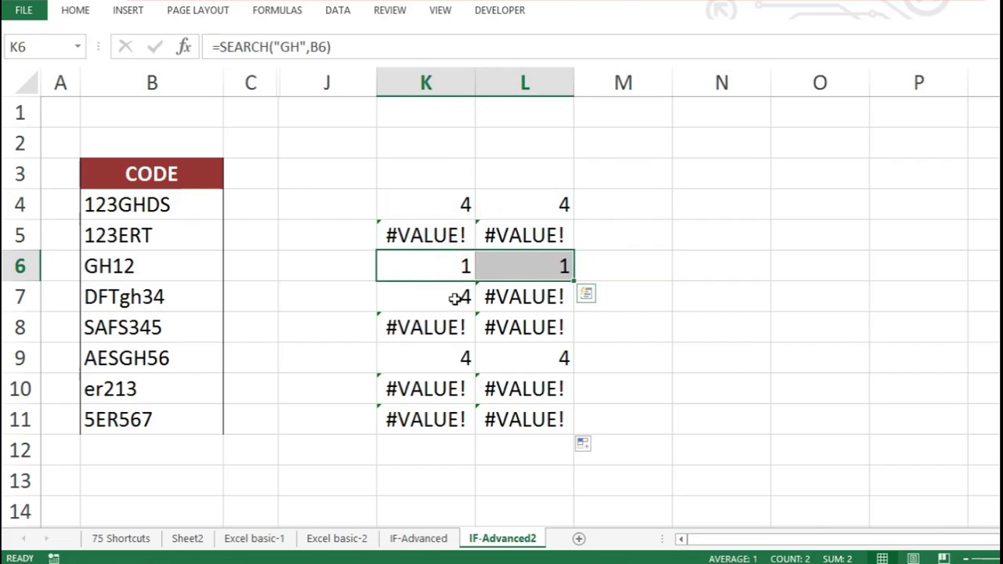
{"action": "left_click_drag", "start_coordinate": [459, 293], "coordinate": [511, 295]}
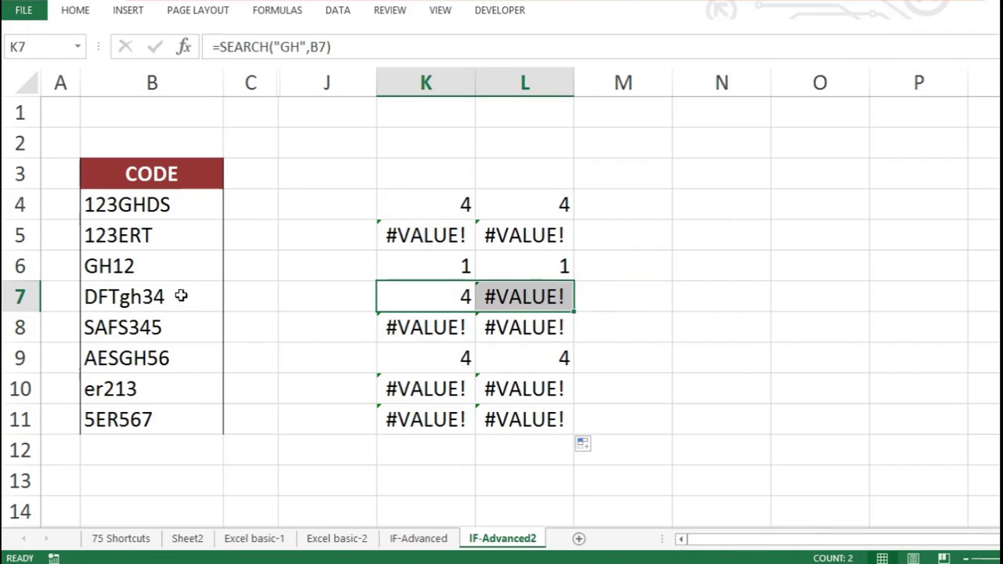
{"action": "left_click", "coordinate": [144, 302]}
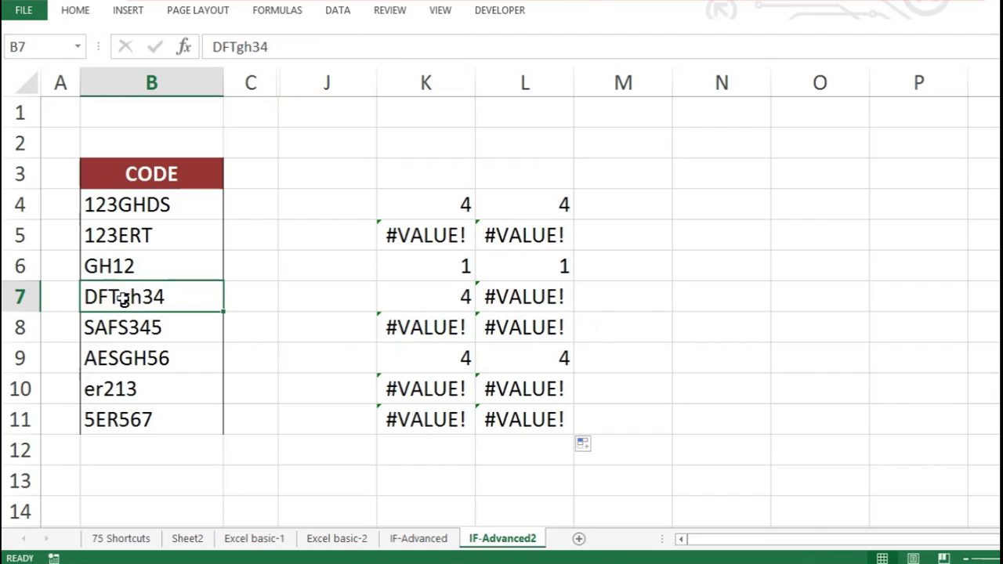
{"action": "double_click", "coordinate": [135, 297]}
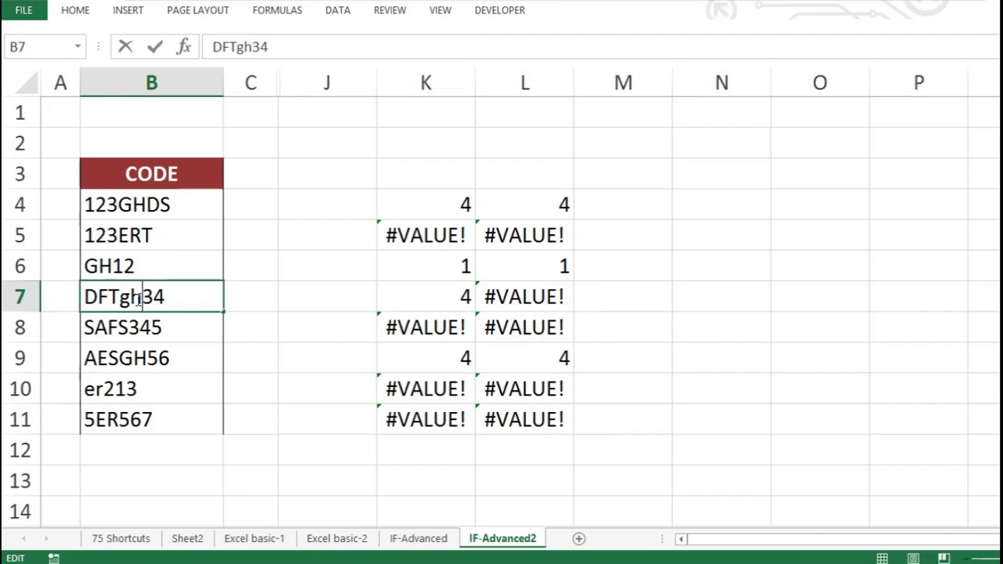
{"action": "key", "text": "Return"}
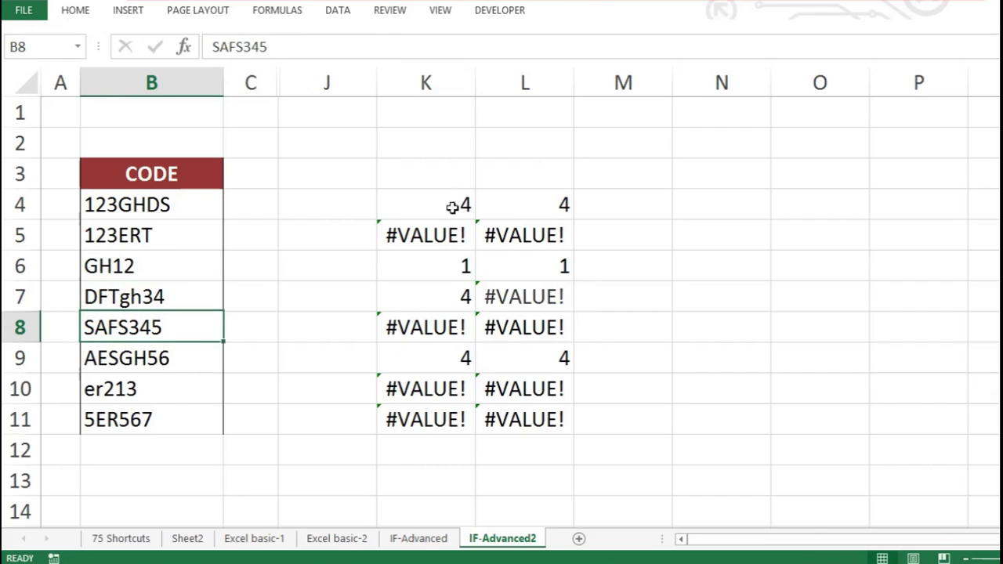
Examine the "GH" search text in the FIND formula in L4 and in the SEARCH formula in K4
{"action": "left_click", "coordinate": [526, 203]}
{"action": "double_click", "coordinate": [545, 204]}
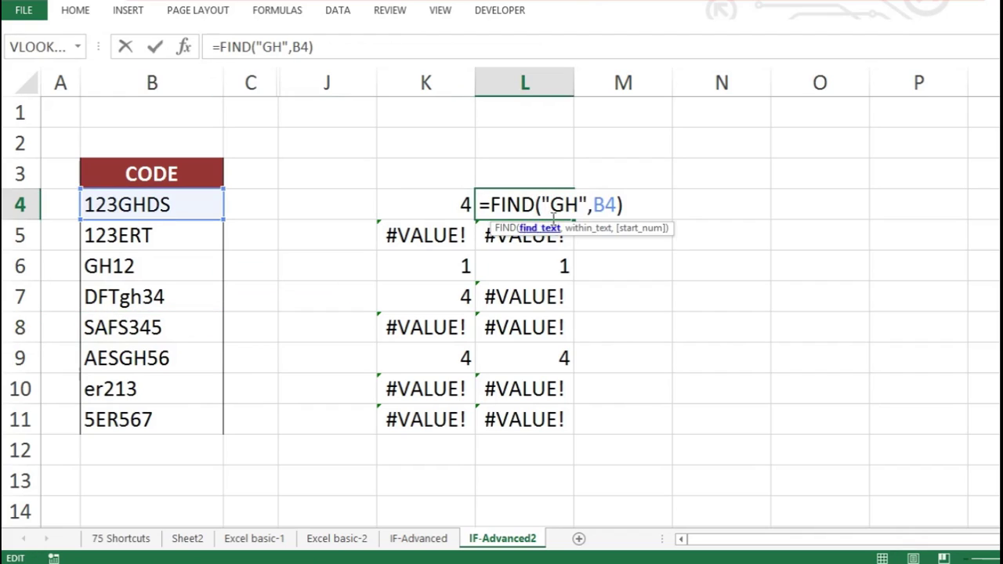
{"action": "left_click_drag", "start_coordinate": [553, 205], "coordinate": [579, 204]}
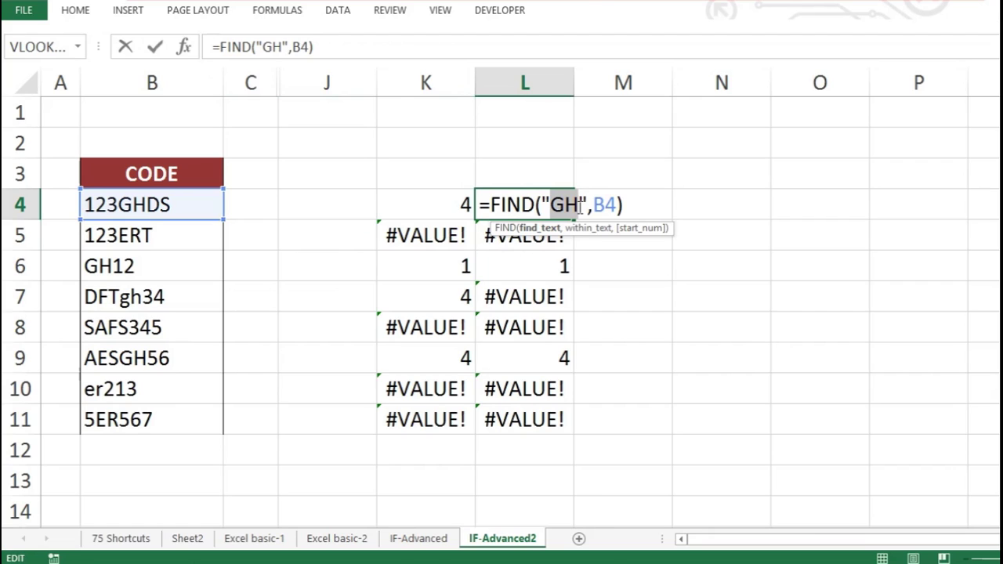
{"action": "key", "text": "Return"}
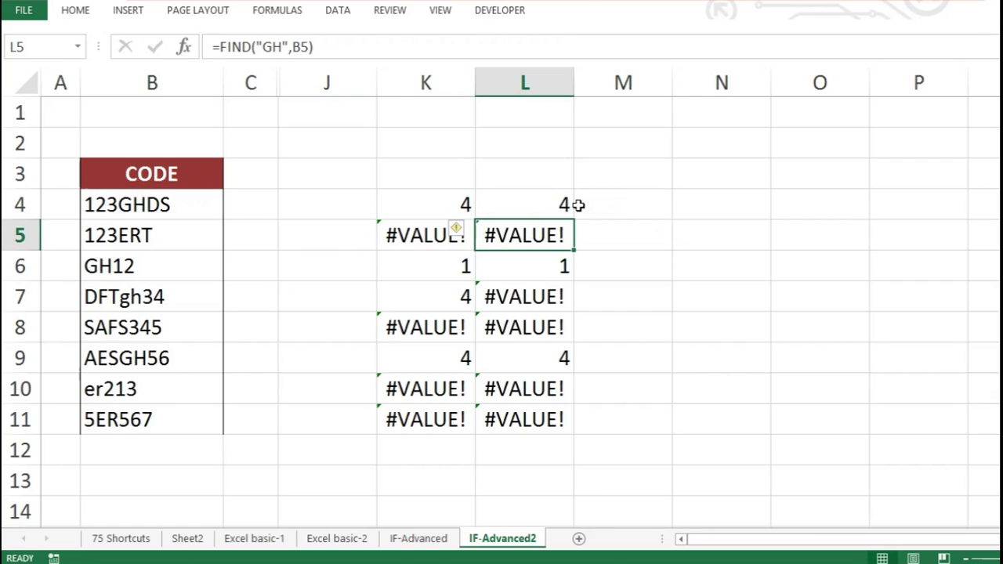
{"action": "left_click", "coordinate": [518, 205]}
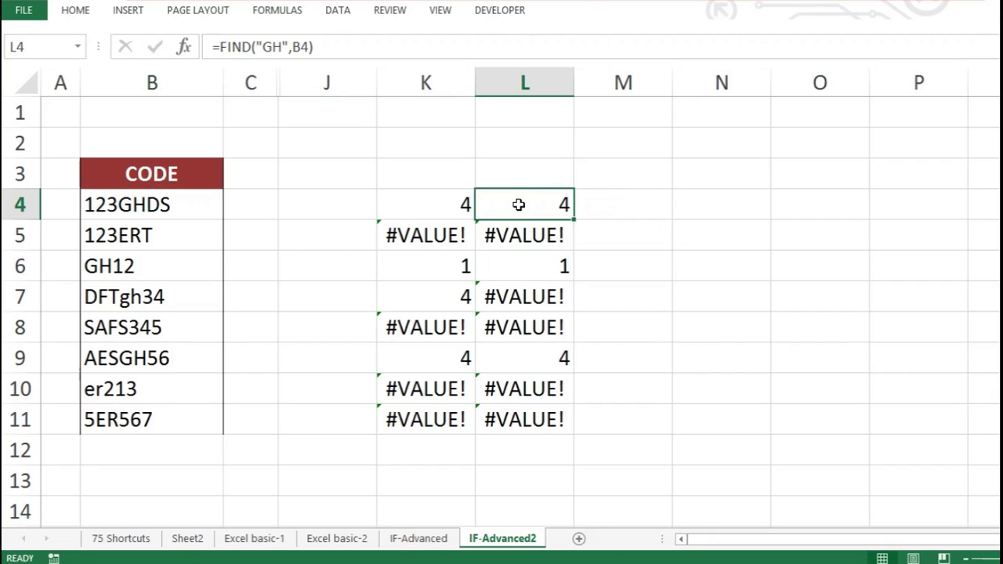
{"action": "double_click", "coordinate": [442, 199]}
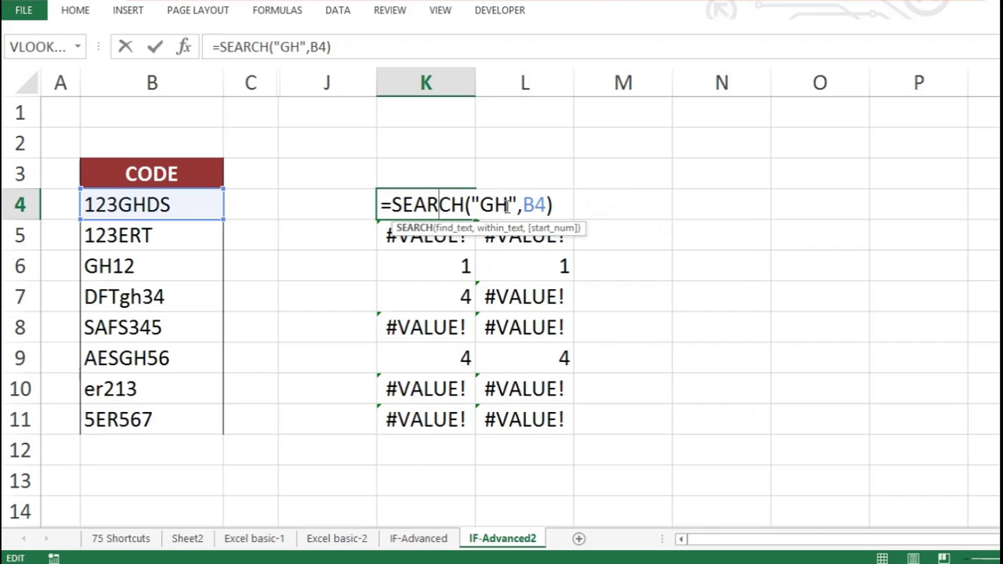
{"action": "key", "text": "Return"}
Check the SEARCH formula in K7 against the code in B7, and review the row 4 SEARCH and FIND formulas again
{"action": "left_click_drag", "start_coordinate": [141, 296], "coordinate": [459, 298]}
{"action": "double_click", "coordinate": [460, 297]}
{"action": "key", "text": "Return"}
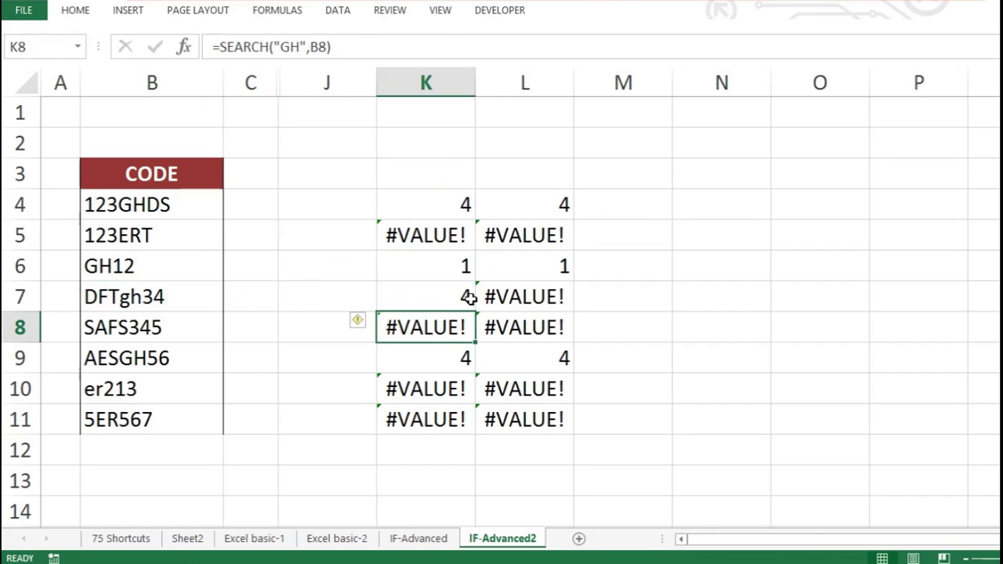
{"action": "left_click", "coordinate": [444, 309]}
{"action": "left_click", "coordinate": [457, 325]}
{"action": "left_click", "coordinate": [472, 306]}
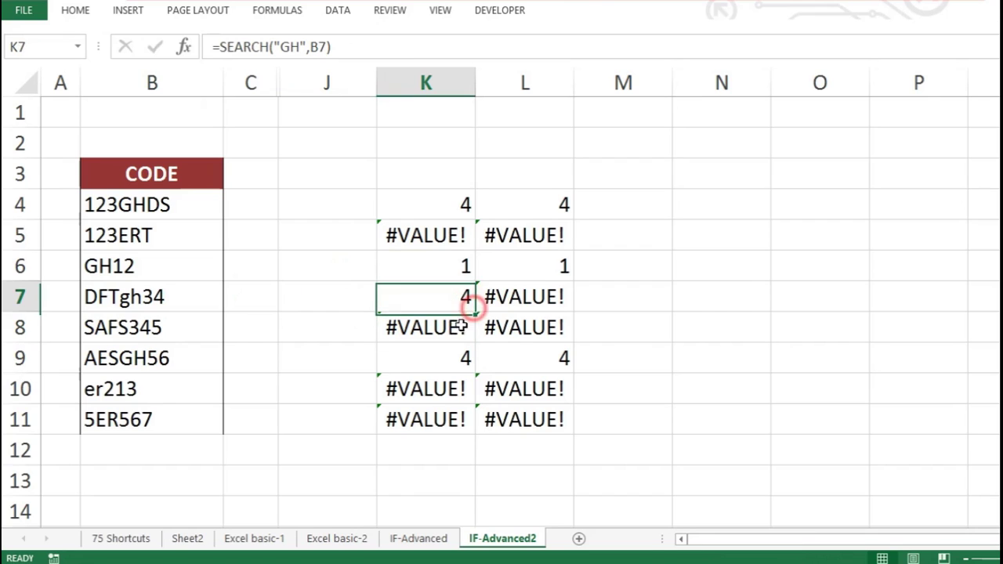
{"action": "left_click", "coordinate": [467, 302]}
{"action": "key", "text": "Return"}
{"action": "left_click", "coordinate": [467, 302]}
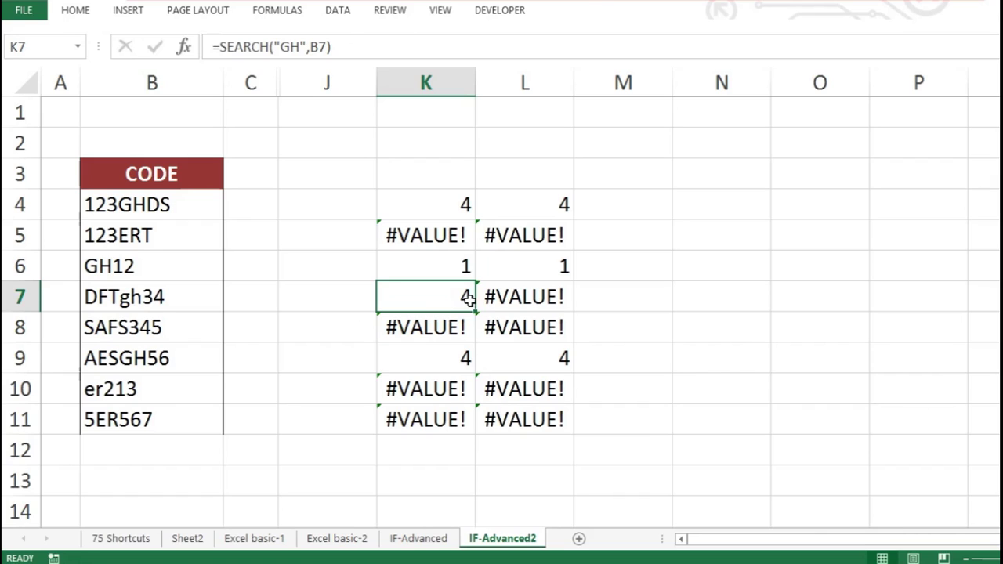
{"action": "left_click", "coordinate": [455, 201]}
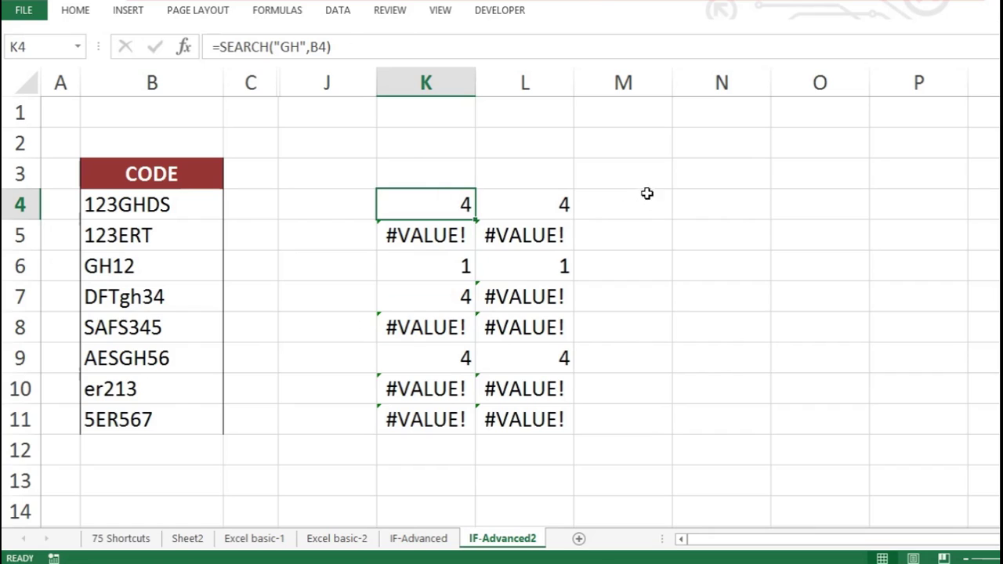
{"action": "left_click", "coordinate": [521, 203]}
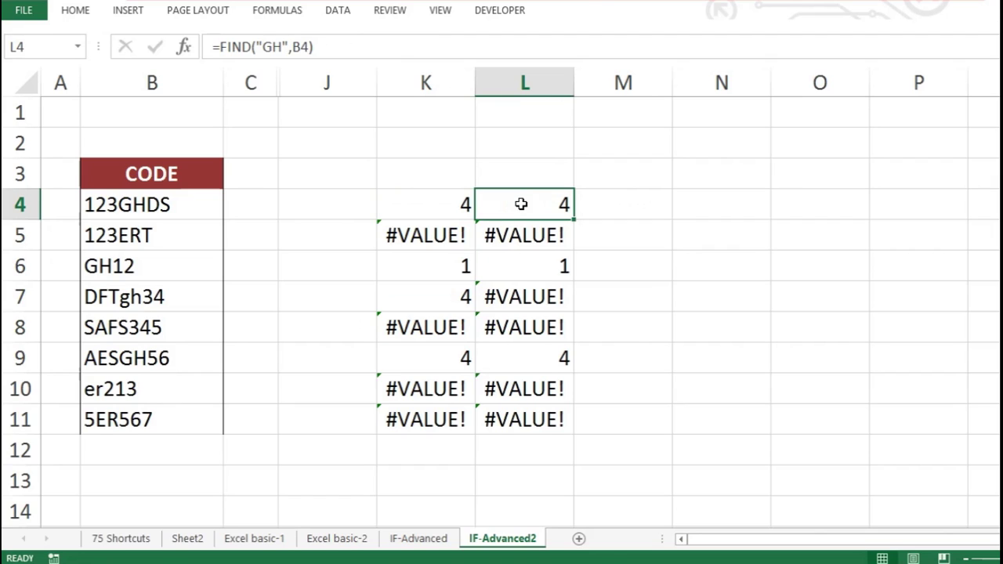
{"action": "double_click", "coordinate": [521, 204]}
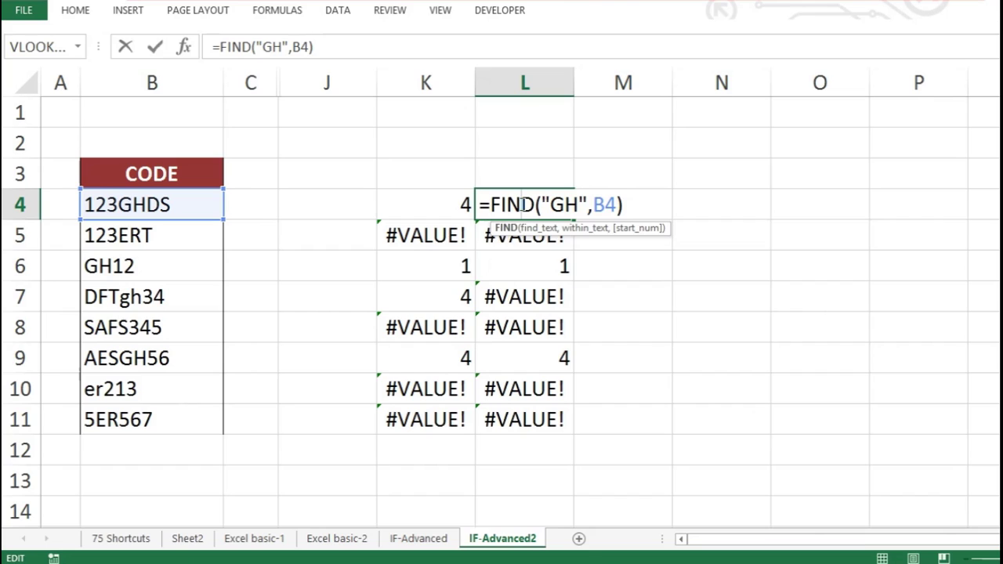
{"action": "key", "text": "Return"}
Clear the SEARCH formulas from K4:K11, keeping the FIND formulas in column L
{"action": "left_click_drag", "start_coordinate": [453, 200], "coordinate": [430, 396]}
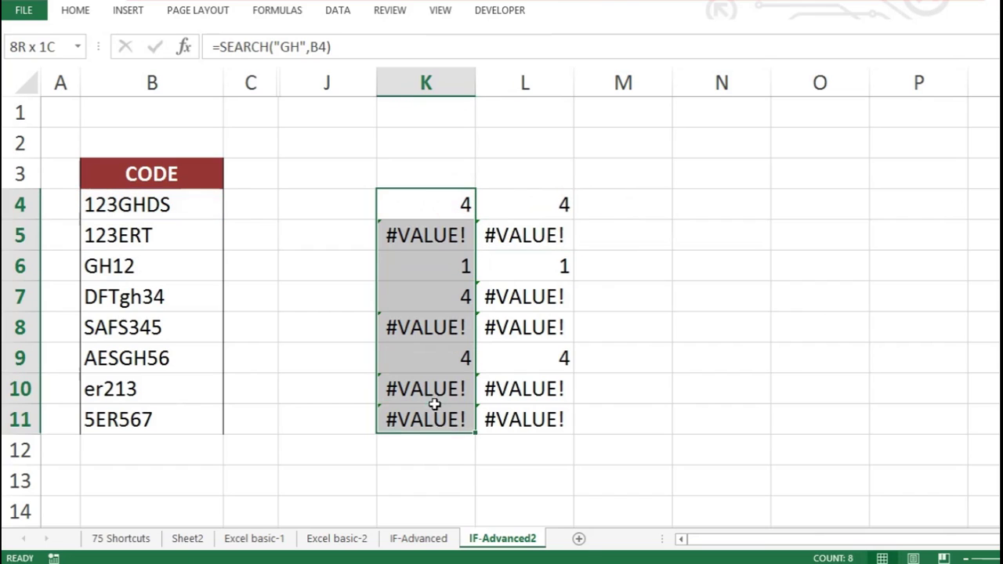
{"action": "key", "text": "Delete"}
{"action": "left_click", "coordinate": [484, 173]}
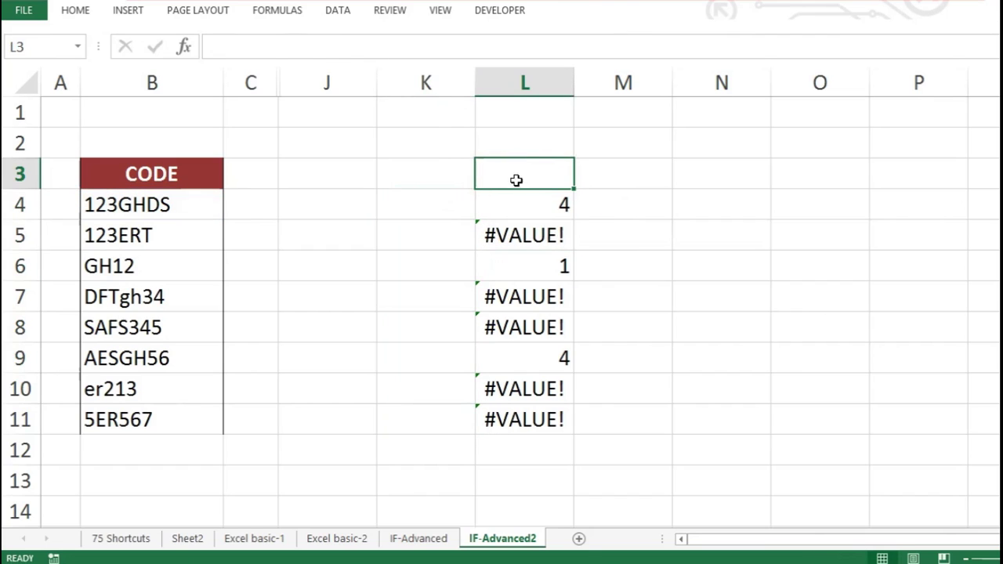
{"action": "left_click", "coordinate": [540, 201]}
{"action": "left_click", "coordinate": [464, 222]}
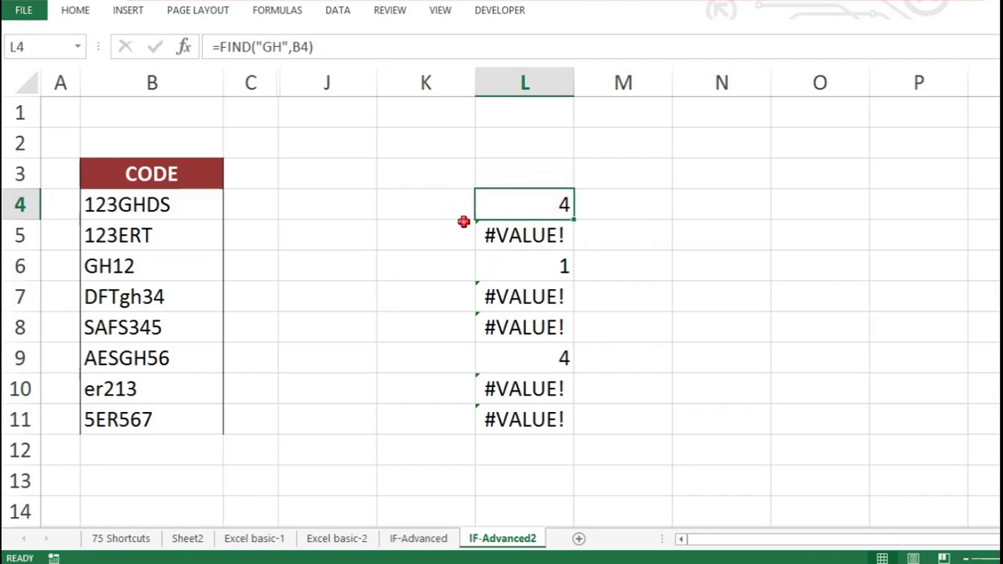
Review the FIND formulas in column L from row 4 to row 8, checking the numeric and error results
{"action": "left_click", "coordinate": [509, 206]}
{"action": "double_click", "coordinate": [542, 204]}
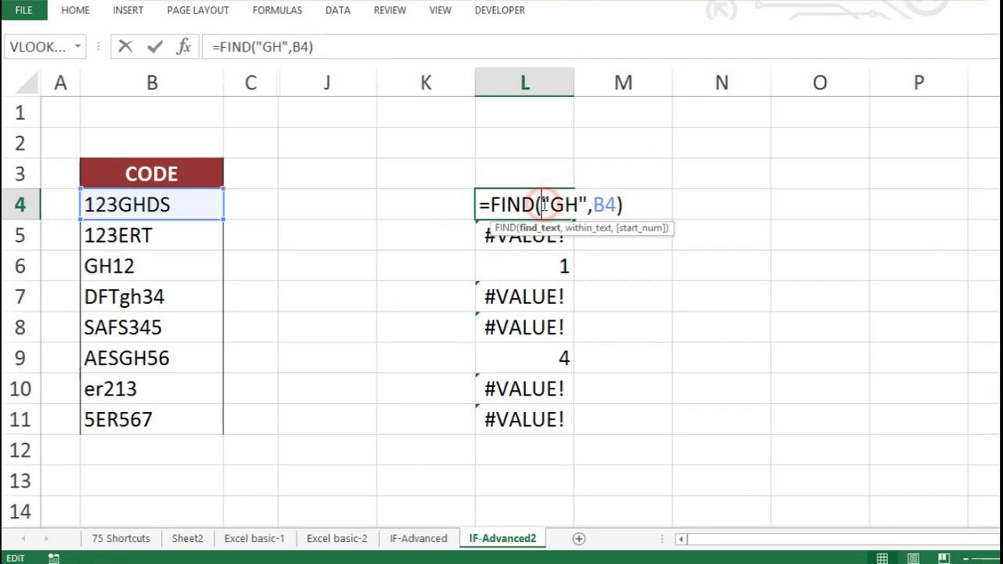
{"action": "key", "text": "Return"}
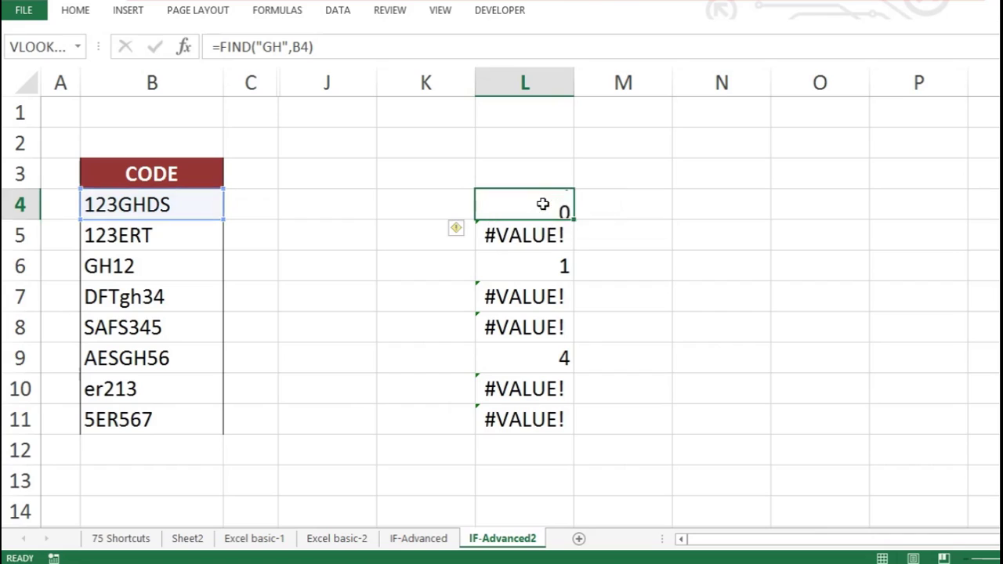
{"action": "double_click", "coordinate": [536, 232]}
{"action": "key", "text": "Return"}
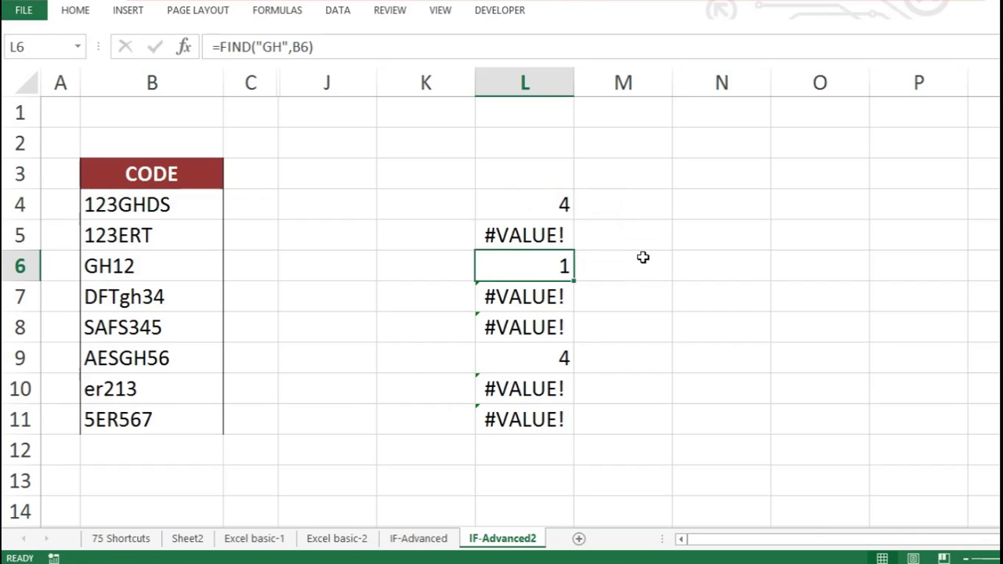
{"action": "left_click", "coordinate": [533, 235]}
{"action": "left_click", "coordinate": [547, 310]}
{"action": "left_click", "coordinate": [551, 321]}
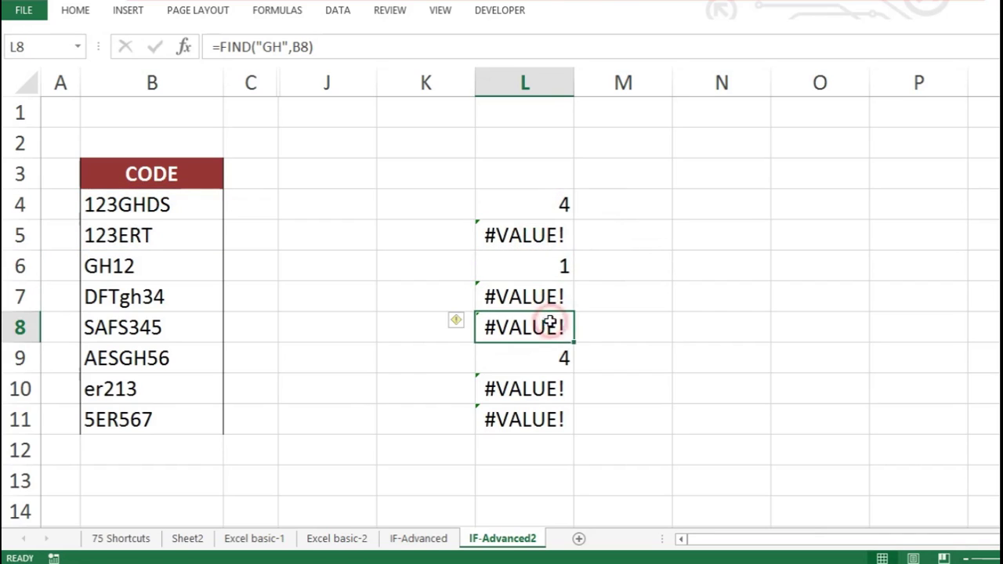
{"action": "left_click", "coordinate": [568, 207]}
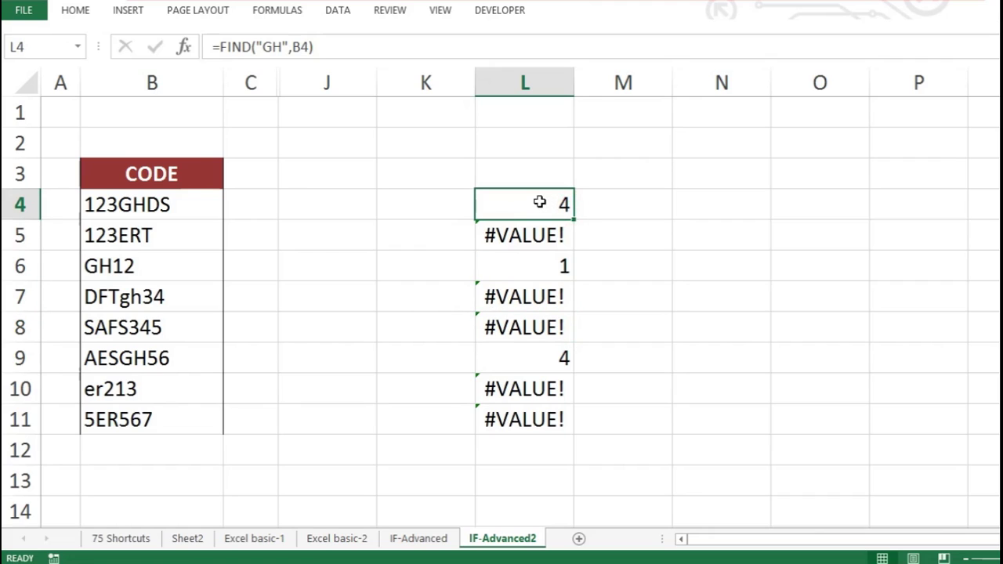
Enter =ISNUMBER(L4) in M4 and fill the formula down to M11
{"action": "left_click", "coordinate": [643, 205]}
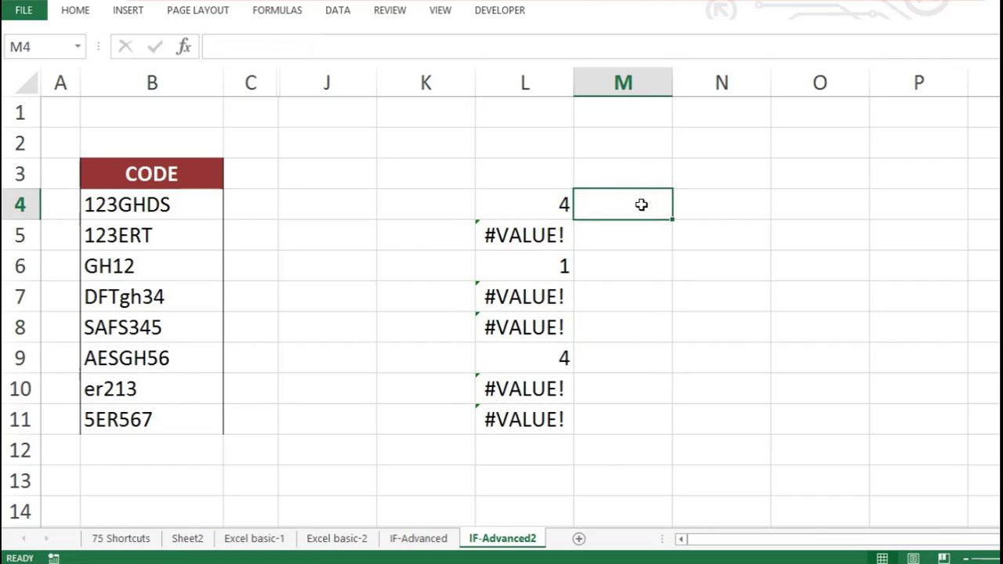
{"action": "type", "text": "="}
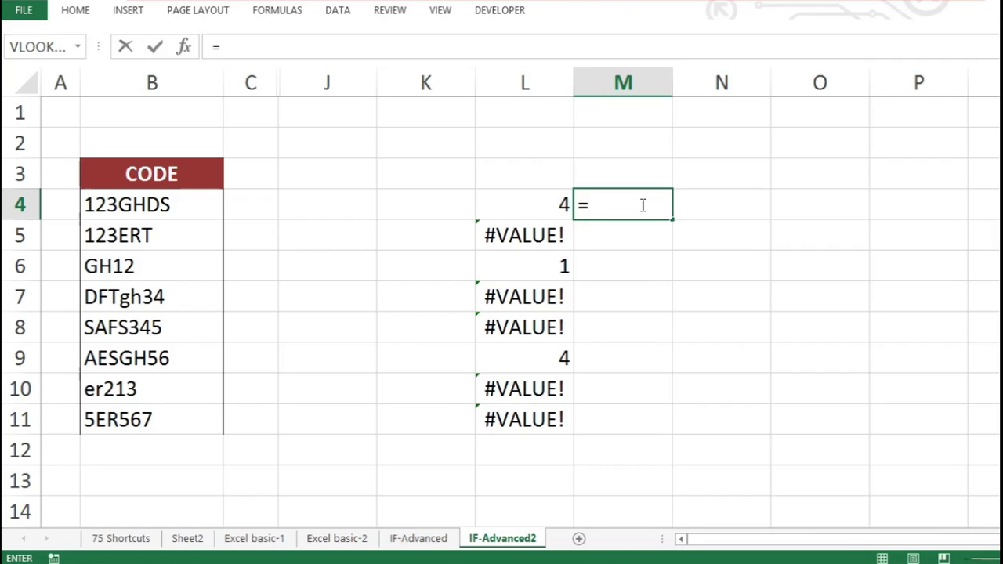
{"action": "type", "text": "isnu"}
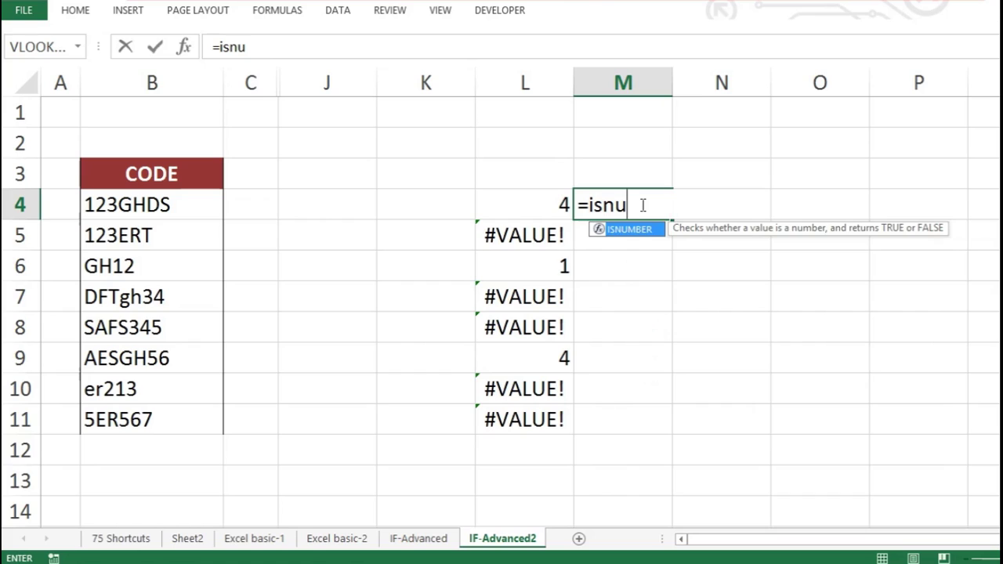
{"action": "key", "text": "Tab"}
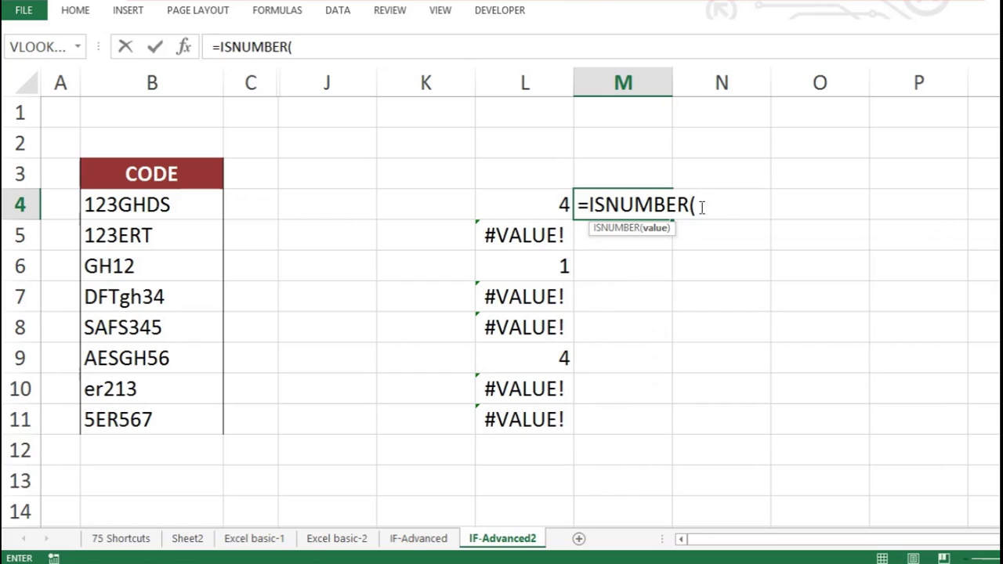
{"action": "left_click", "coordinate": [553, 205]}
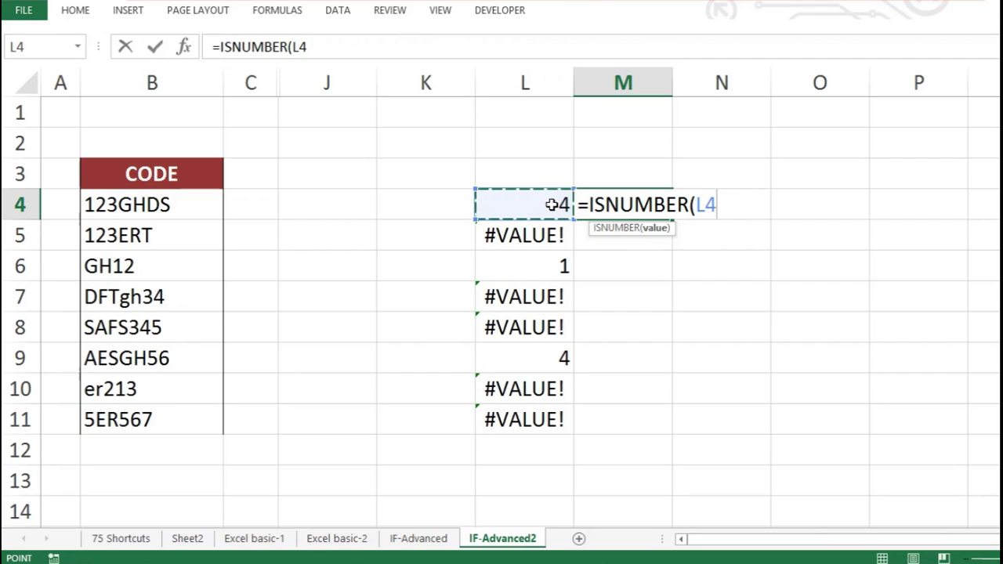
{"action": "type", "text": ")"}
{"action": "key", "text": "Return"}
{"action": "left_click", "coordinate": [623, 206]}
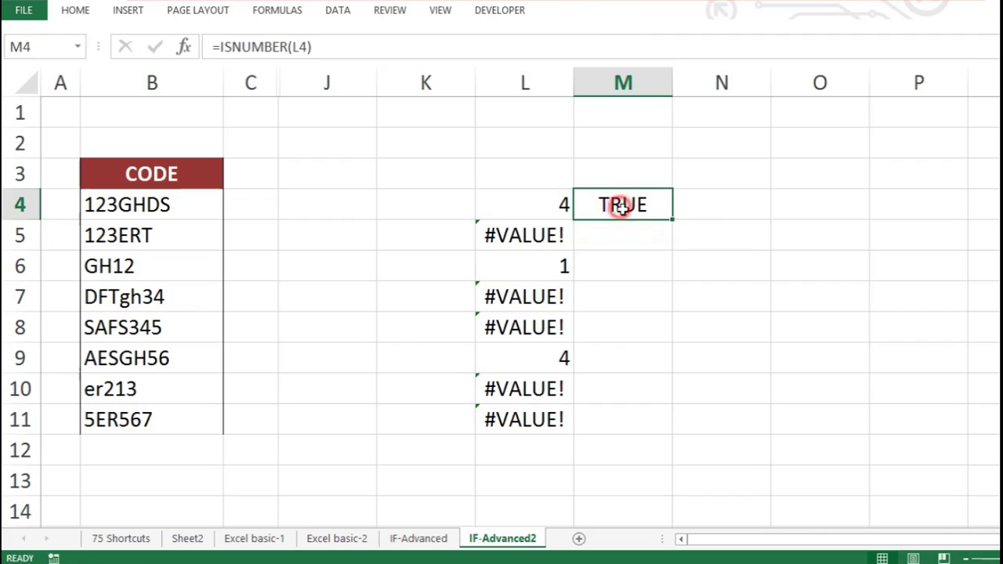
{"action": "left_click_drag", "start_coordinate": [677, 218], "coordinate": [571, 423]}
Compare the ISNUMBER results in column M with the FIND results in column L for rows 5 through 7
{"action": "left_click", "coordinate": [653, 245]}
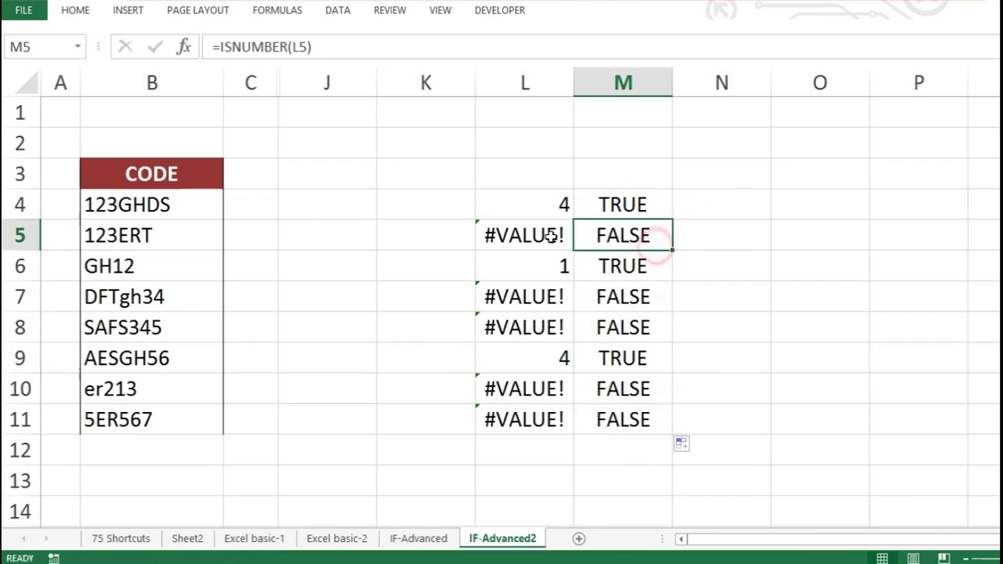
{"action": "left_click", "coordinate": [543, 262]}
{"action": "left_click", "coordinate": [605, 265]}
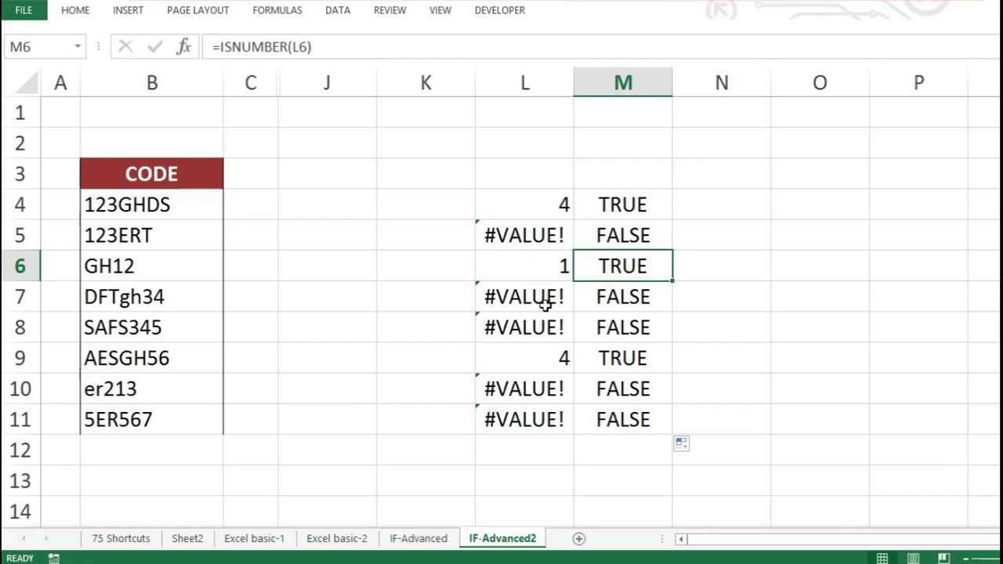
{"action": "left_click", "coordinate": [543, 305]}
{"action": "left_click", "coordinate": [587, 296]}
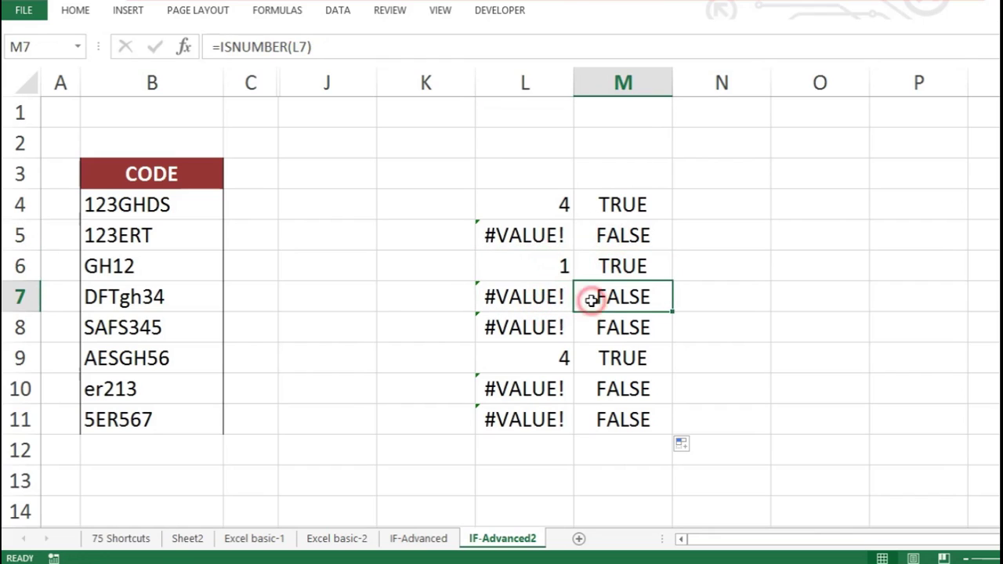
{"action": "left_click", "coordinate": [528, 260]}
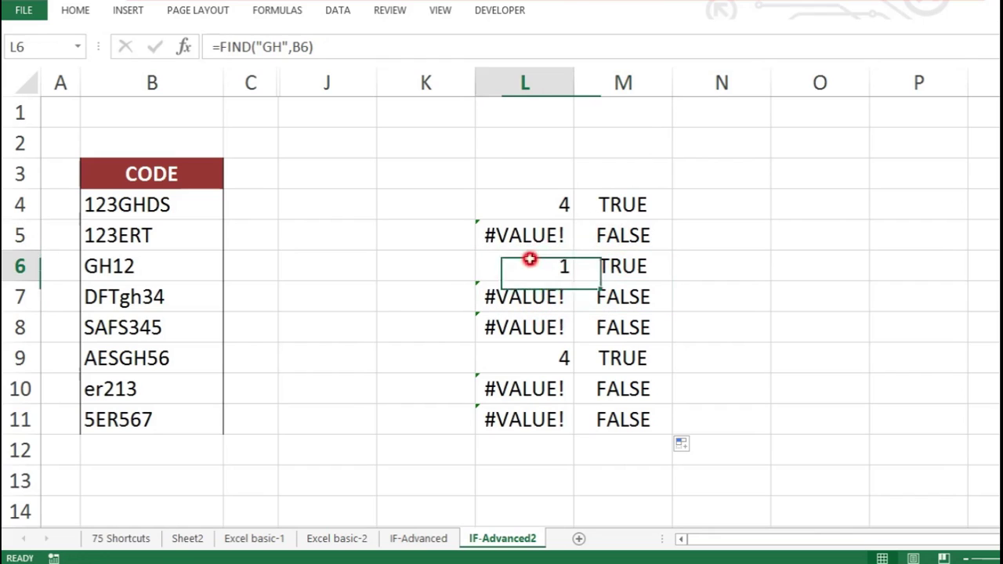
{"action": "left_click", "coordinate": [588, 196]}
Unhide the columns between C and J
{"action": "left_click_drag", "start_coordinate": [252, 82], "coordinate": [287, 83]}
{"action": "right_click", "coordinate": [286, 83]}
{"action": "left_click", "coordinate": [331, 317]}
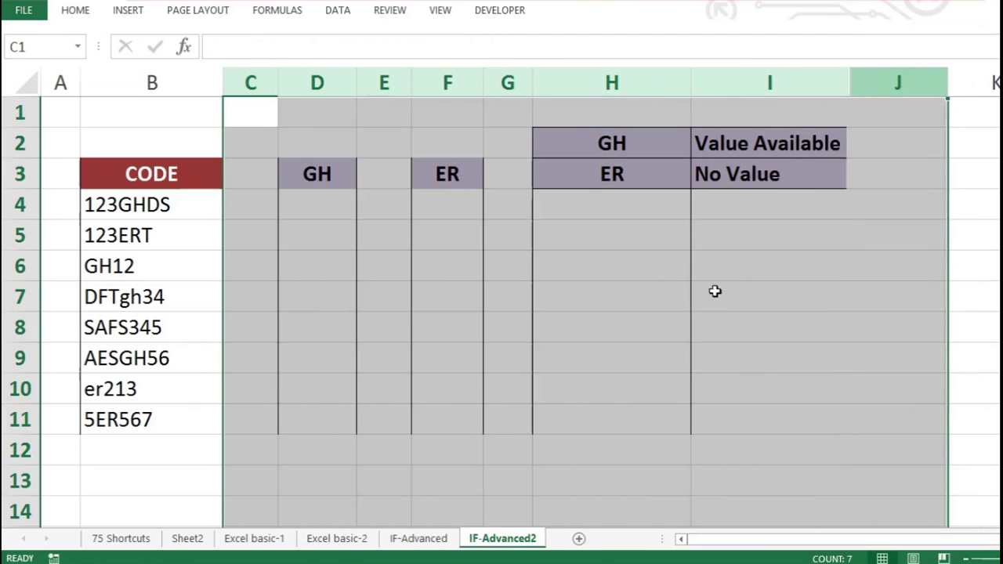
{"action": "left_click", "coordinate": [739, 262]}
{"action": "left_click", "coordinate": [896, 172]}
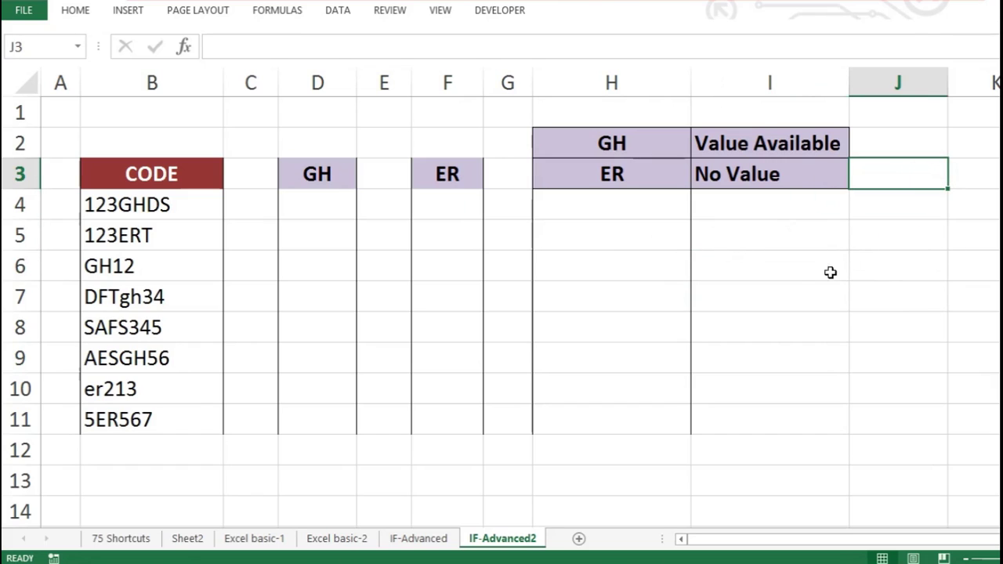
{"action": "left_click", "coordinate": [839, 241]}
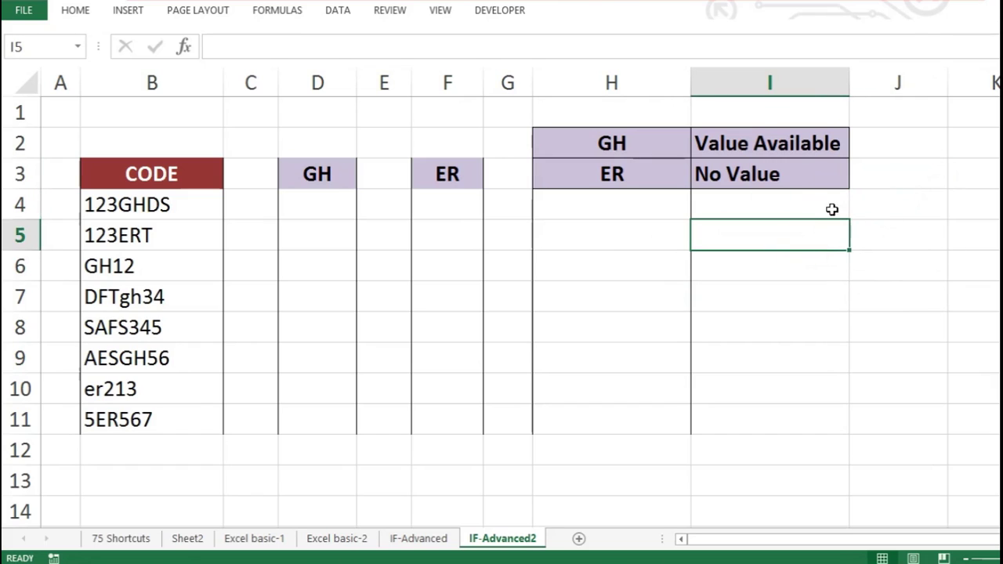
Enter the nested formula =ISNUMBER(FIND("GH",B4)) in I4, under the No Value cell
{"action": "left_click", "coordinate": [824, 206]}
{"action": "type", "text": "="}
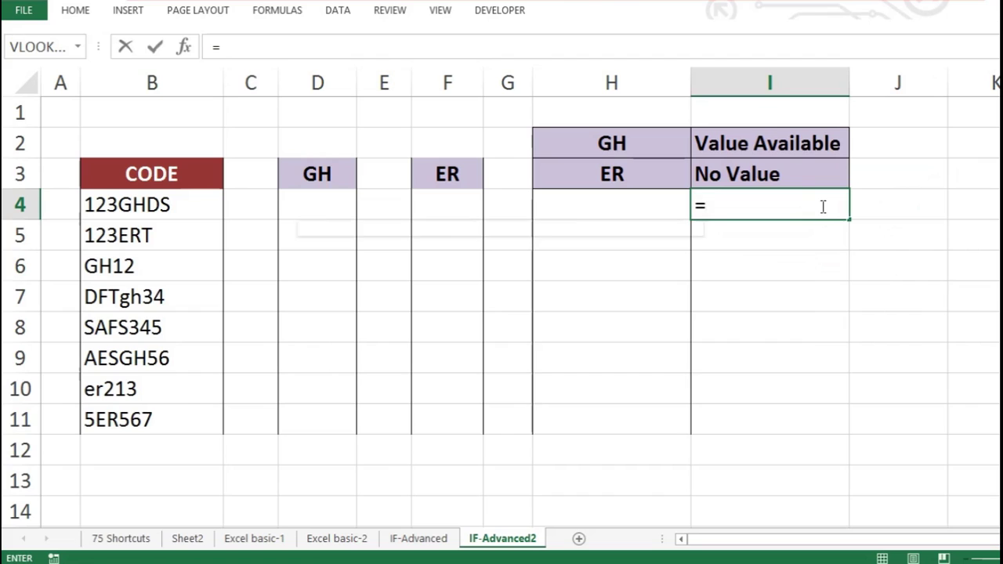
{"action": "type", "text": "is"}
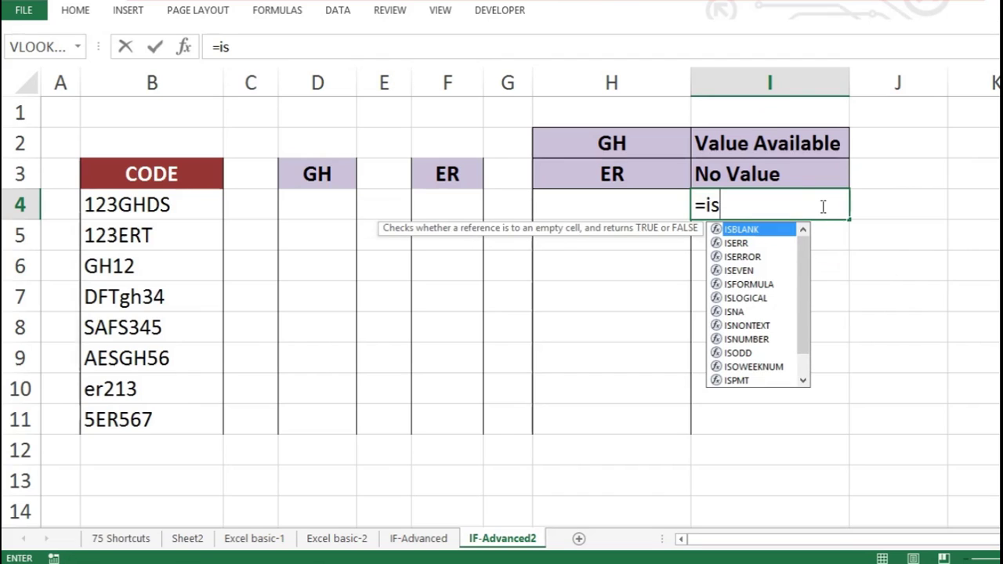
{"action": "type", "text": "num"}
{"action": "key", "text": "Tab"}
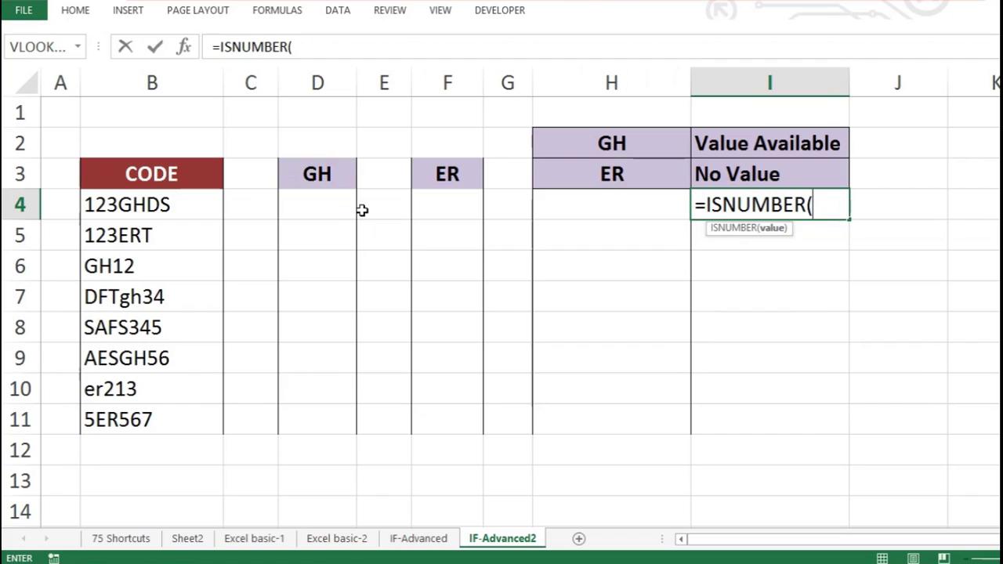
{"action": "type", "text": "find"}
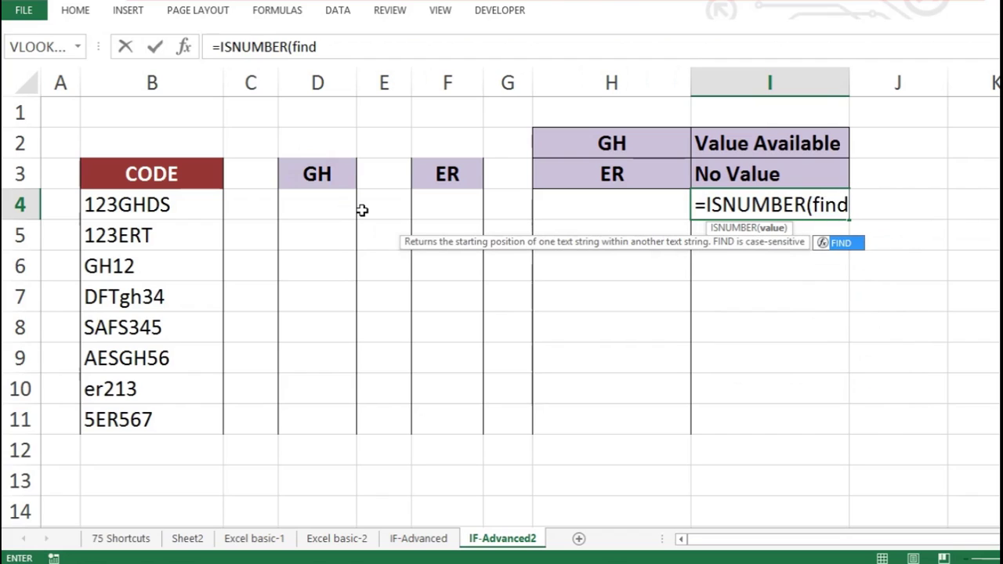
{"action": "key", "text": "Tab"}
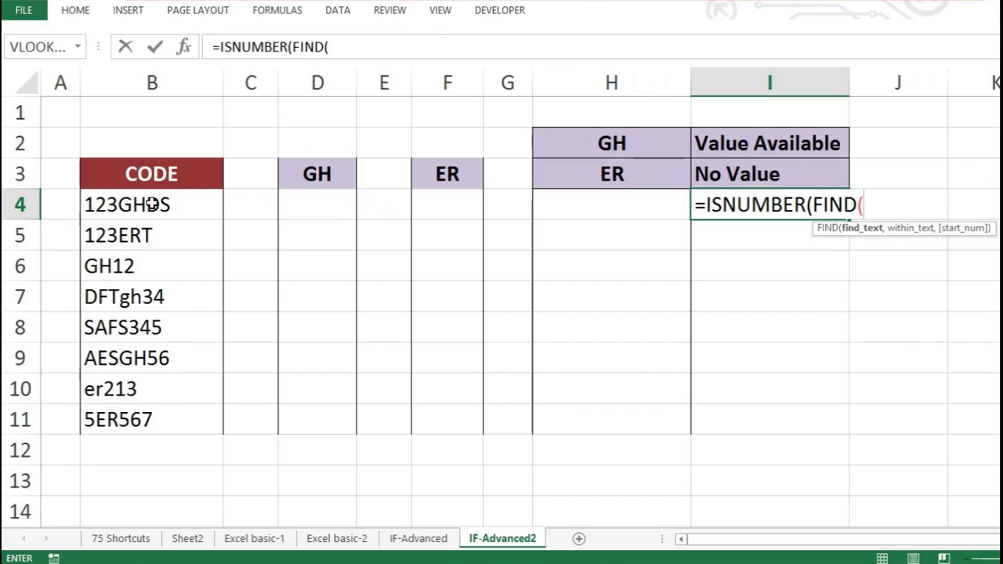
{"action": "type", "text": "\"GH"}
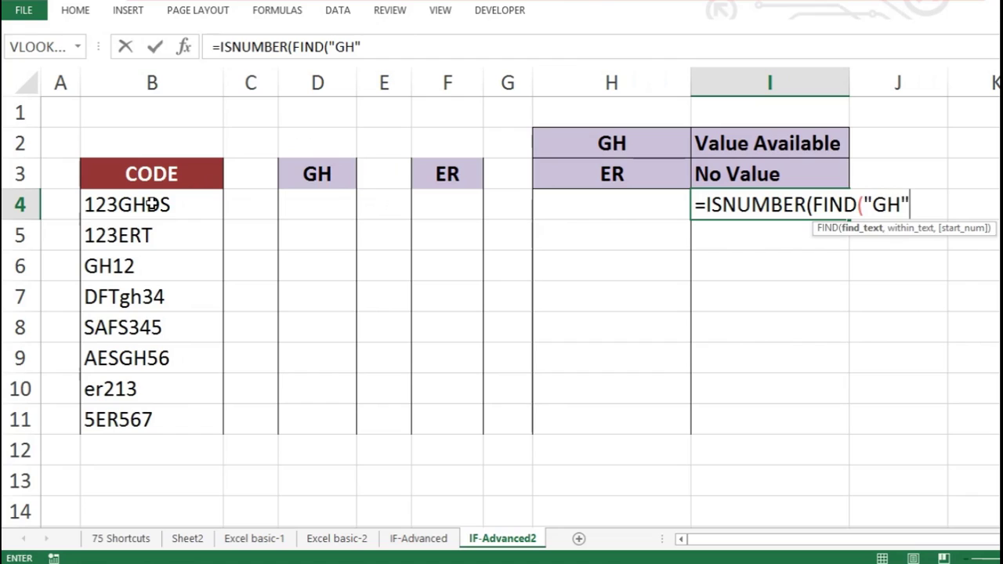
{"action": "type", "text": "\","}
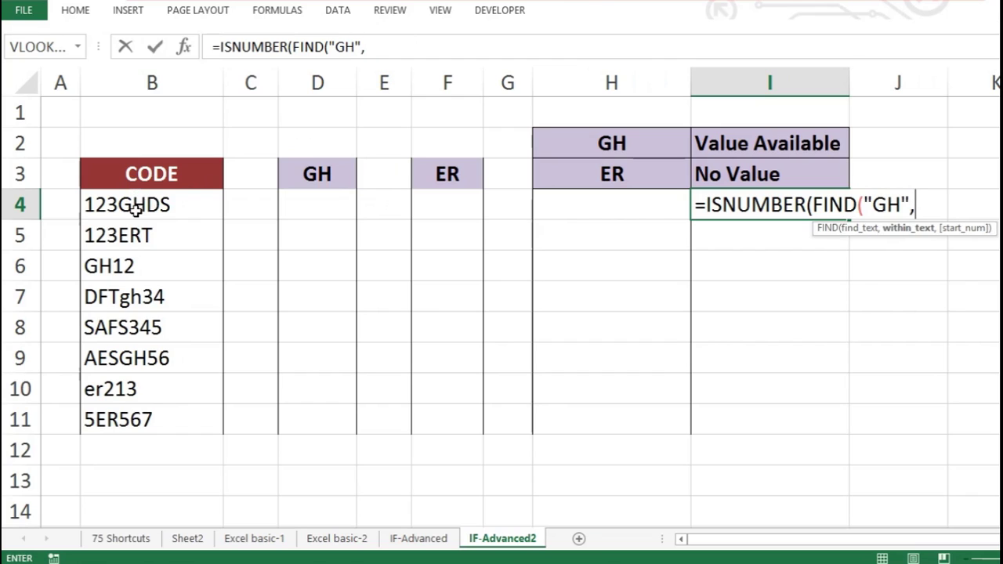
{"action": "left_click", "coordinate": [137, 206]}
{"action": "type", "text": ")"}
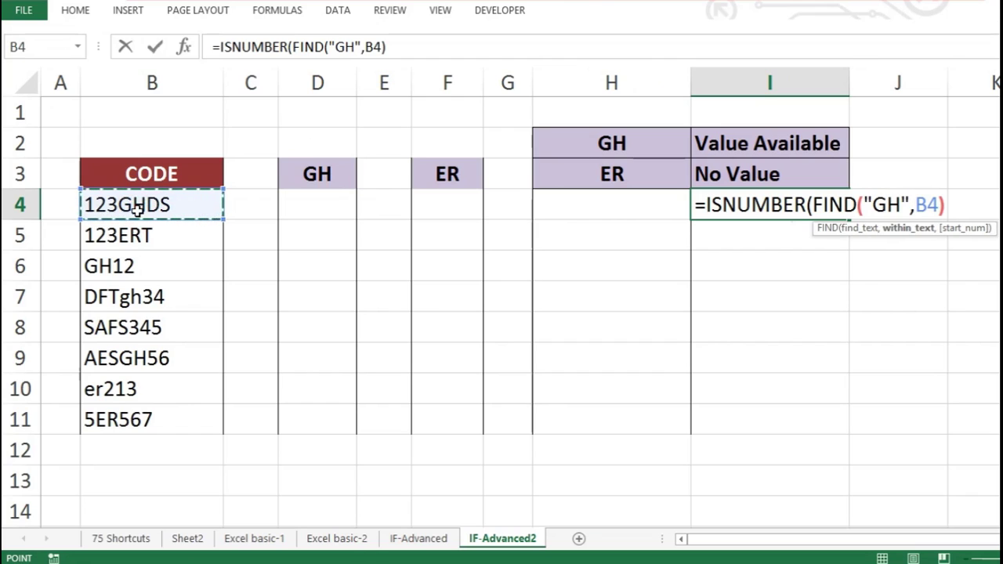
{"action": "type", "text": ")"}
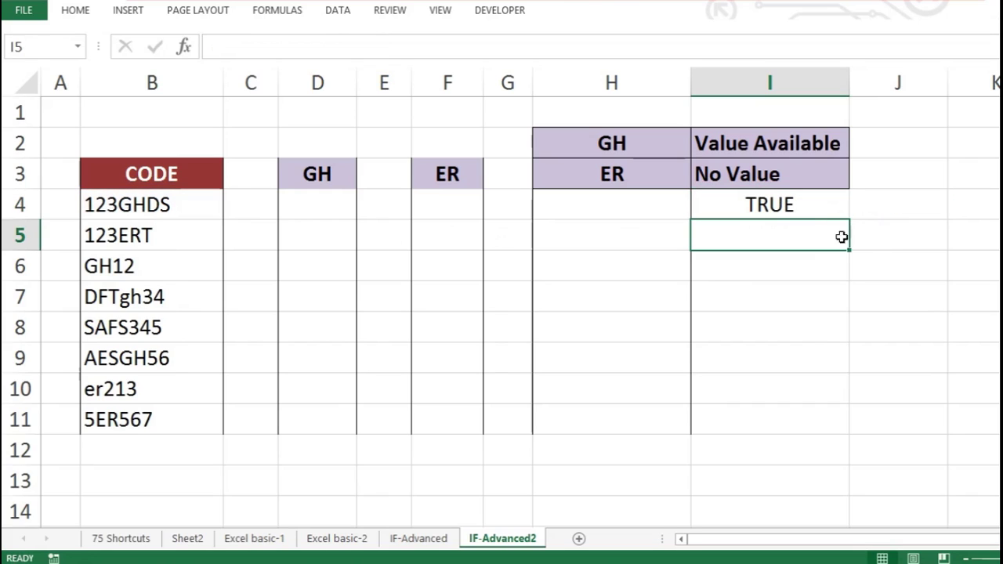
Examine how the ISNUMBER formula in M4 refers to the FIND formula in L4
{"action": "left_click", "coordinate": [808, 224]}
{"action": "scroll", "coordinate": [522, 306], "scroll_direction": "right", "scroll_amount": 4}
{"action": "left_click", "coordinate": [835, 201]}
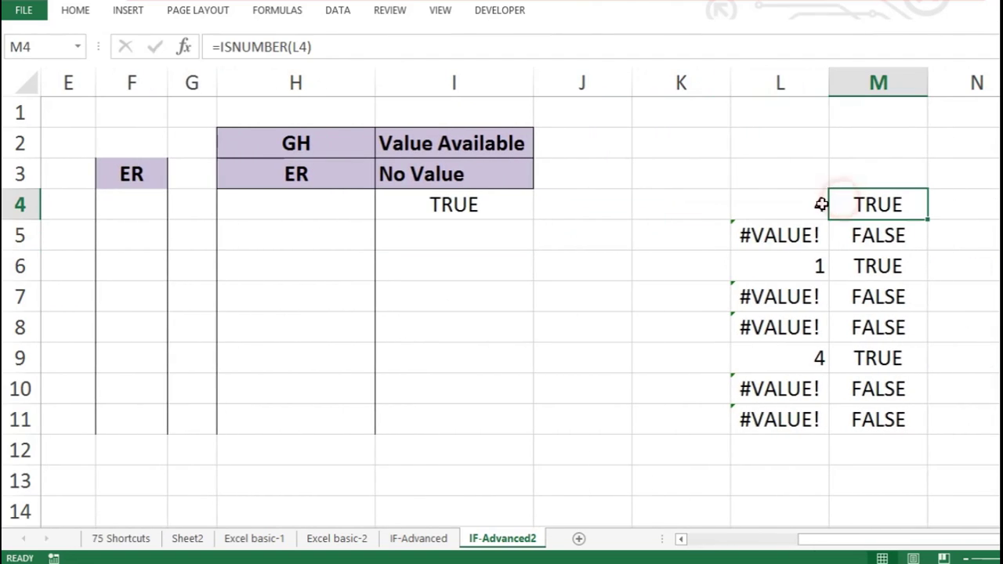
{"action": "left_click", "coordinate": [772, 200]}
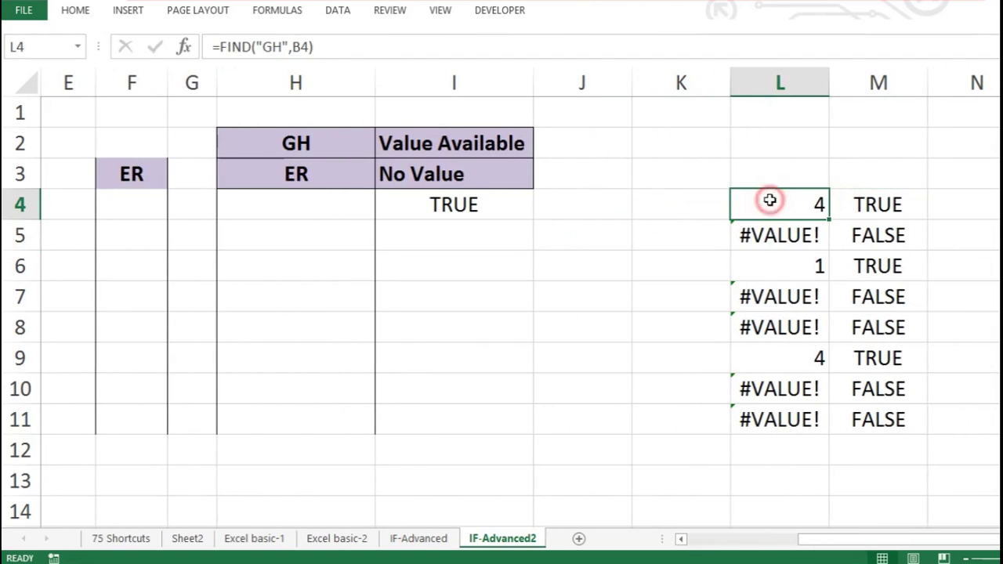
{"action": "left_click", "coordinate": [879, 202]}
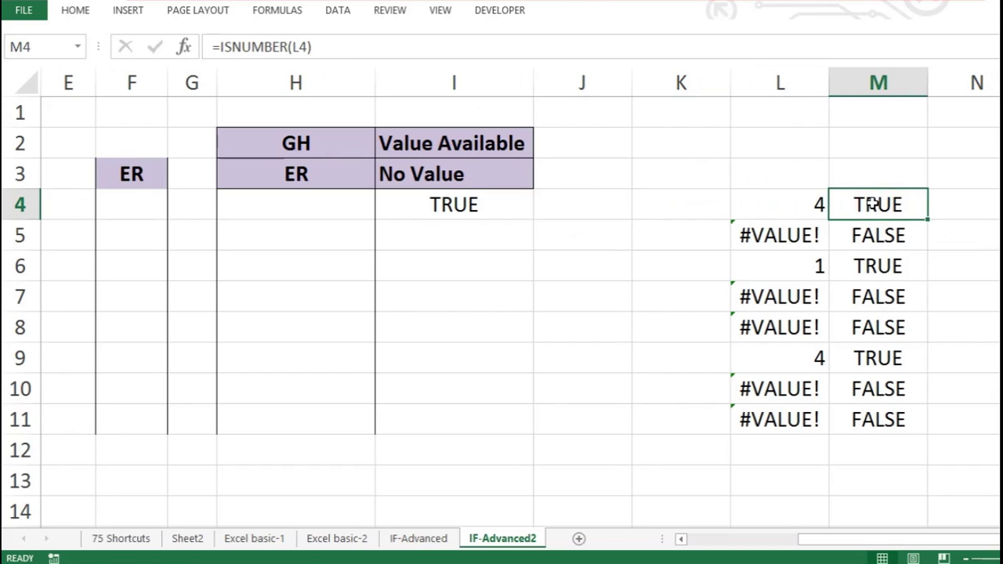
Wrap the FIND formula in L4 in ISNUMBER so it reads =ISNUMBER(FIND("GH",B4))
{"action": "left_click", "coordinate": [801, 200]}
{"action": "double_click", "coordinate": [815, 203]}
{"action": "left_click", "coordinate": [746, 203]}
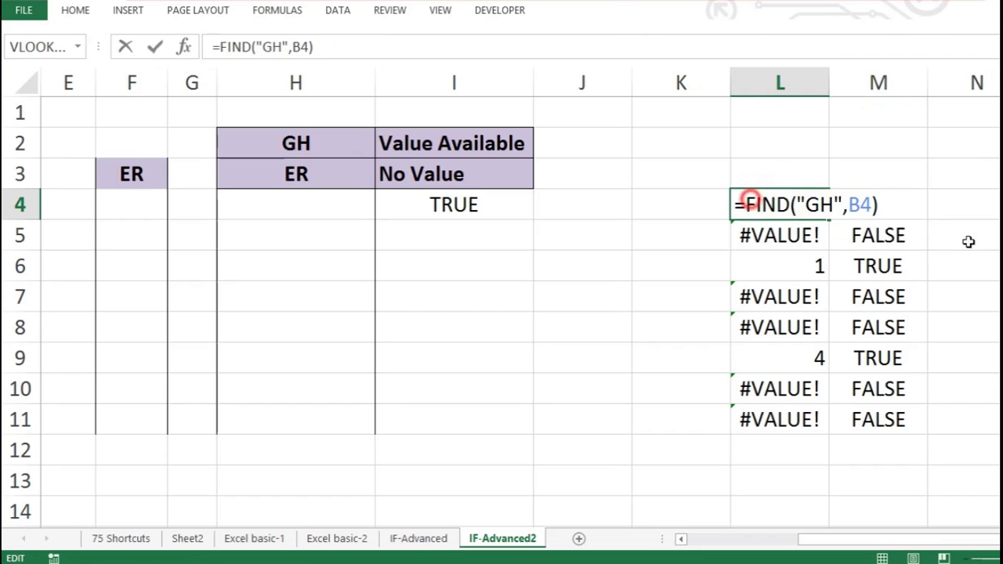
{"action": "type", "text": "is"}
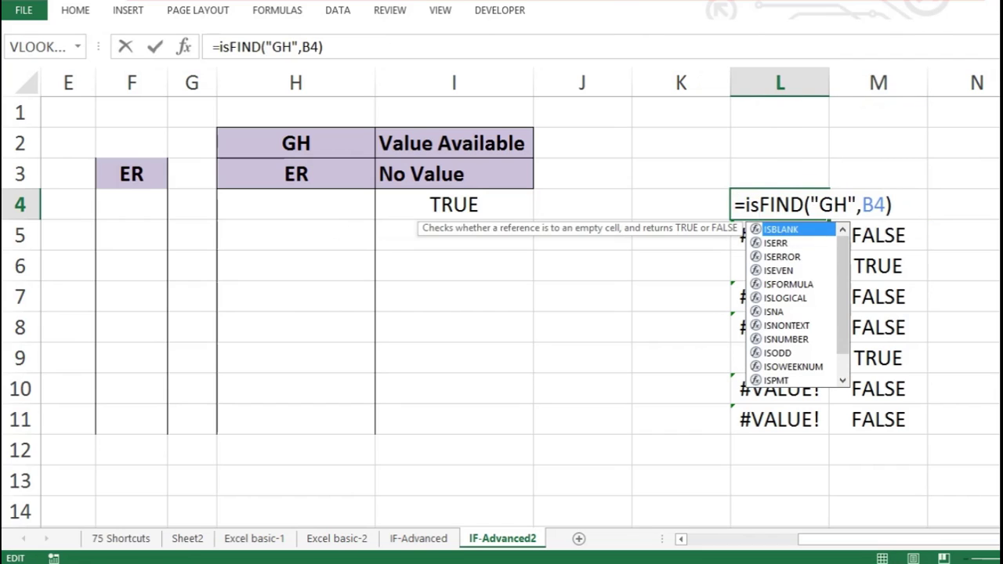
{"action": "type", "text": "nm"}
{"action": "key", "text": "BackSpace"}
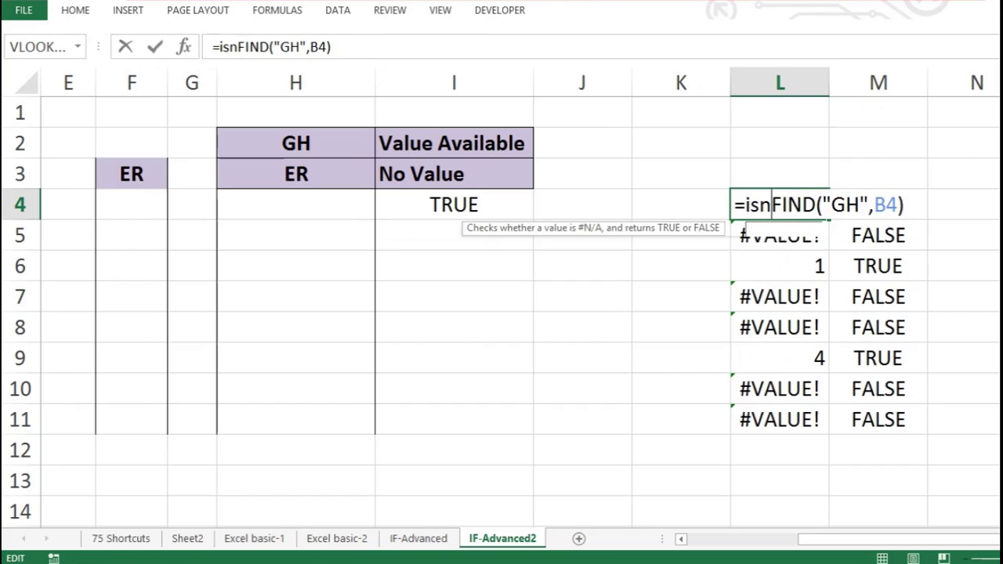
{"action": "type", "text": "um"}
{"action": "key", "text": "Tab"}
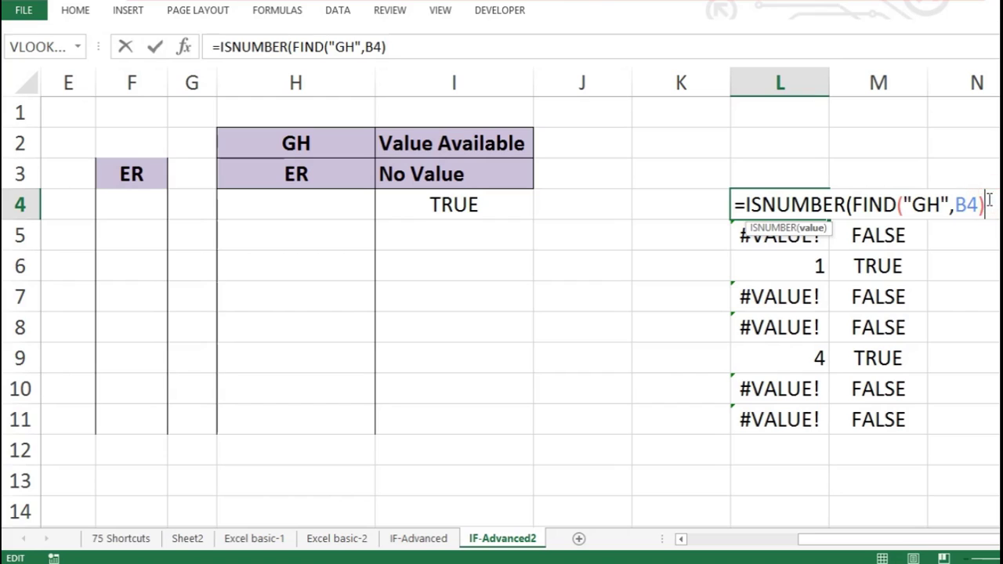
{"action": "key", "text": "Return"}
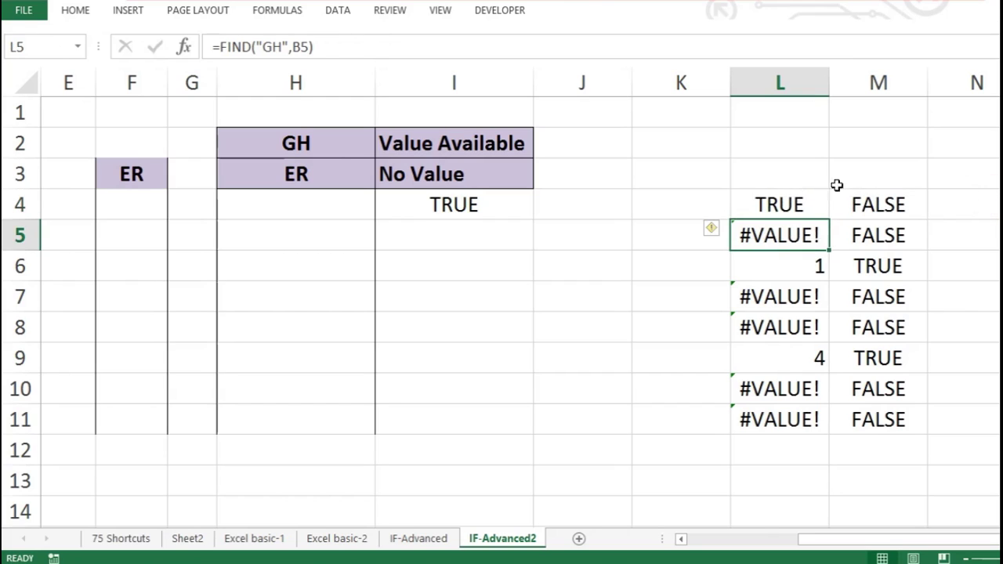
Fill the ISNUMBER formula from L4 down to L11 and clear the old results in M4:M11
{"action": "left_click", "coordinate": [786, 198]}
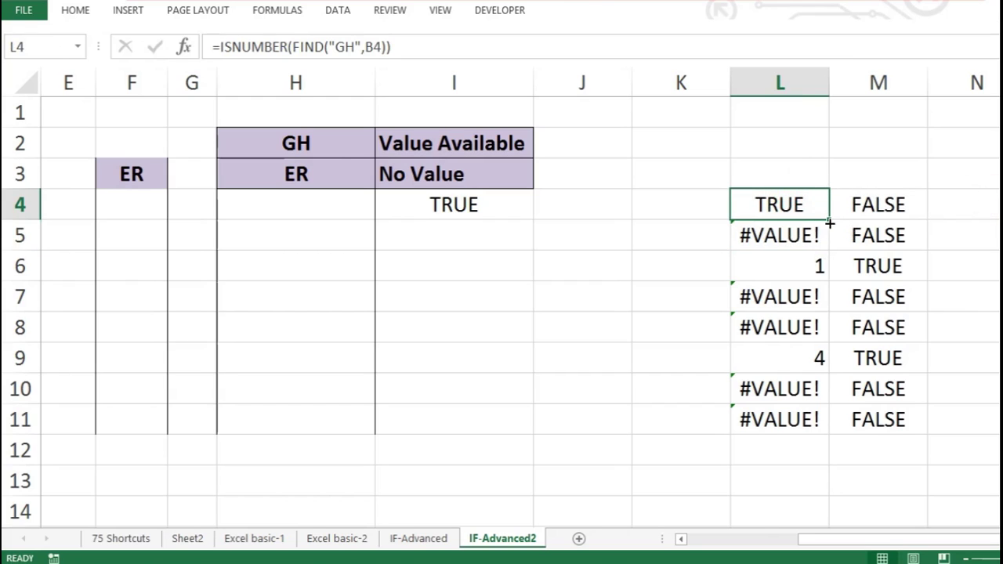
{"action": "left_click_drag", "start_coordinate": [828, 221], "coordinate": [762, 432]}
{"action": "left_click_drag", "start_coordinate": [884, 200], "coordinate": [855, 405]}
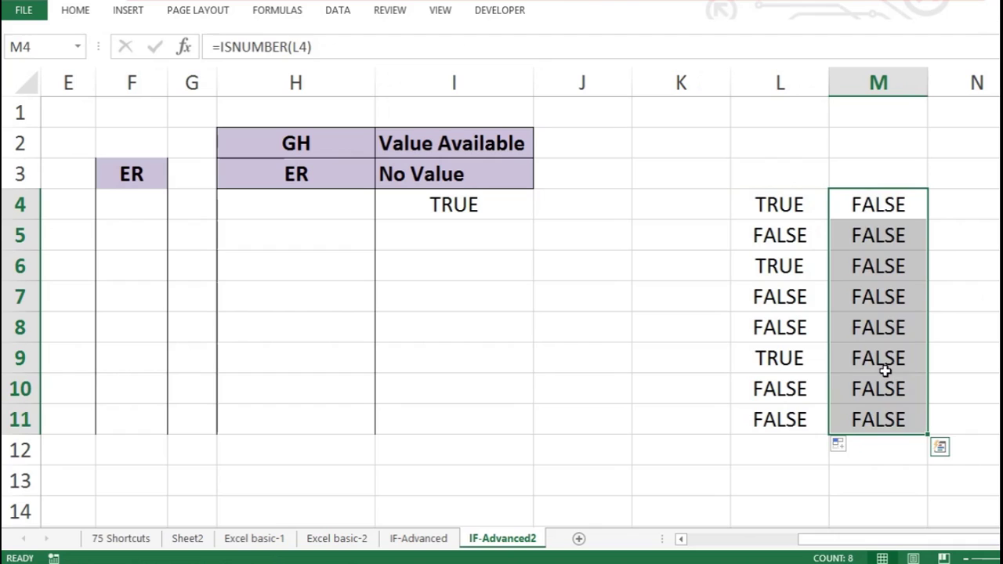
{"action": "key", "text": "Delete"}
Compare the formulas in I4 and L4, and fill the I4 formula down to I11
{"action": "left_click", "coordinate": [439, 212]}
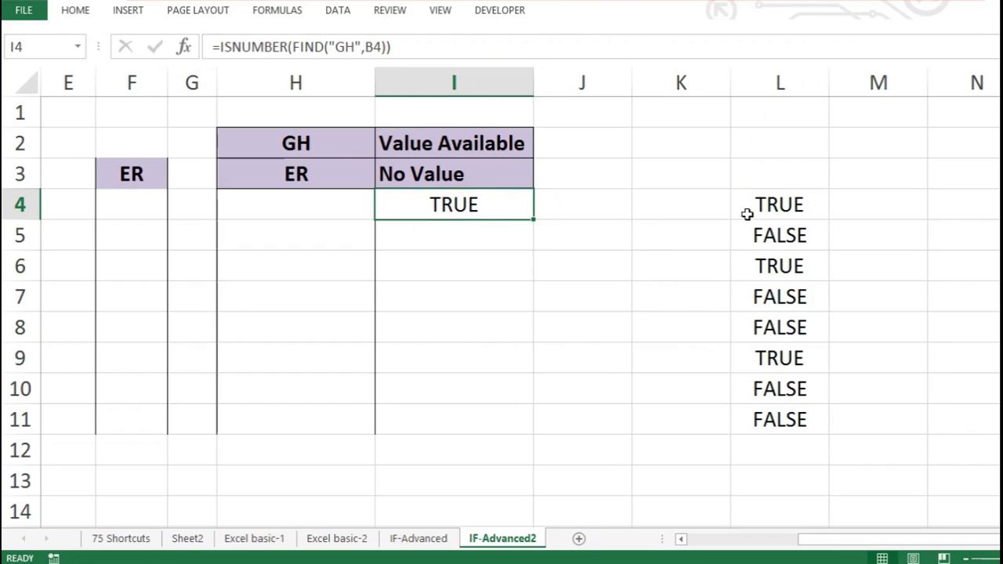
{"action": "left_click", "coordinate": [799, 202]}
{"action": "double_click", "coordinate": [798, 202]}
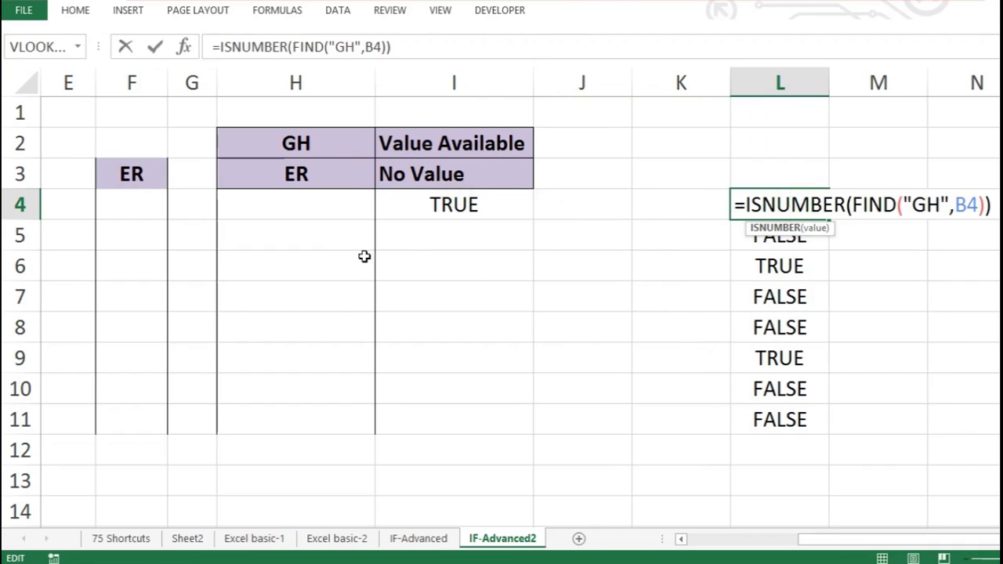
{"action": "key", "text": "Escape"}
{"action": "double_click", "coordinate": [488, 213]}
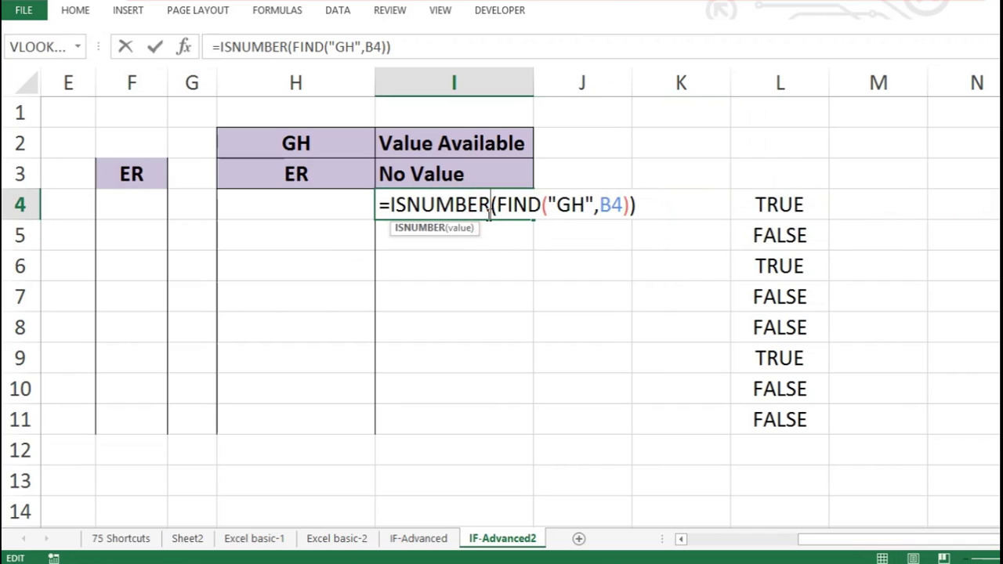
{"action": "key", "text": "Return"}
{"action": "left_click", "coordinate": [492, 213]}
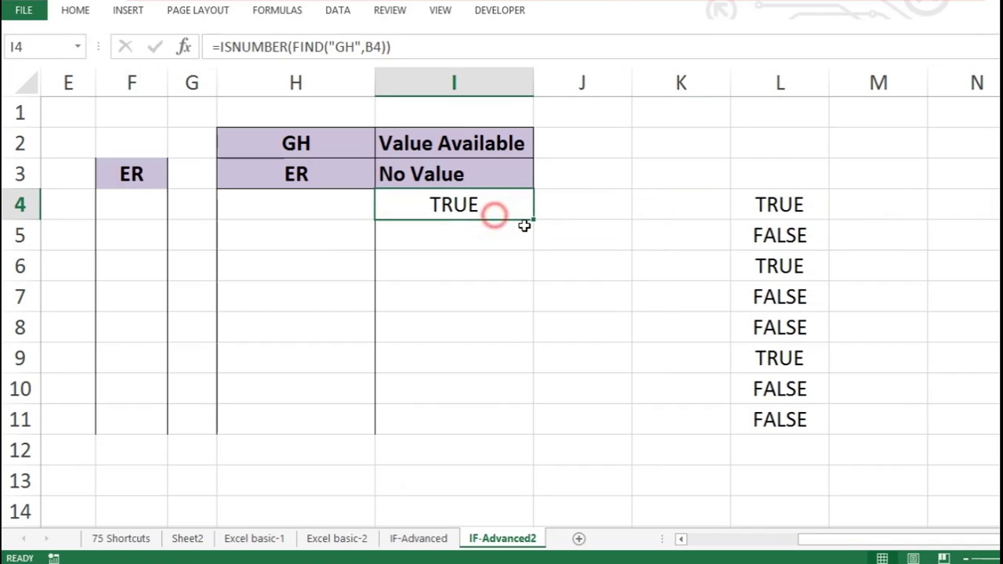
{"action": "left_click_drag", "start_coordinate": [533, 218], "coordinate": [472, 425]}
Clear the duplicate TRUE/FALSE results in column L from L4 through L12
{"action": "left_click", "coordinate": [800, 201]}
{"action": "left_click_drag", "start_coordinate": [767, 394], "coordinate": [737, 436]}
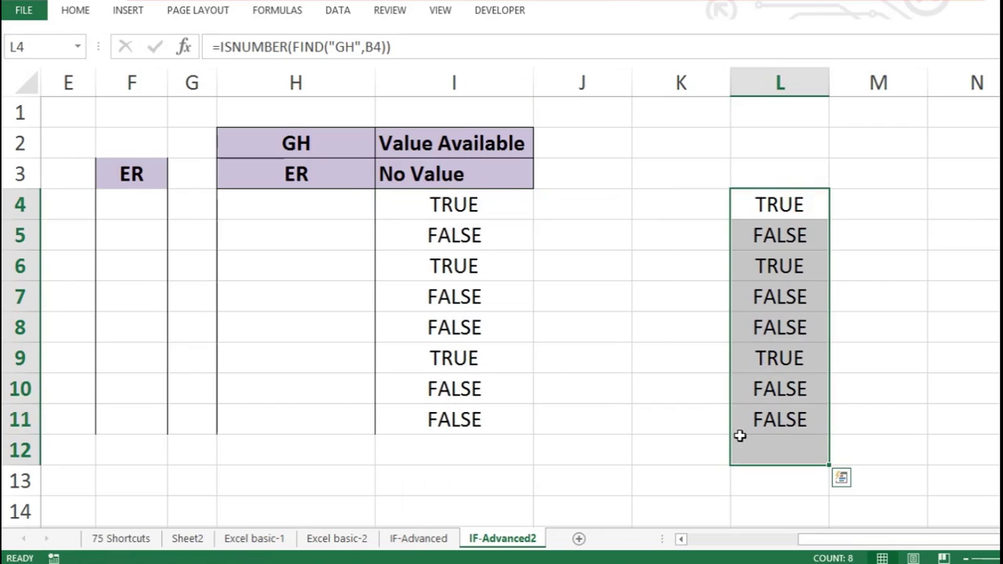
{"action": "key", "text": "Delete"}
Move the TRUE/FALSE results from I4:I11 to J4:J11, outside the bordered table
{"action": "left_click_drag", "start_coordinate": [893, 542], "coordinate": [891, 539]}
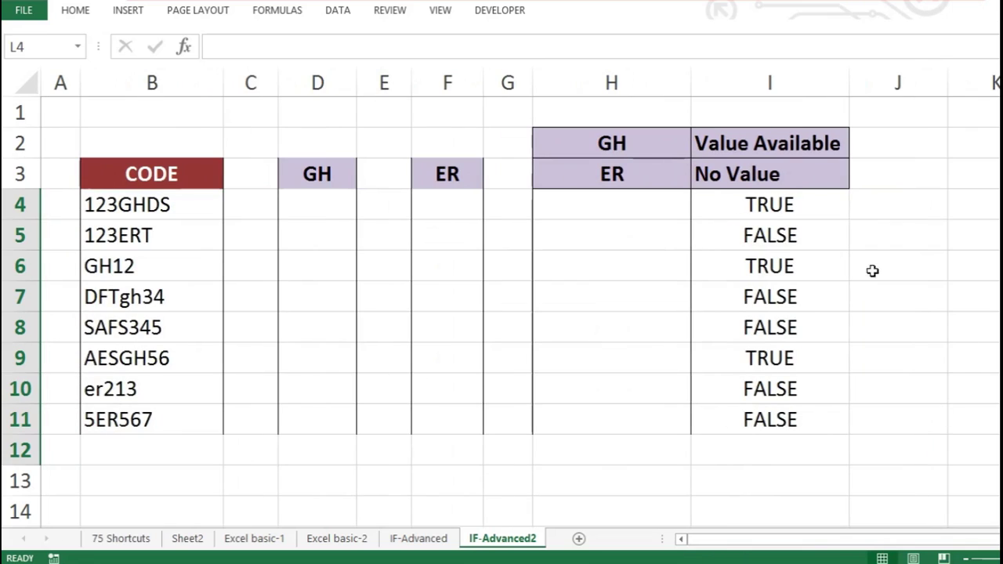
{"action": "left_click_drag", "start_coordinate": [816, 211], "coordinate": [739, 414]}
{"action": "left_click_drag", "start_coordinate": [851, 282], "coordinate": [876, 280]}
Examine the code in B4 and the empty result cell D4 under the GH header
{"action": "left_click", "coordinate": [314, 273]}
{"action": "left_click", "coordinate": [305, 213]}
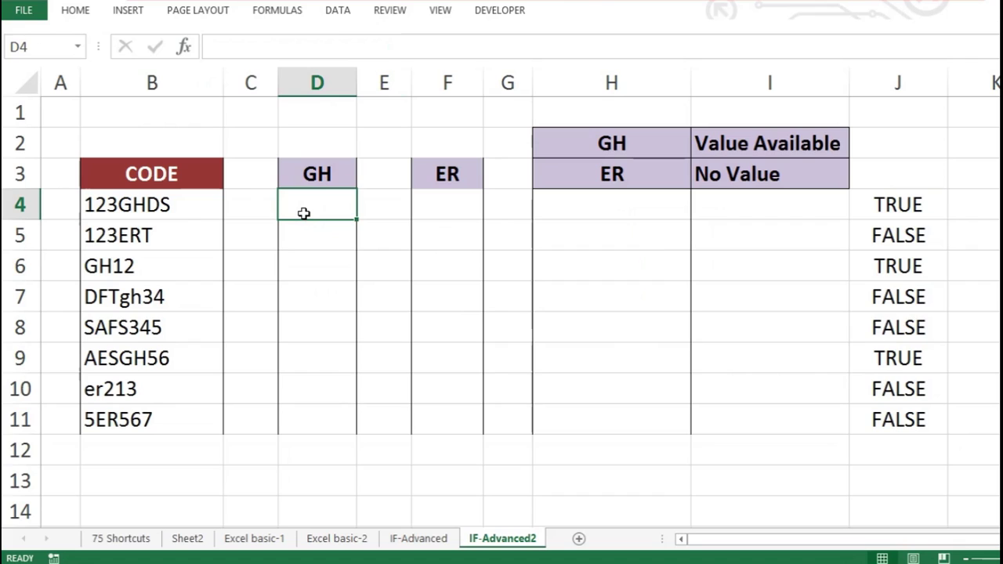
{"action": "double_click", "coordinate": [310, 212]}
{"action": "key", "text": "Return"}
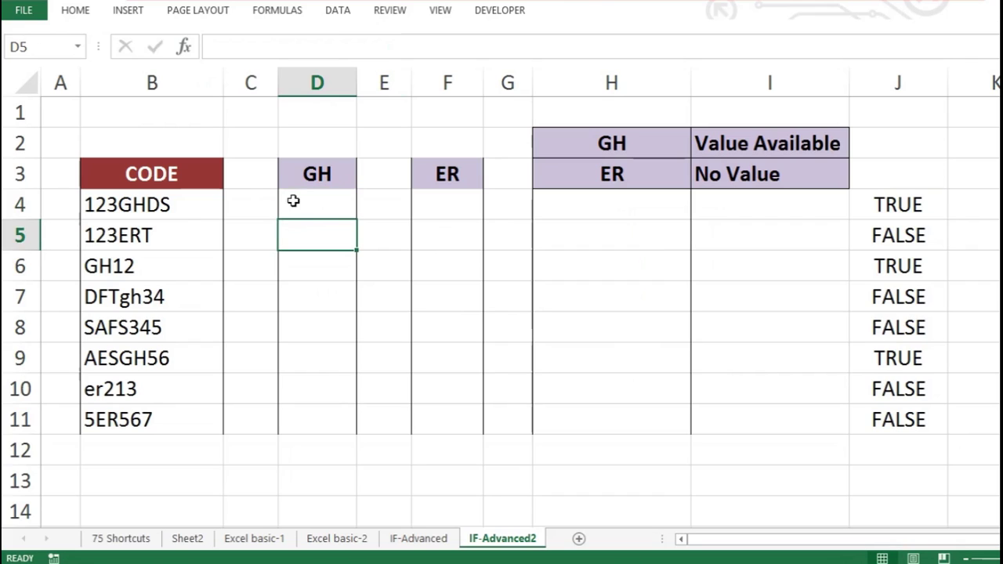
{"action": "left_click", "coordinate": [93, 203]}
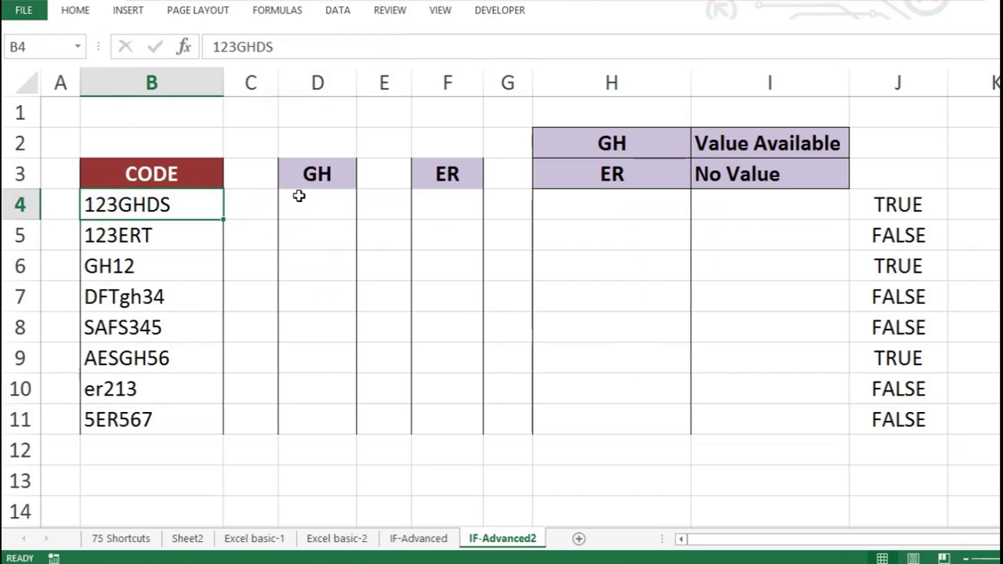
{"action": "double_click", "coordinate": [118, 203]}
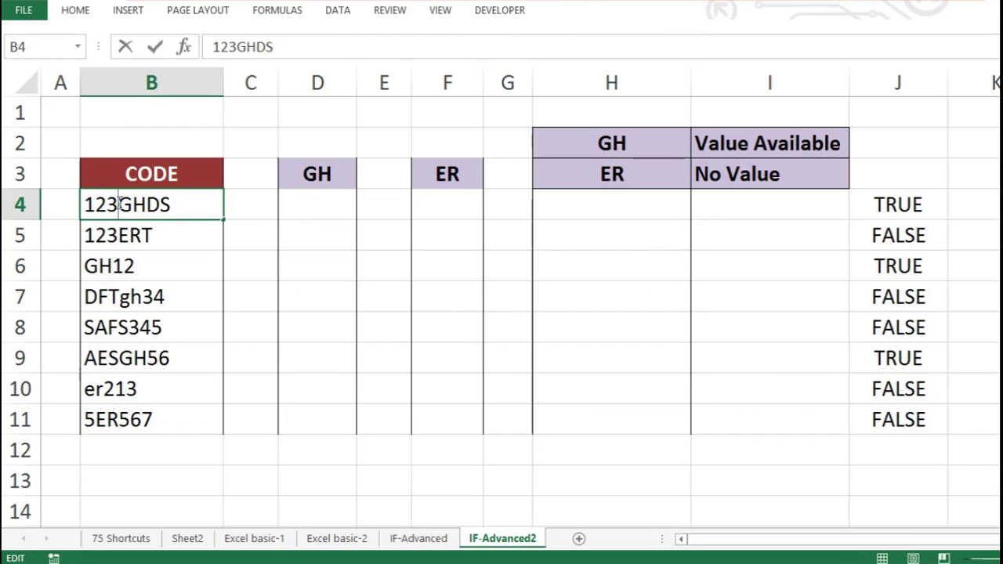
{"action": "key", "text": "Return"}
Start an IF formula in D4 with the wildcard logical test B4="*GH*"
{"action": "left_click", "coordinate": [349, 208]}
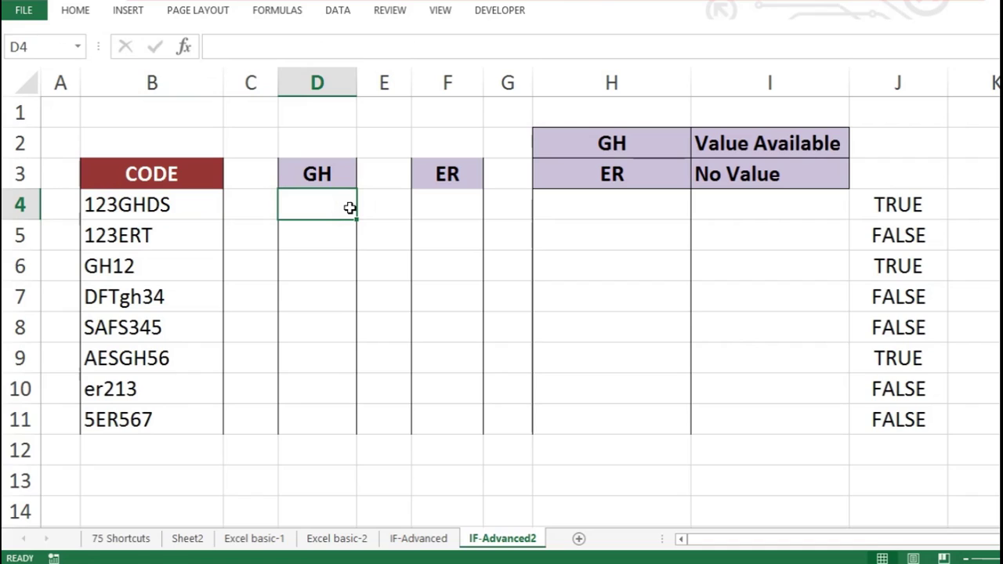
{"action": "type", "text": "="}
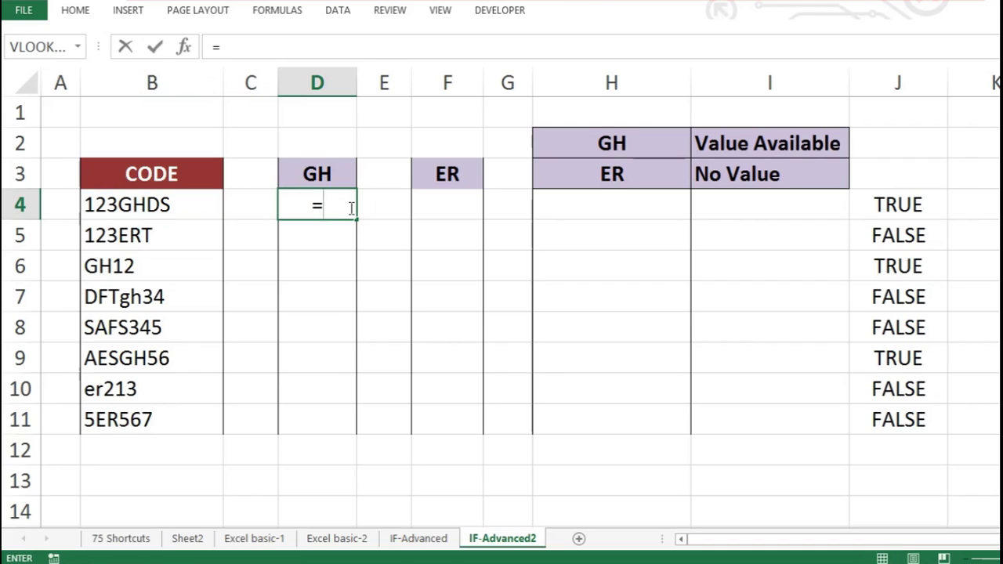
{"action": "type", "text": "if("}
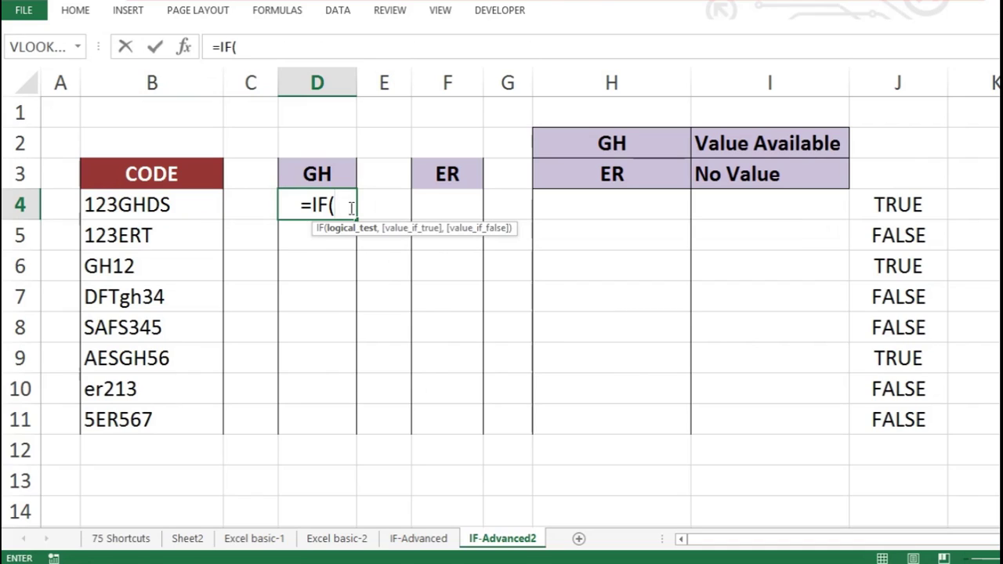
{"action": "left_click", "coordinate": [159, 205]}
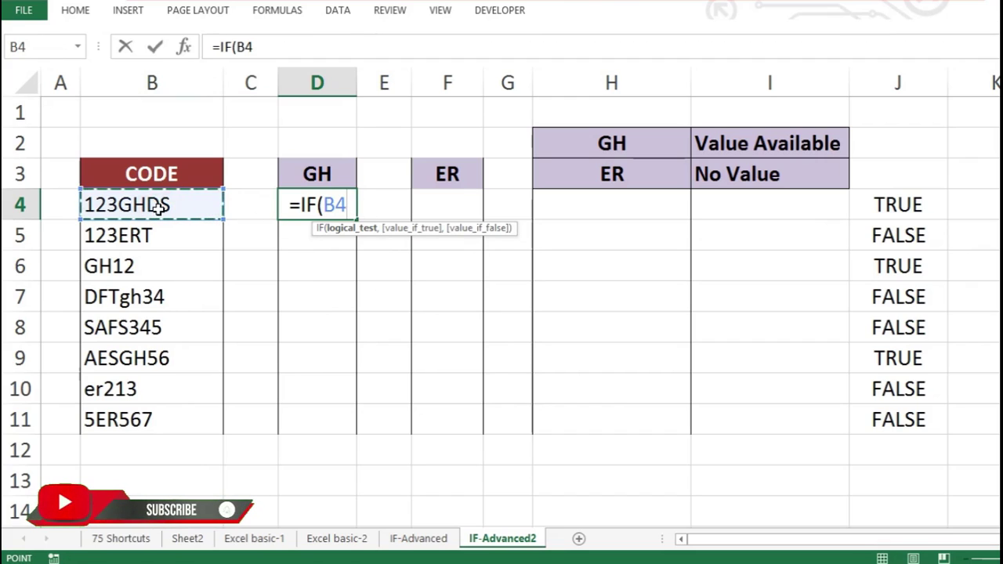
{"action": "type", "text": "="}
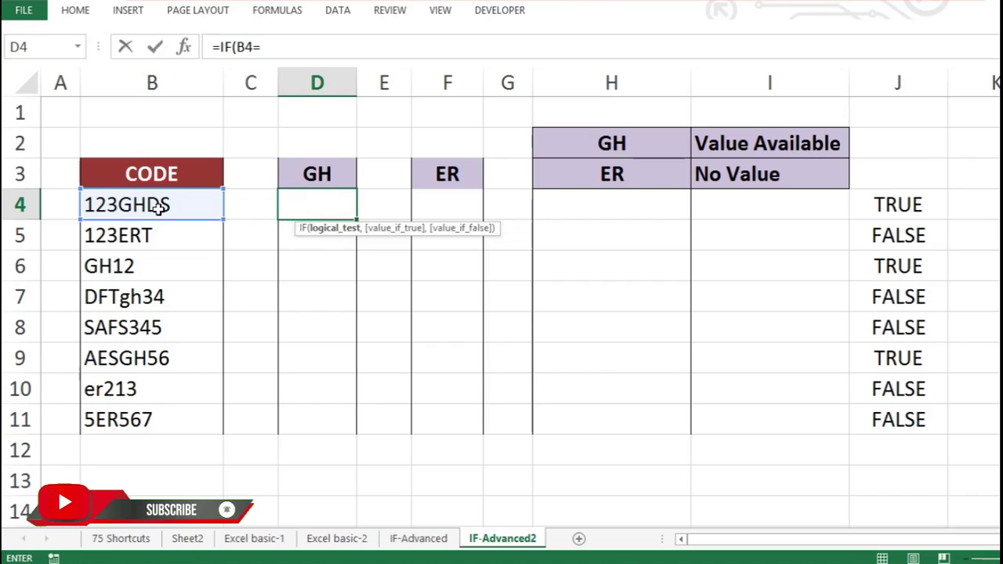
{"action": "type", "text": "\"*"}
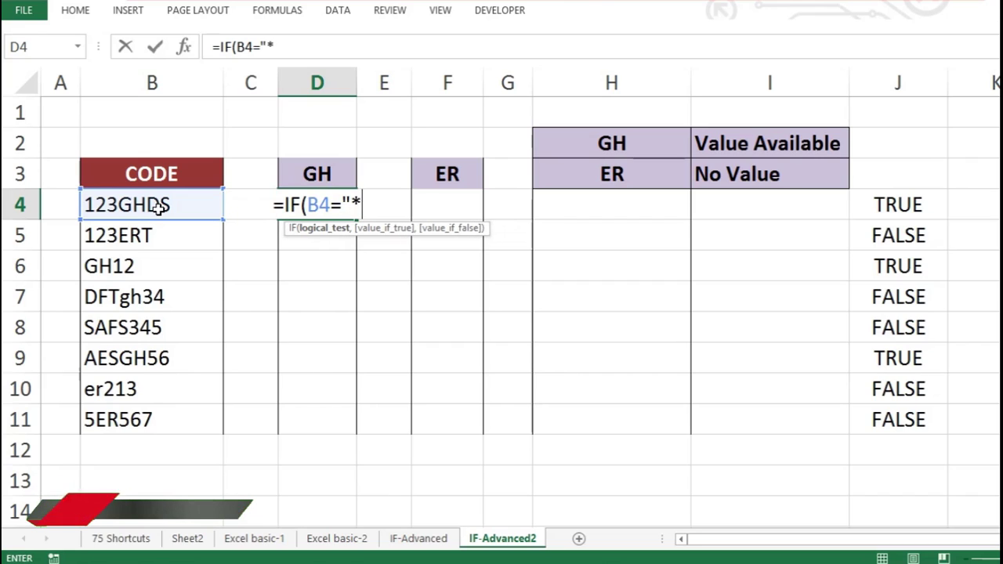
{"action": "type", "text": "GH"}
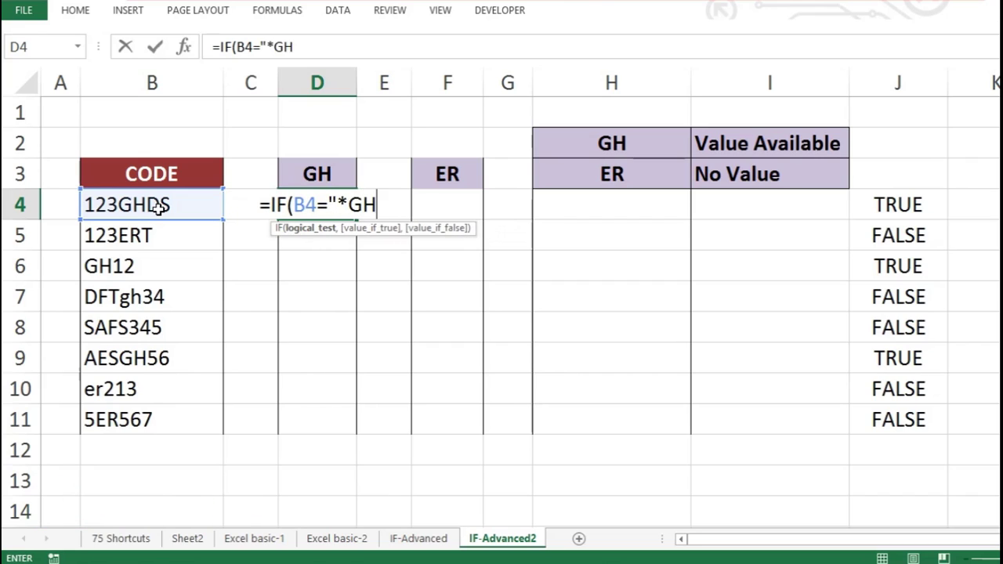
{"action": "type", "text": "*"}
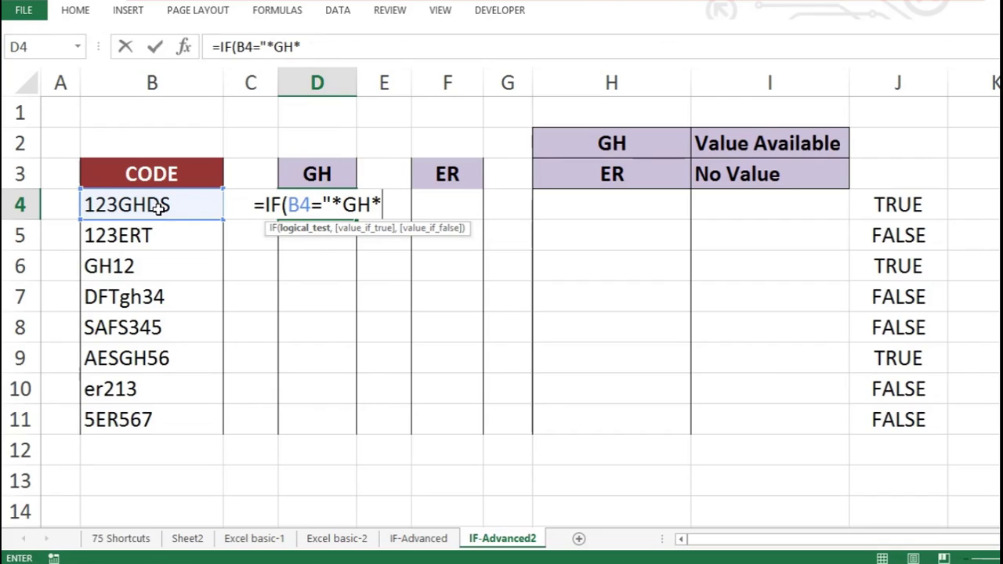
{"action": "type", "text": "\","}
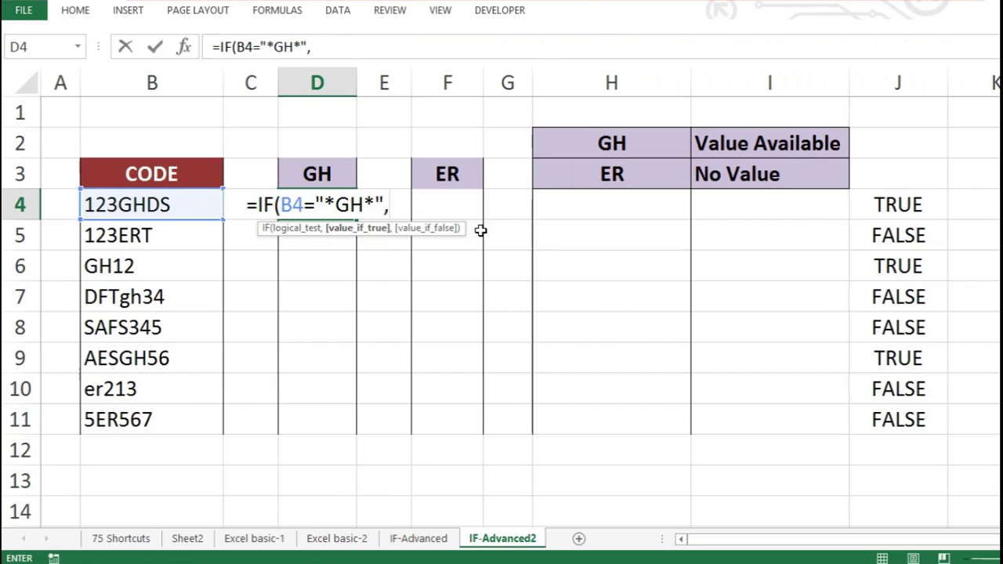
Complete the IF formula in D4 with "GH" as the true value and "" as the false value
{"action": "type", "text": "\""}
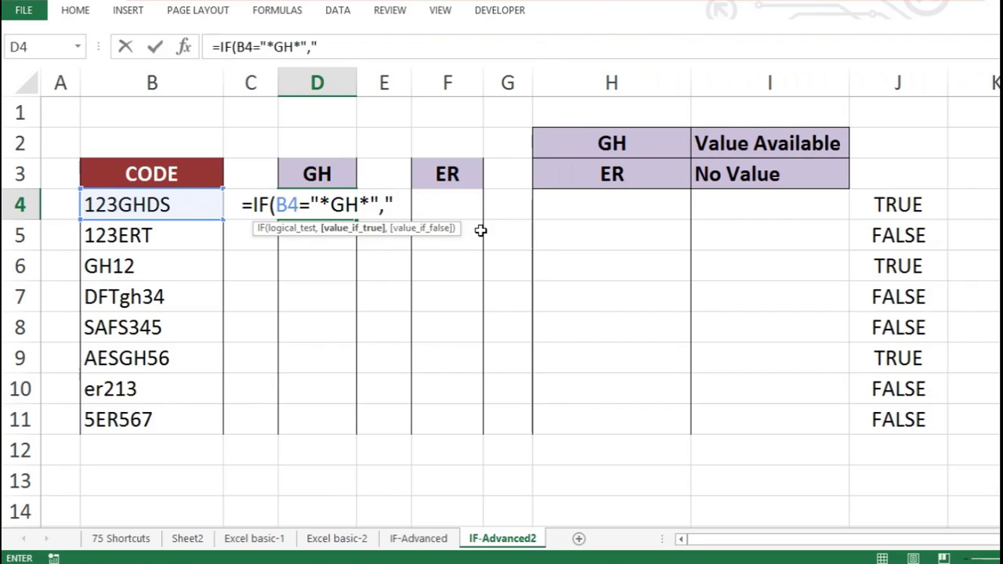
{"action": "key", "text": "BackSpace"}
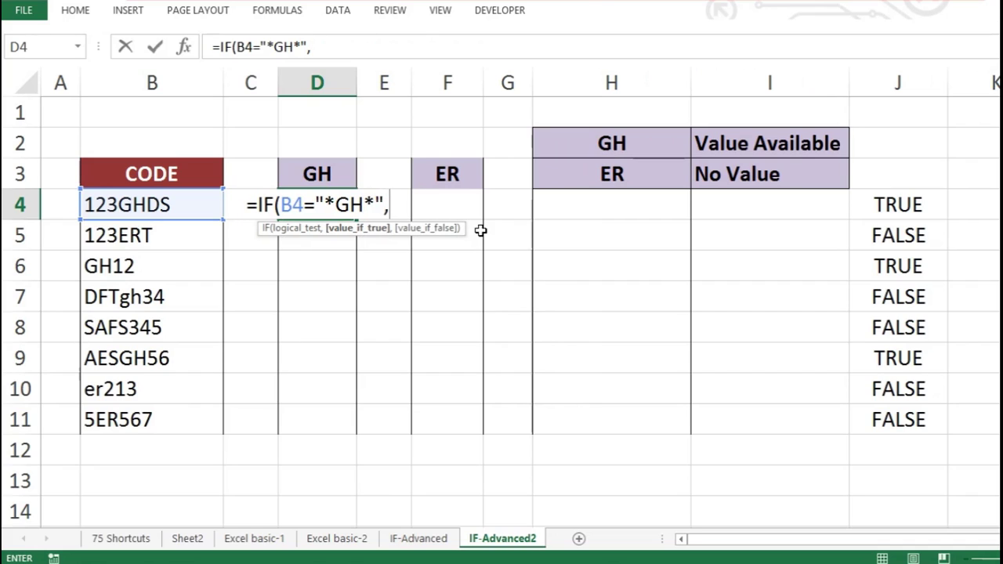
{"action": "type", "text": "\"GH\""}
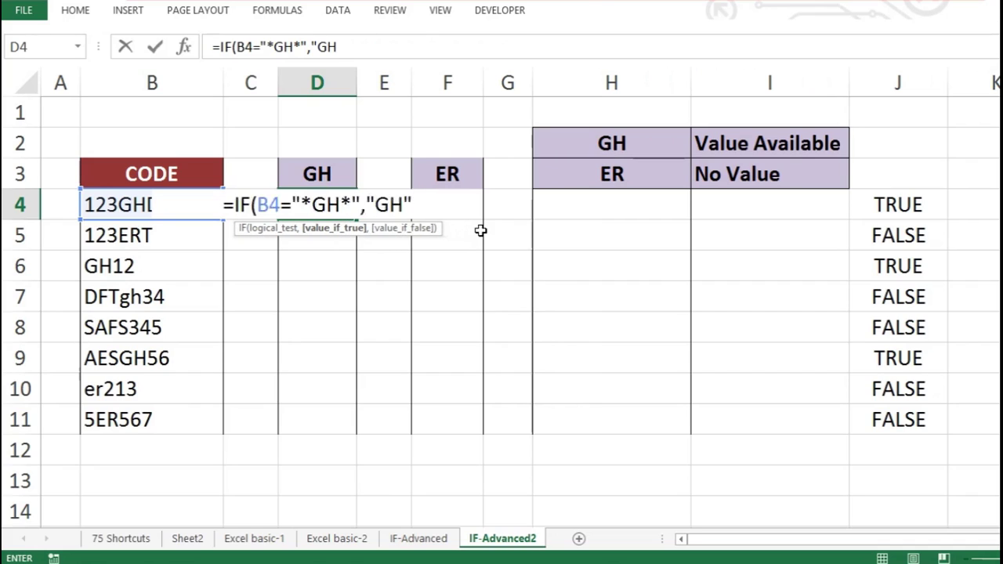
{"action": "type", "text": ",\""}
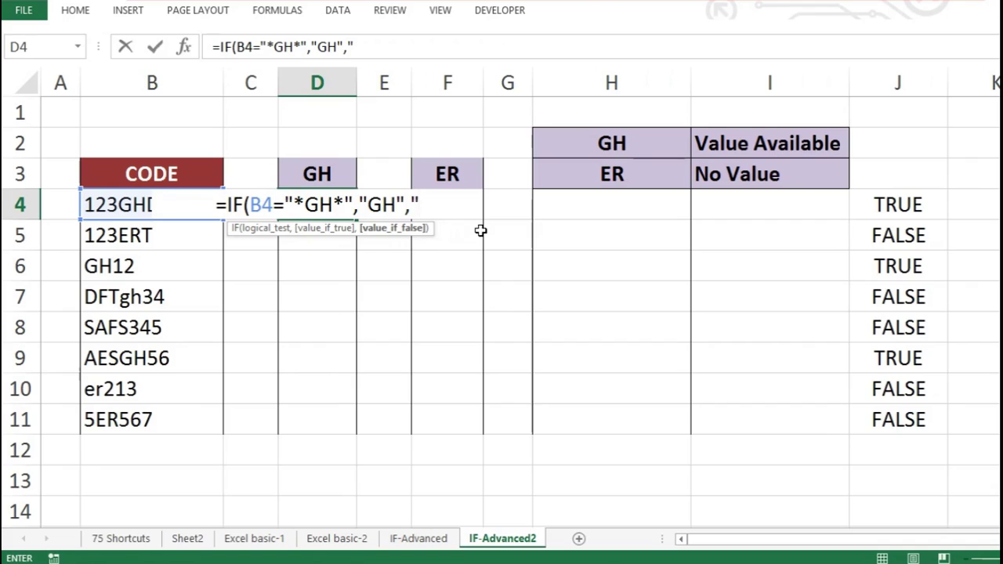
{"action": "type", "text": "\""}
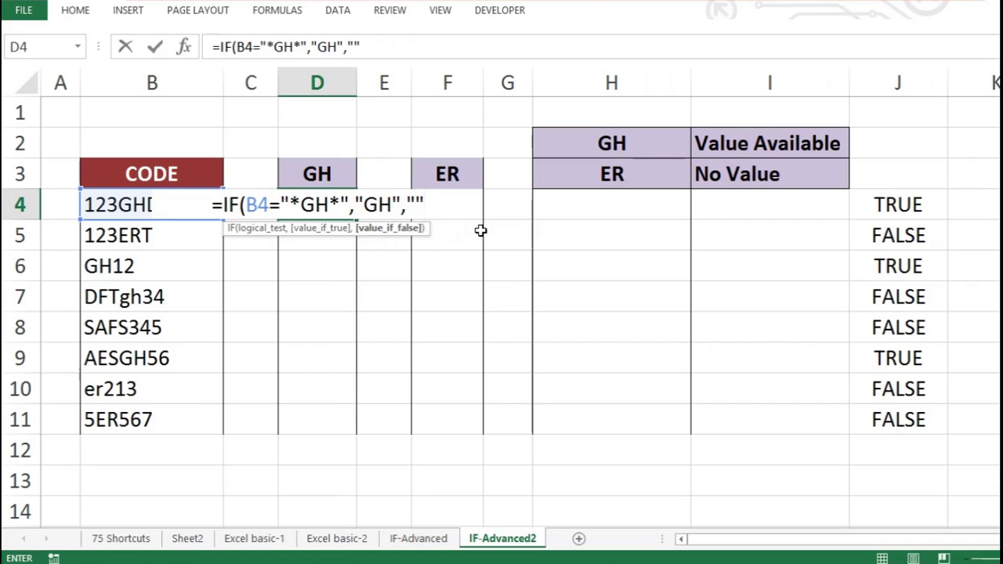
{"action": "type", "text": ")"}
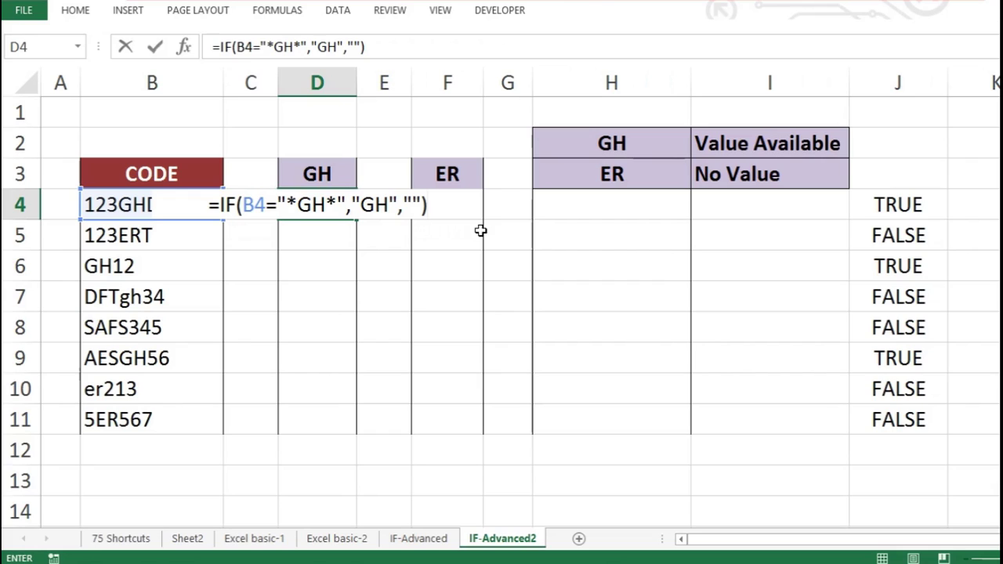
{"action": "key", "text": "Return"}
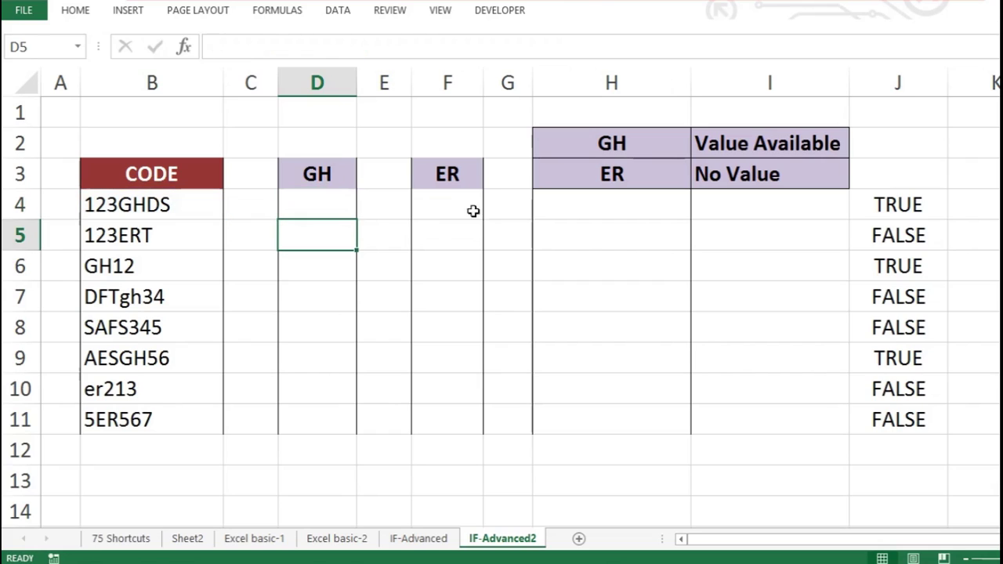
Examine the wildcard IF formula in D4 against the code in B4
{"action": "double_click", "coordinate": [329, 202]}
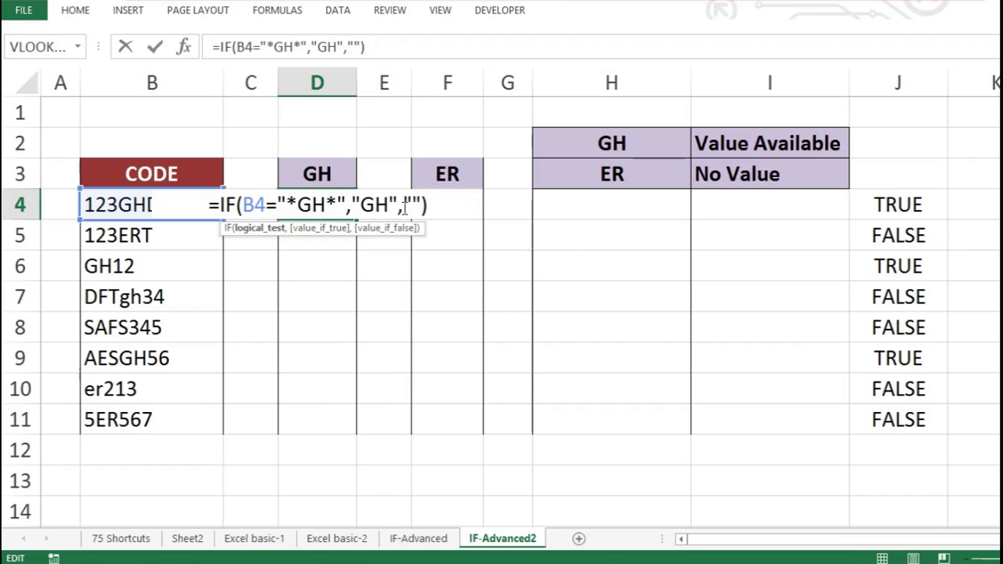
{"action": "key", "text": "Return"}
{"action": "key", "text": "Return"}
{"action": "left_click", "coordinate": [147, 204]}
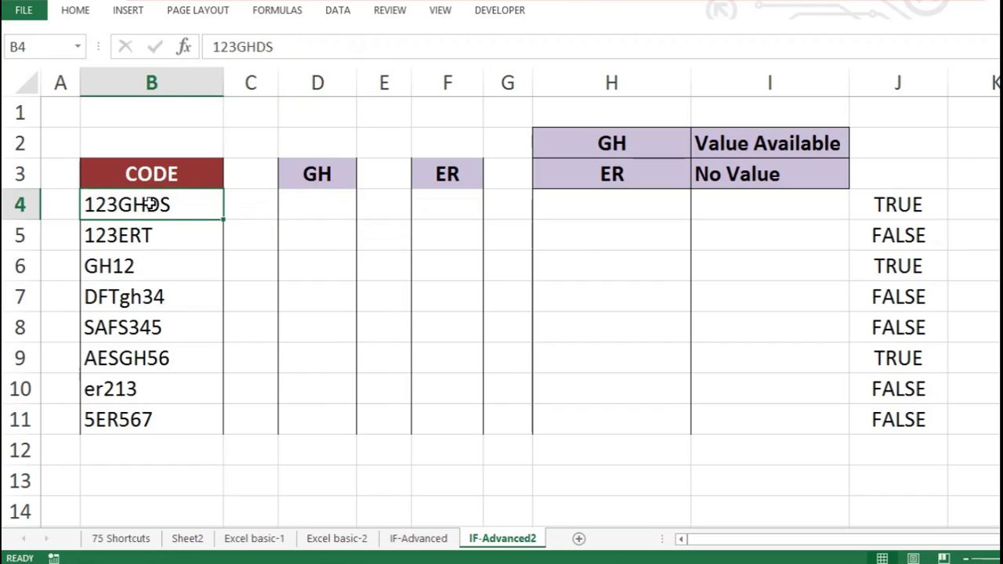
{"action": "double_click", "coordinate": [293, 201]}
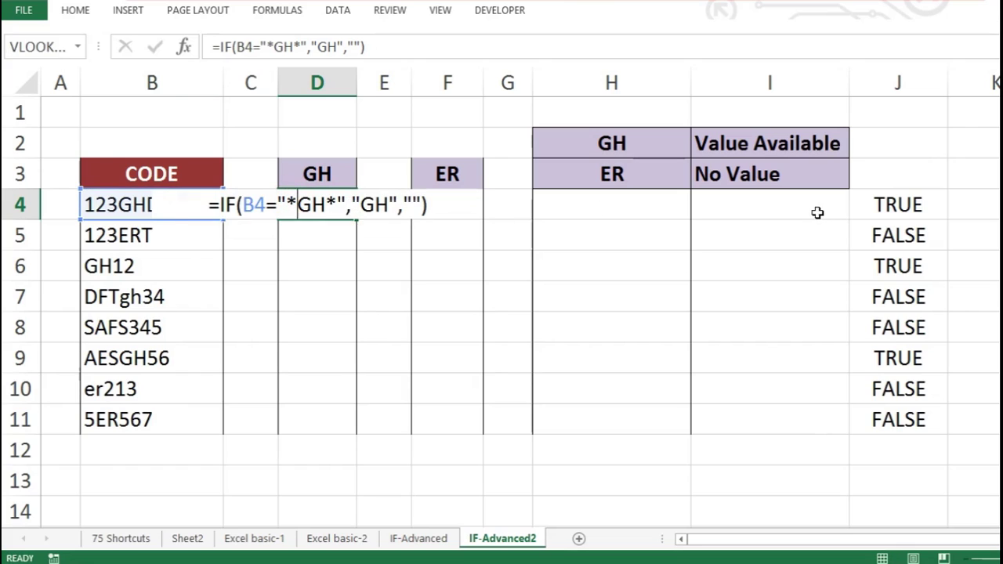
{"action": "key", "text": "Return"}
Copy the formula =ISNUMBER(FIND("GH",B4)) from J4, leaving the cell's content as it is
{"action": "double_click", "coordinate": [909, 206]}
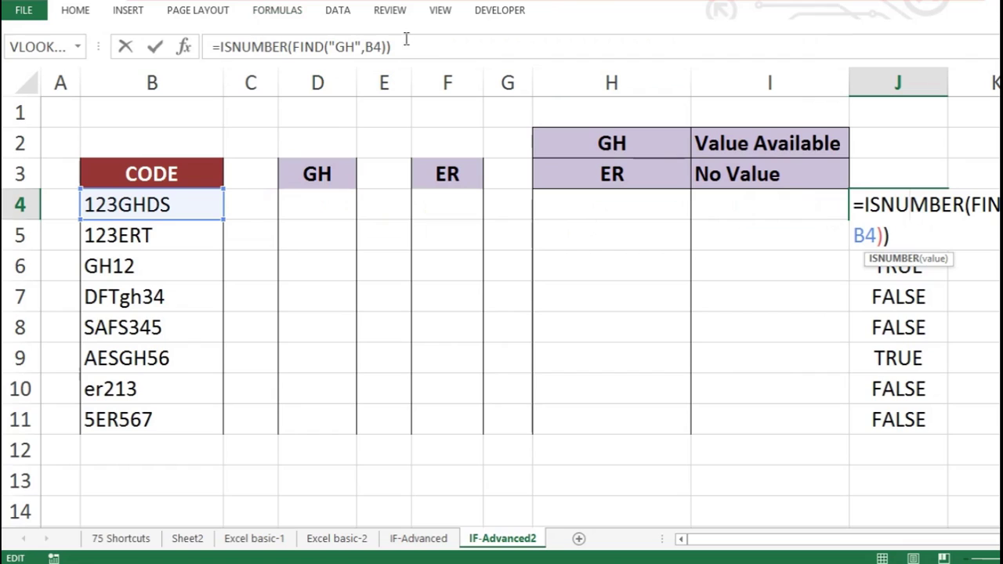
{"action": "left_click_drag", "start_coordinate": [392, 45], "coordinate": [211, 45]}
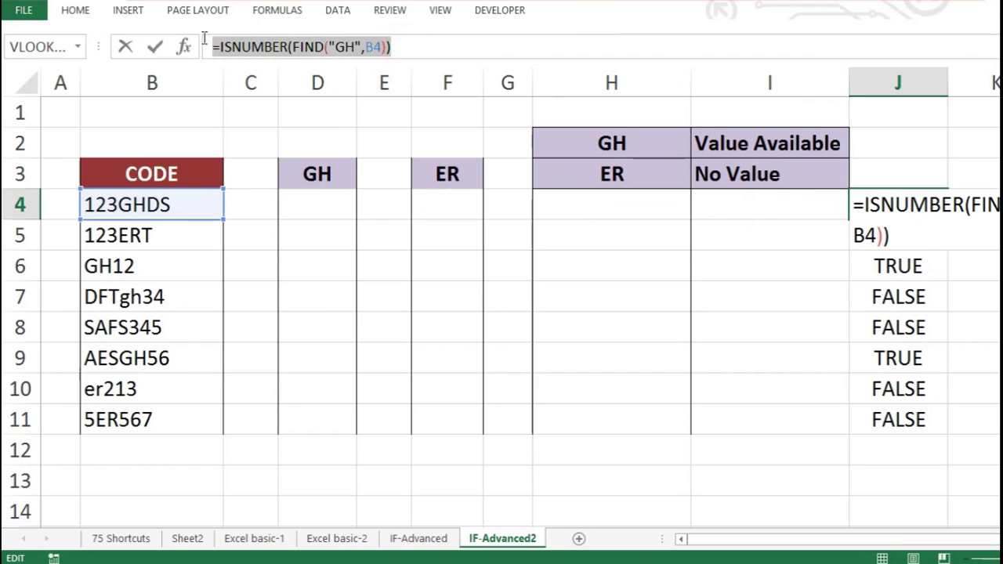
{"action": "right_click", "coordinate": [347, 51]}
{"action": "left_click", "coordinate": [384, 81]}
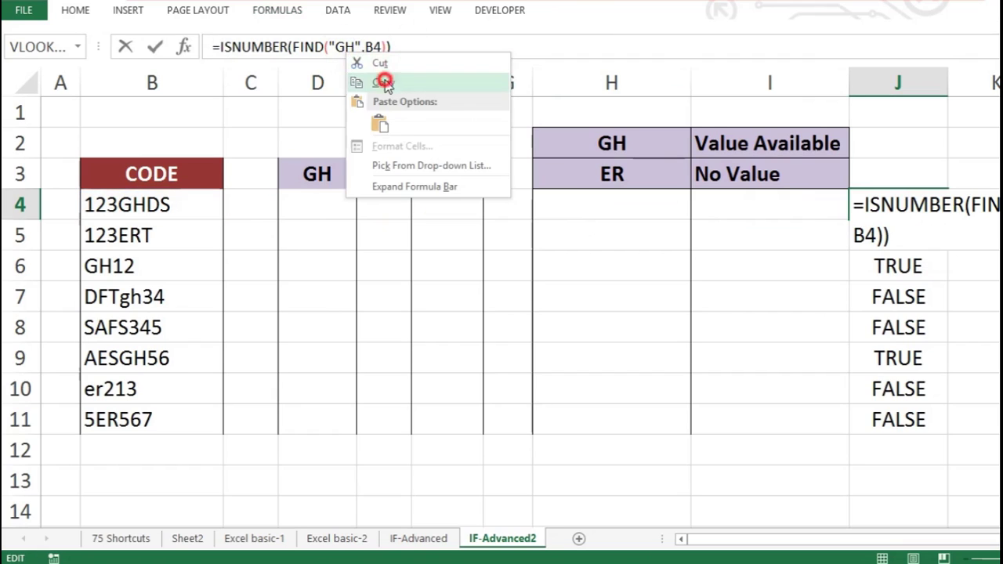
{"action": "key", "text": "Escape"}
Replace the logical test of the IF formula in D4 with the copied ISNUMBER(FIND("GH",B4))
{"action": "double_click", "coordinate": [311, 205]}
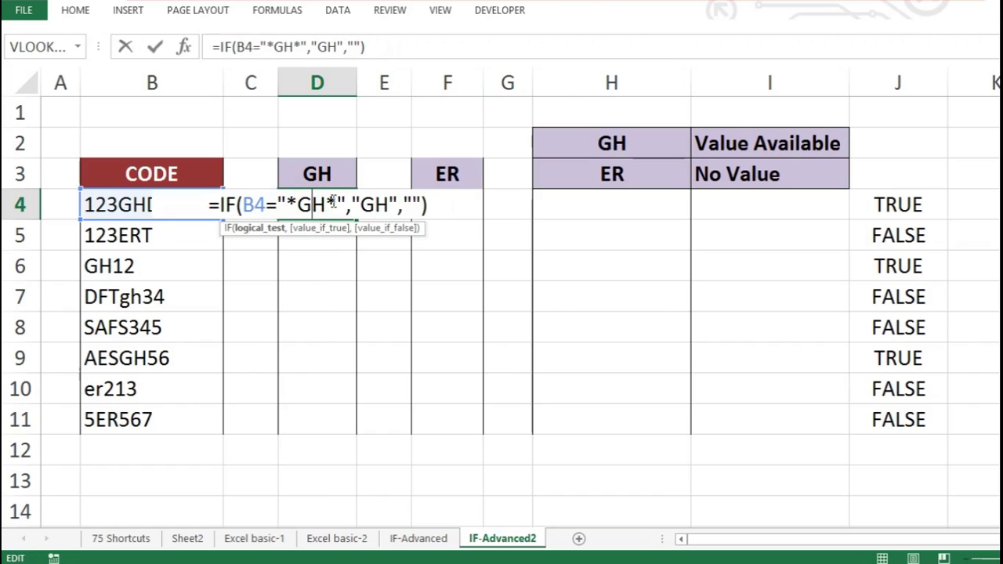
{"action": "key", "text": "Delete"}
{"action": "key", "text": "Delete"}
{"action": "key", "text": "BackSpace"}
{"action": "key", "text": "BackSpace"}
{"action": "key", "text": "BackSpace"}
{"action": "key", "text": "BackSpace"}
{"action": "key", "text": "BackSpace"}
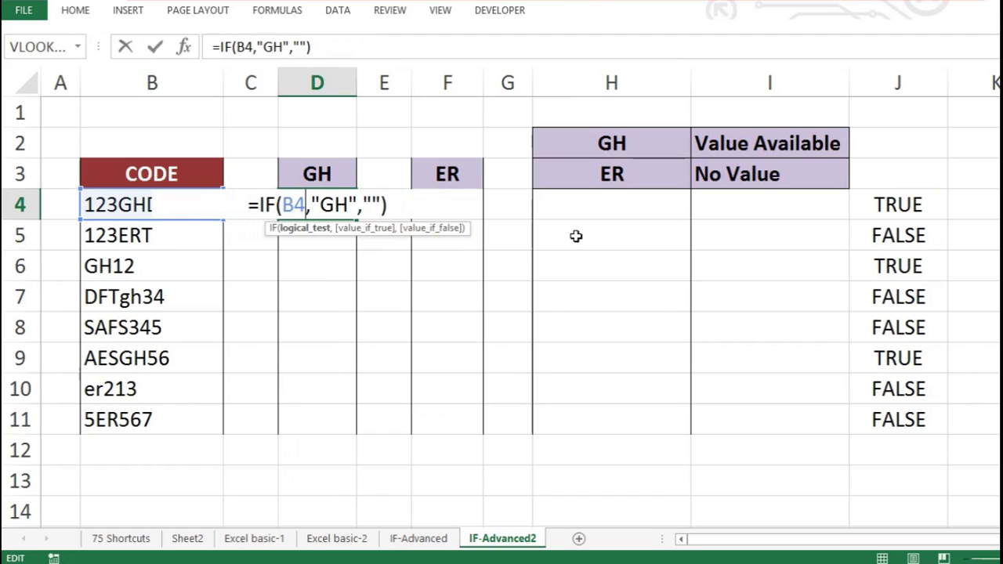
{"action": "key", "text": "BackSpace"}
{"action": "key", "text": "BackSpace"}
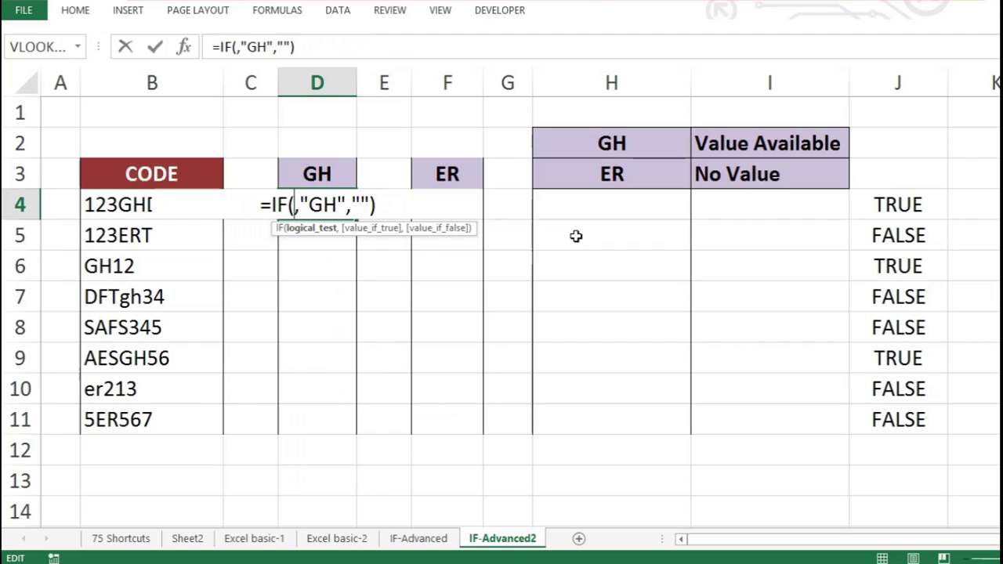
{"action": "key", "text": "ctrl+v"}
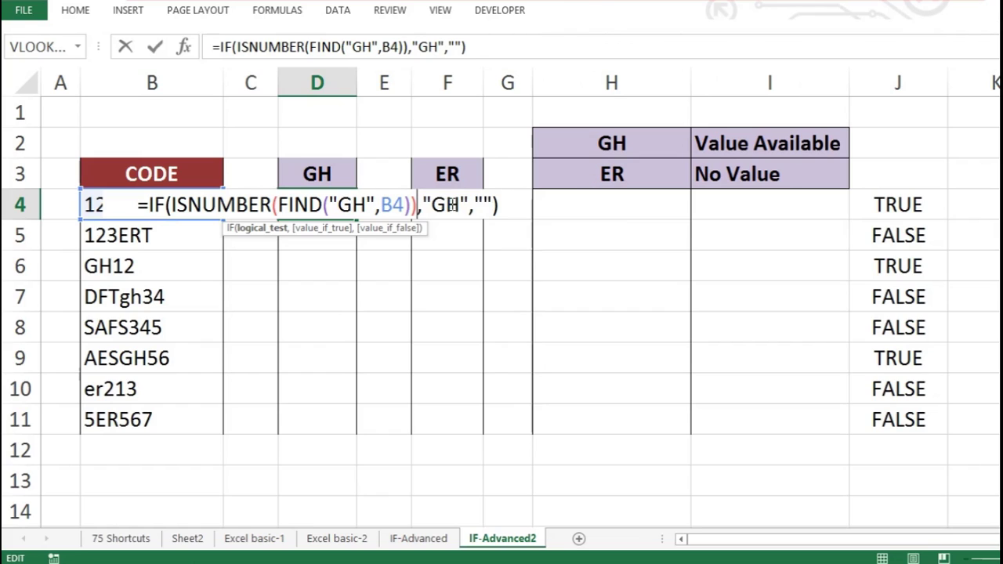
{"action": "key", "text": "Return"}
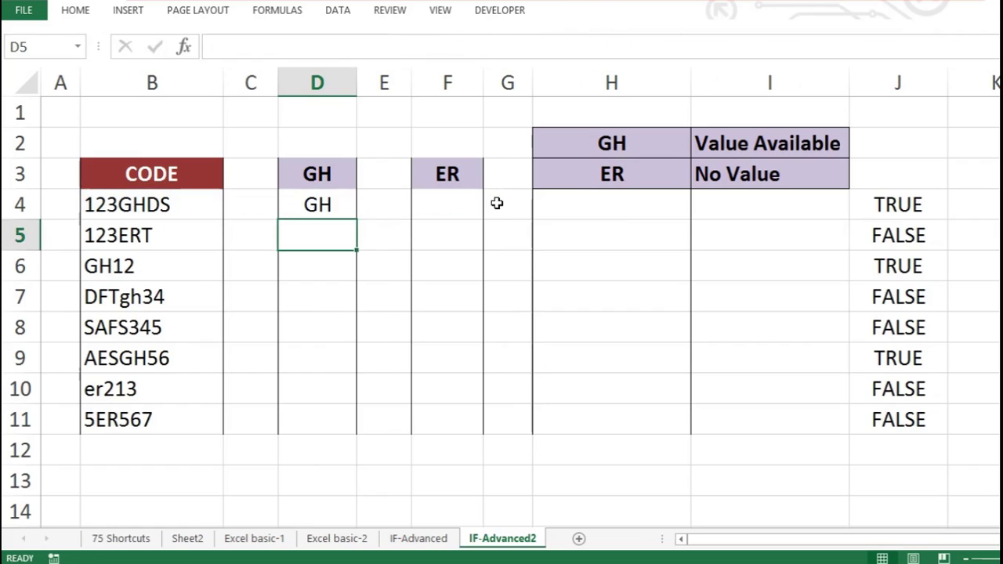
Fill the IF formula from D4 down to D11
{"action": "left_click", "coordinate": [307, 200]}
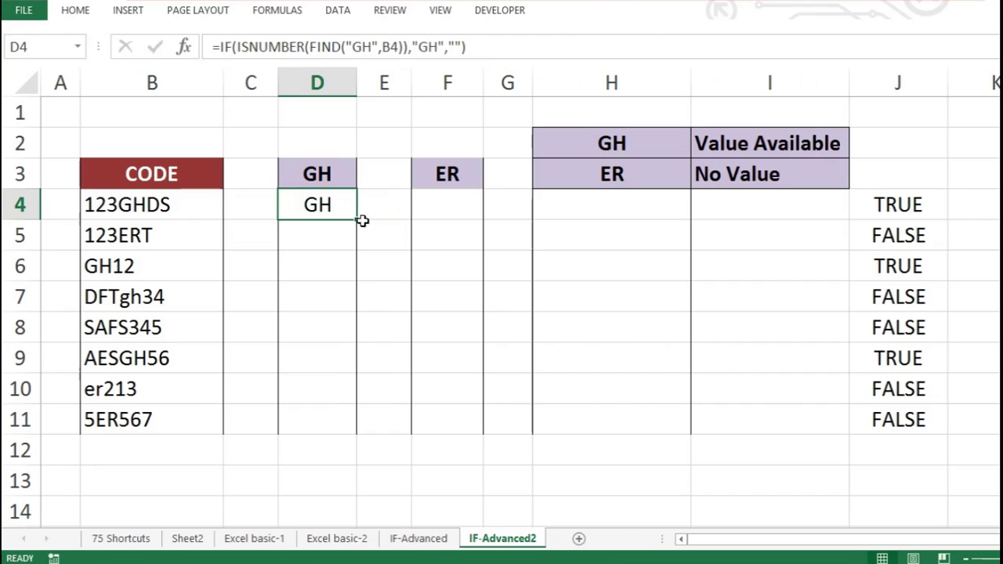
{"action": "left_click_drag", "start_coordinate": [359, 221], "coordinate": [282, 423]}
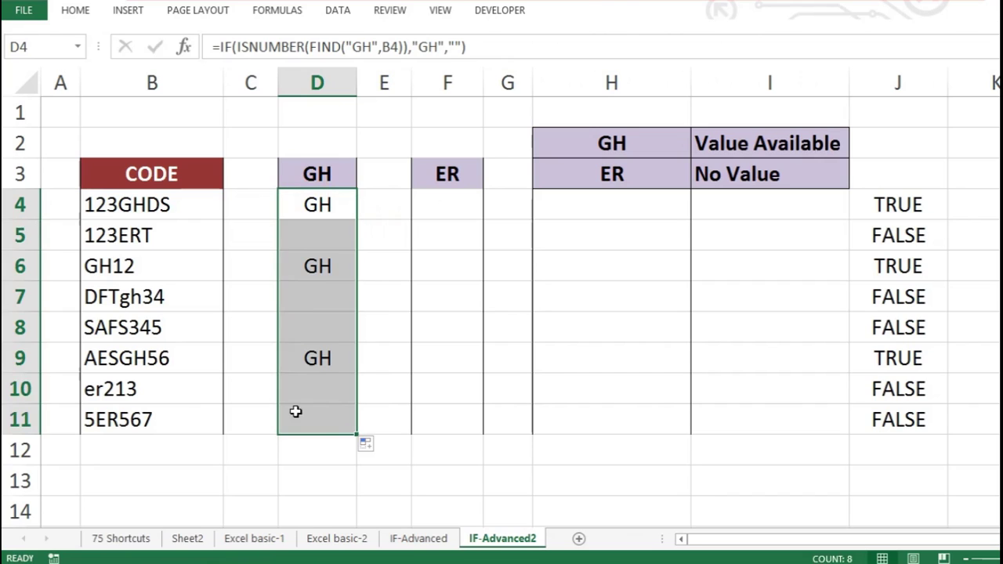
{"action": "left_click", "coordinate": [322, 297]}
Compare the GH column results in D4 and D5 with the test results in J4 and J5
{"action": "left_click", "coordinate": [166, 204]}
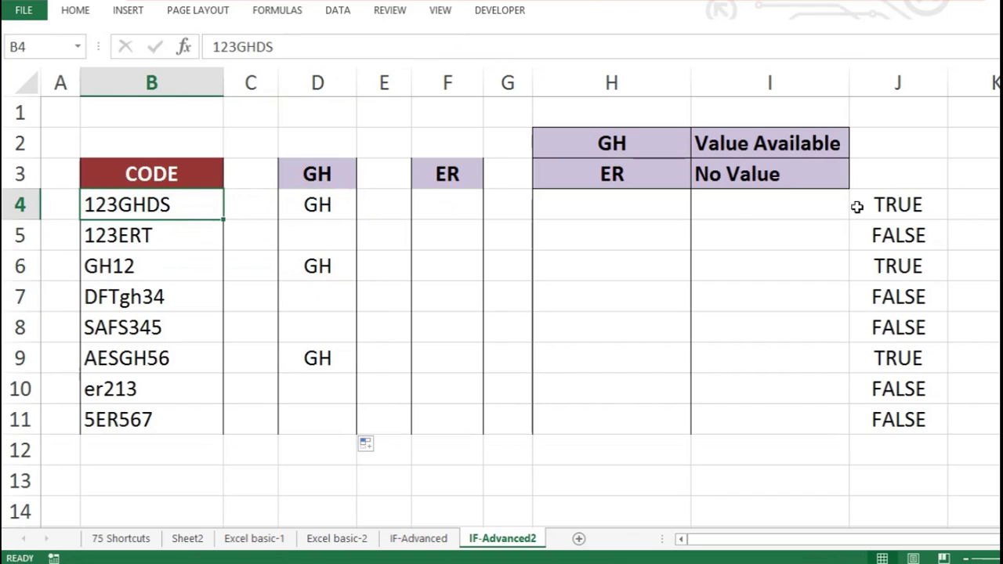
{"action": "left_click", "coordinate": [891, 206]}
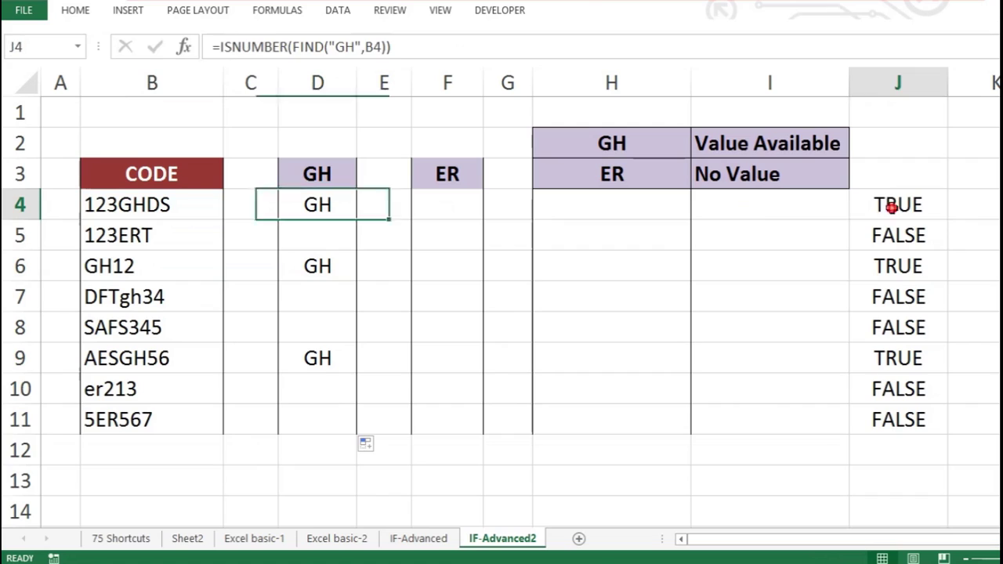
{"action": "left_click", "coordinate": [321, 202]}
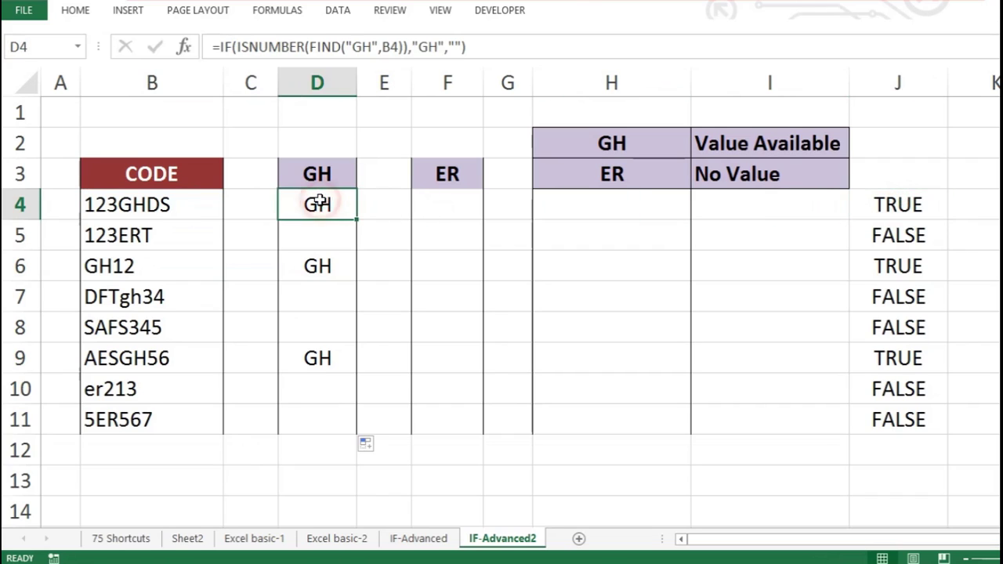
{"action": "left_click", "coordinate": [891, 229]}
{"action": "left_click", "coordinate": [312, 229]}
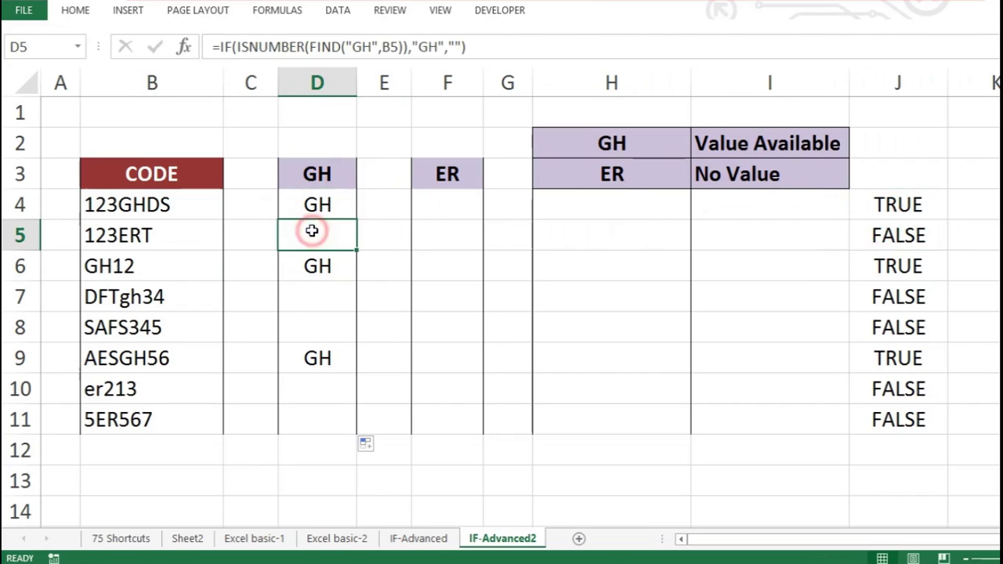
Copy the full formula text from D4 into F4 under the ER header, keeping the B4 reference
{"action": "left_click", "coordinate": [443, 210]}
{"action": "left_click", "coordinate": [321, 206]}
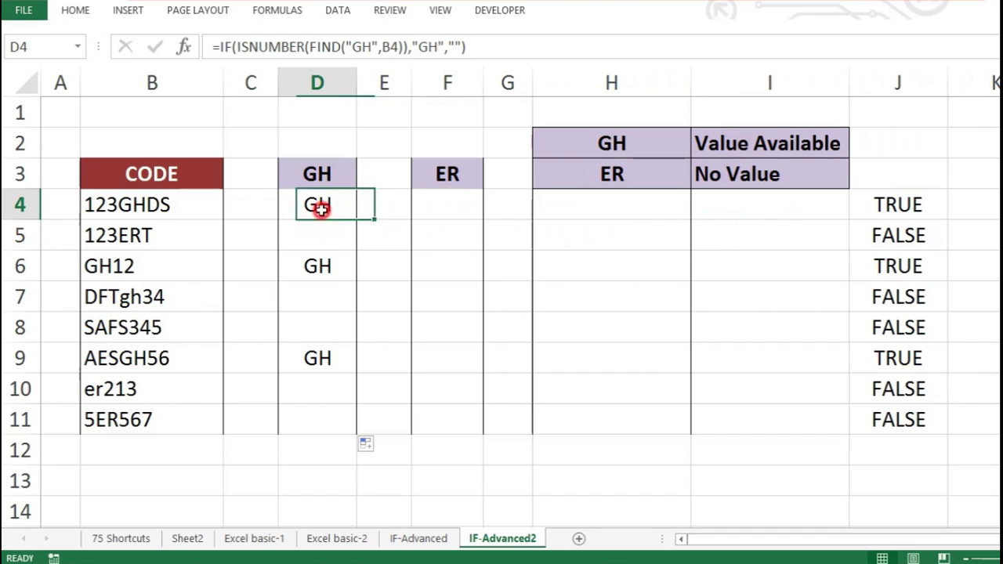
{"action": "left_click", "coordinate": [495, 49]}
{"action": "key", "text": "ctrl+a"}
{"action": "key", "text": "ctrl+c"}
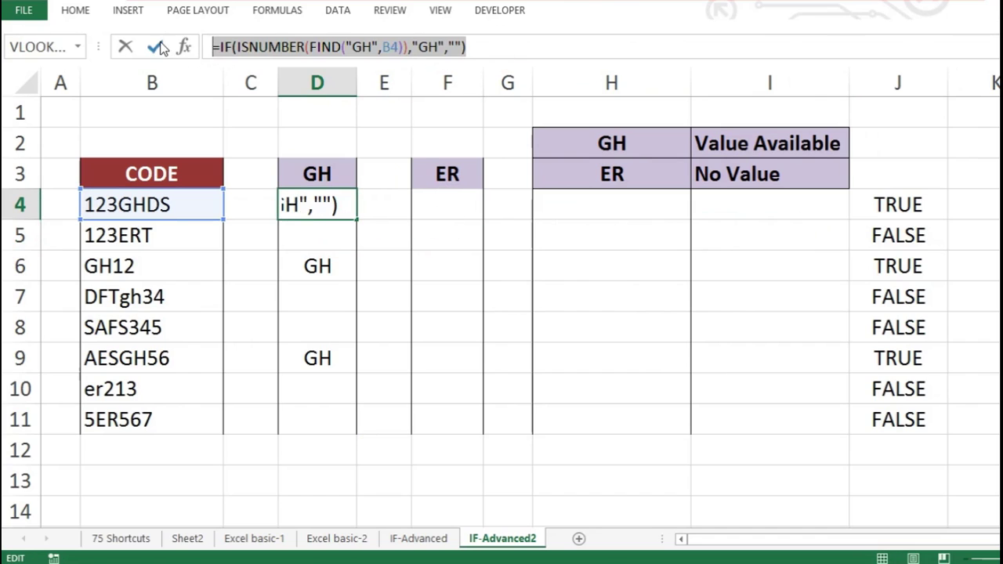
{"action": "key", "text": "Escape"}
{"action": "double_click", "coordinate": [441, 208]}
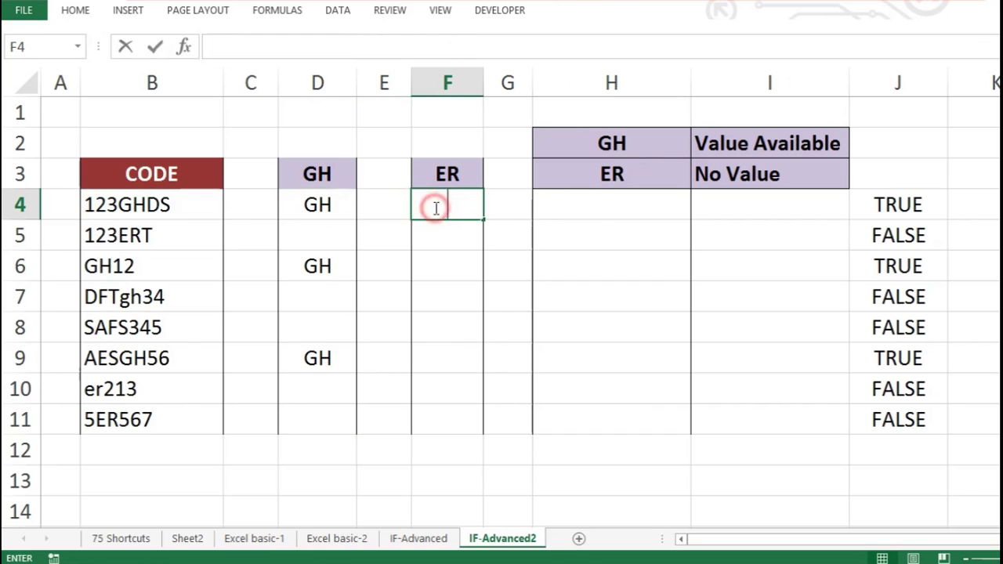
{"action": "key", "text": "ctrl+v"}
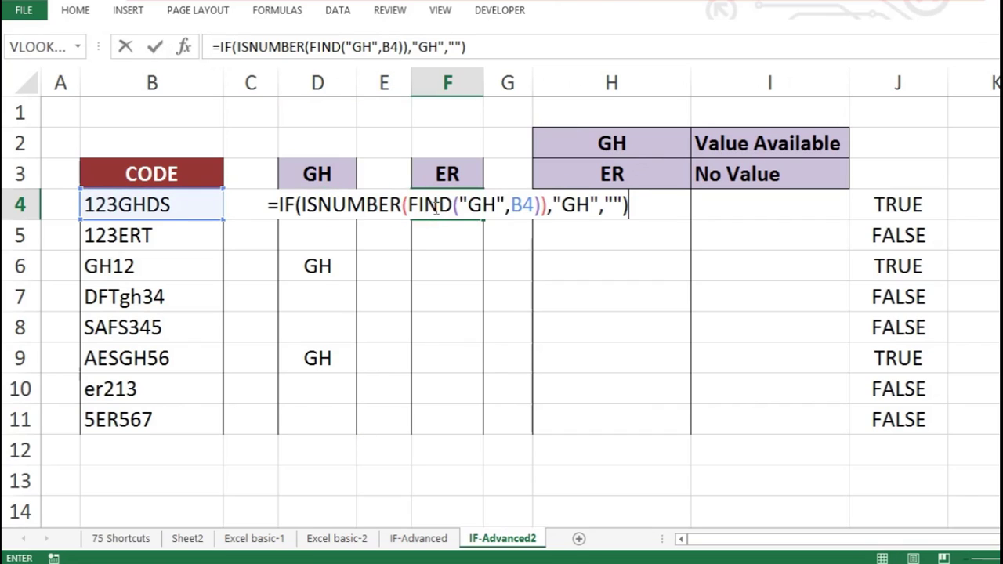
Change both the search text and the true value in the F4 formula to "ER"
{"action": "left_click", "coordinate": [495, 200]}
{"action": "key", "text": "BackSpace"}
{"action": "key", "text": "BackSpace"}
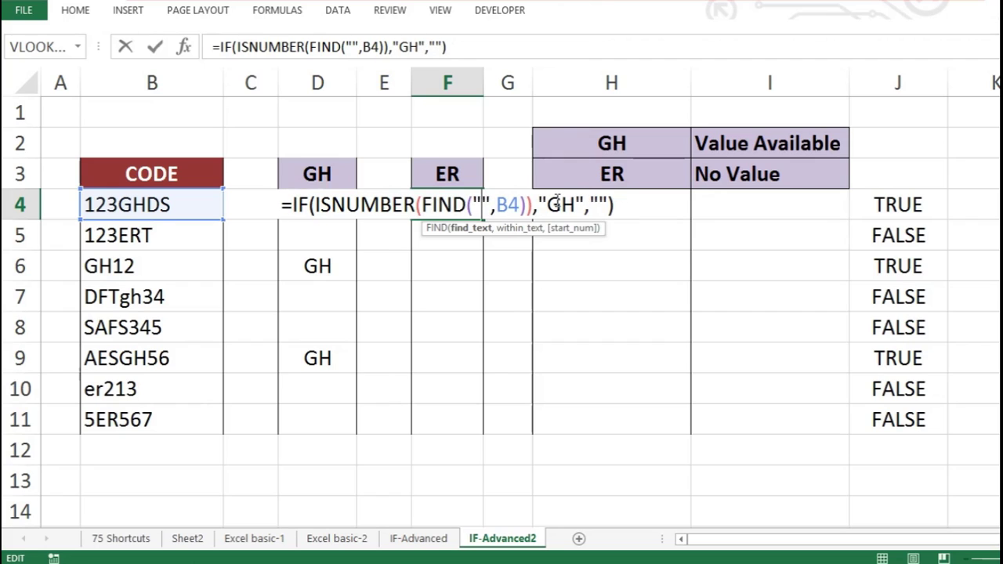
{"action": "type", "text": "ER"}
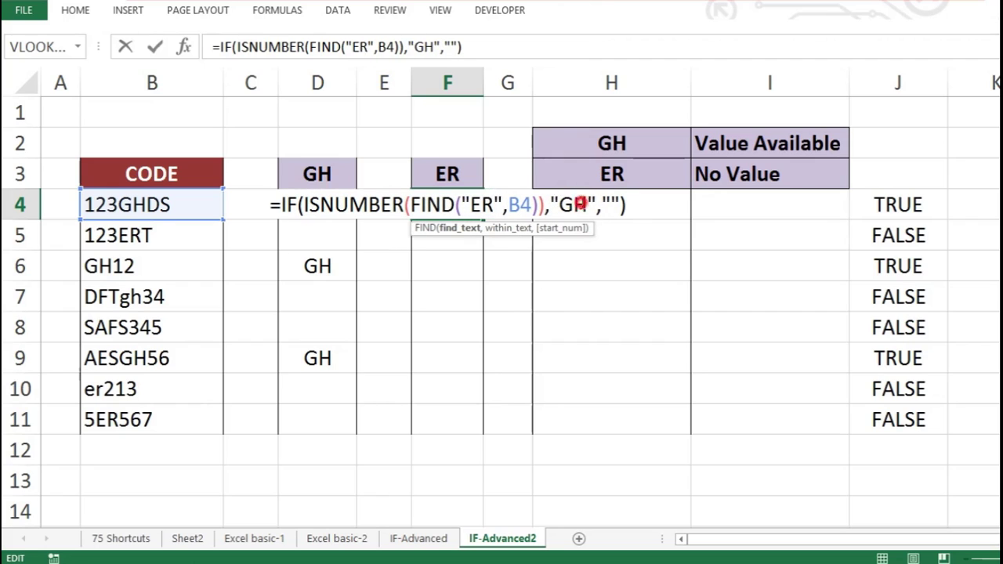
{"action": "left_click", "coordinate": [580, 202]}
{"action": "key", "text": "BackSpace"}
{"action": "key", "text": "BackSpace"}
{"action": "type", "text": "ER"}
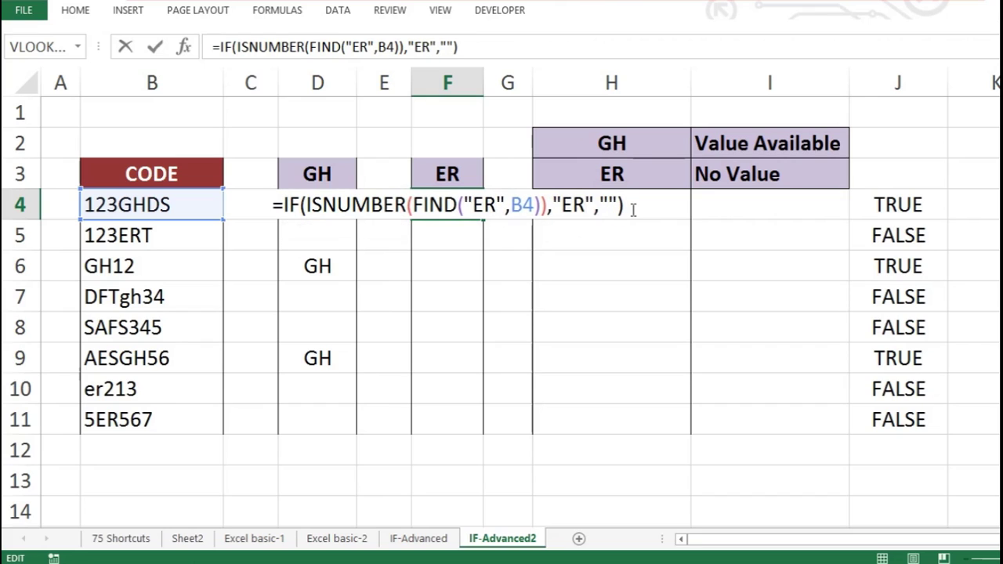
{"action": "key", "text": "Return"}
Fill the ER formula from F4 down to F11
{"action": "left_click", "coordinate": [443, 203]}
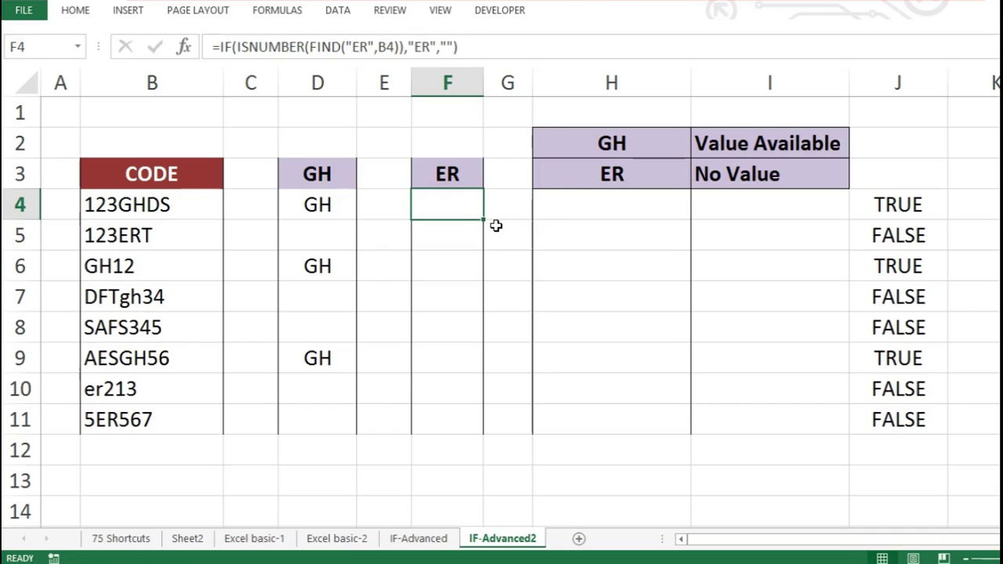
{"action": "left_click", "coordinate": [485, 222]}
{"action": "left_click", "coordinate": [469, 208]}
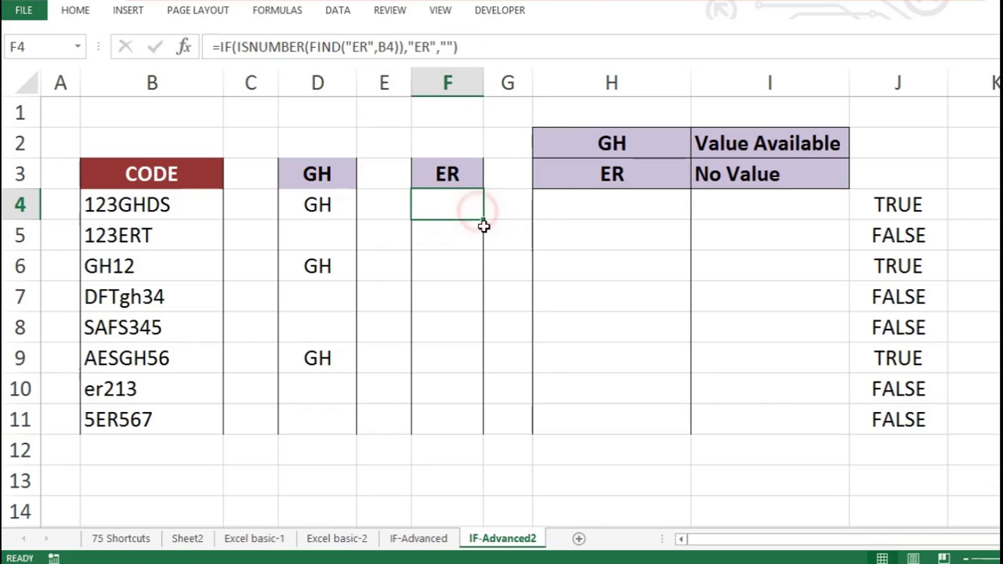
{"action": "left_click_drag", "start_coordinate": [483, 220], "coordinate": [400, 420]}
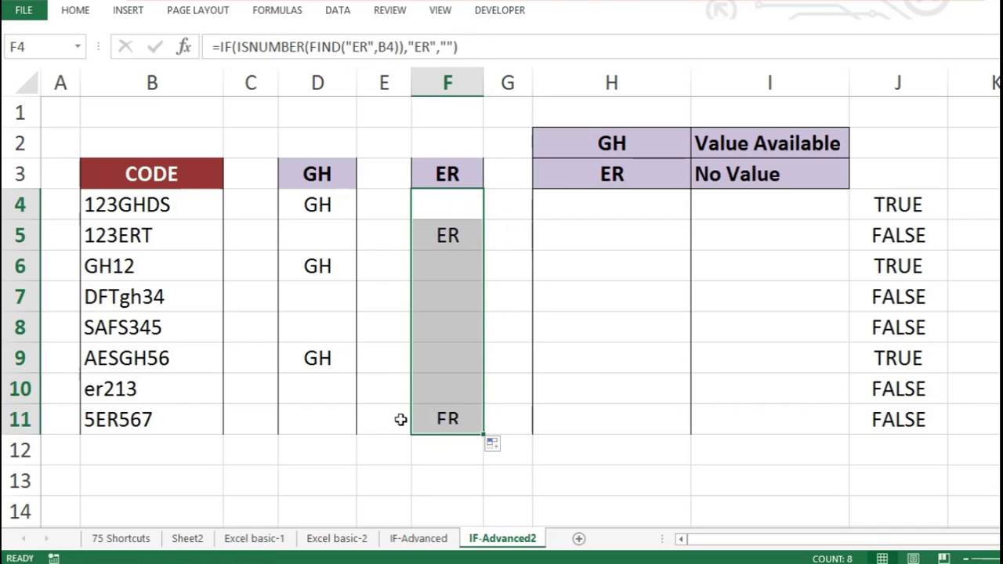
{"action": "left_click", "coordinate": [400, 420]}
Check the ER column results in F4, F5 and F10 against the lowercase code in B10
{"action": "left_click", "coordinate": [432, 399]}
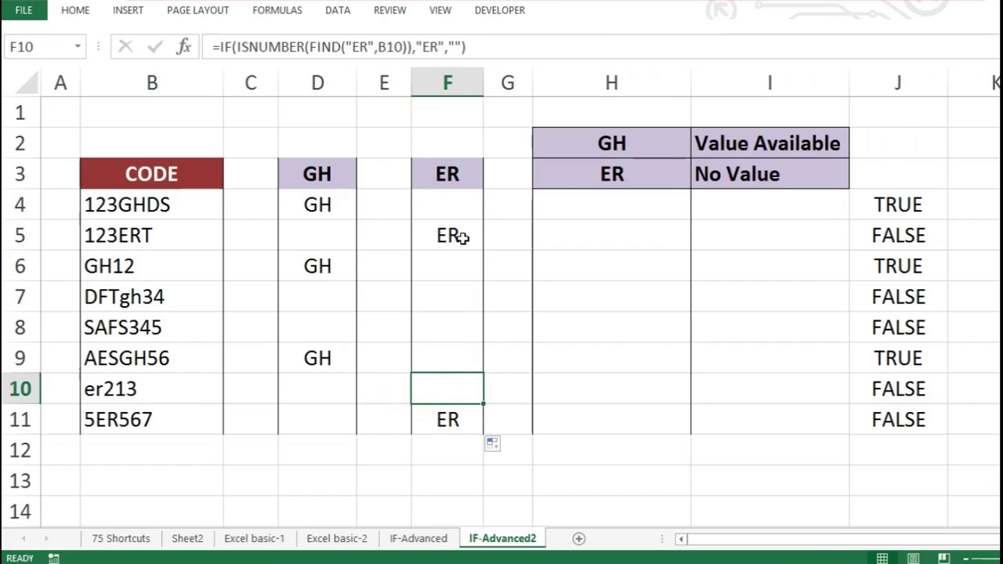
{"action": "left_click", "coordinate": [454, 235]}
{"action": "left_click", "coordinate": [454, 197]}
{"action": "left_click", "coordinate": [456, 235]}
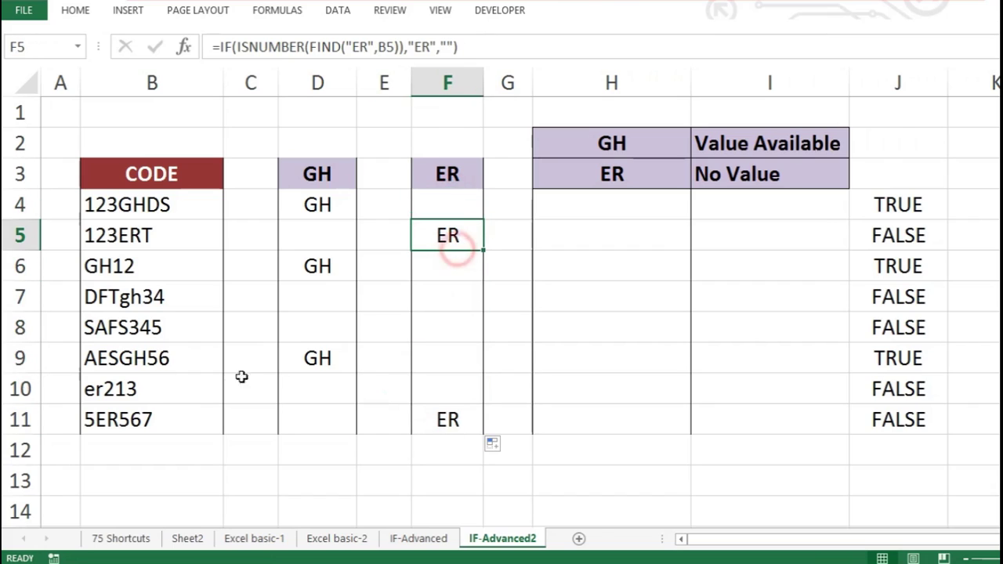
{"action": "left_click", "coordinate": [116, 388]}
Replace FIND with the case-insensitive SEARCH function in the F4 formula
{"action": "left_click", "coordinate": [448, 197]}
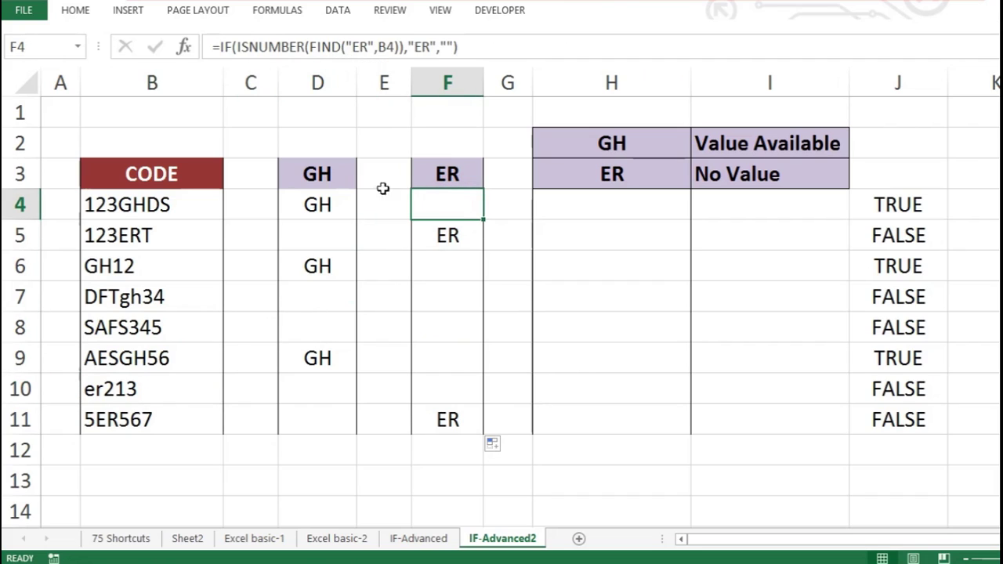
{"action": "double_click", "coordinate": [432, 195]}
{"action": "left_click", "coordinate": [453, 203]}
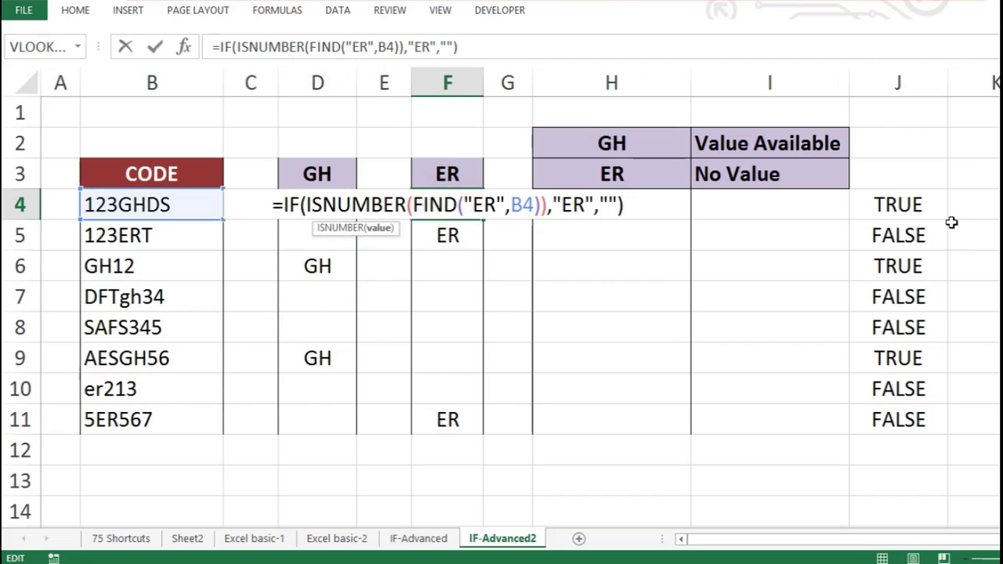
{"action": "key", "text": "BackSpace"}
{"action": "key", "text": "BackSpace"}
{"action": "key", "text": "BackSpace"}
{"action": "key", "text": "BackSpace"}
{"action": "type", "text": "sear"}
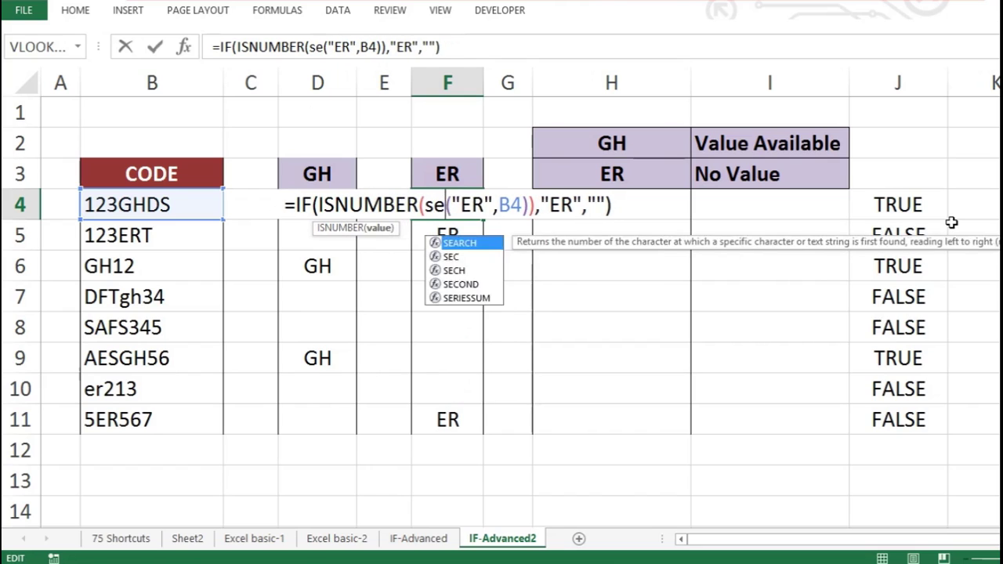
{"action": "type", "text": "ch"}
{"action": "key", "text": "Tab"}
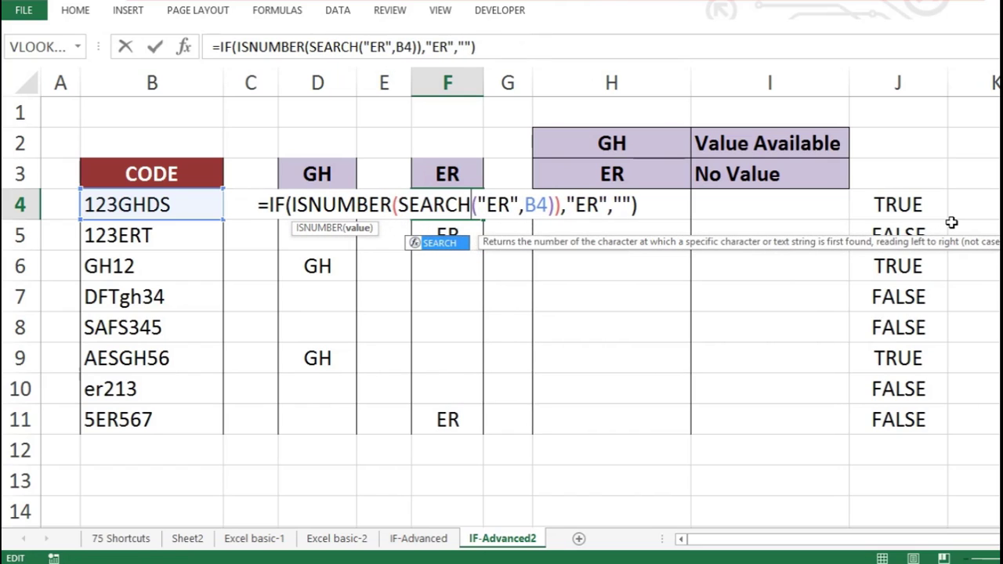
{"action": "key", "text": "Return"}
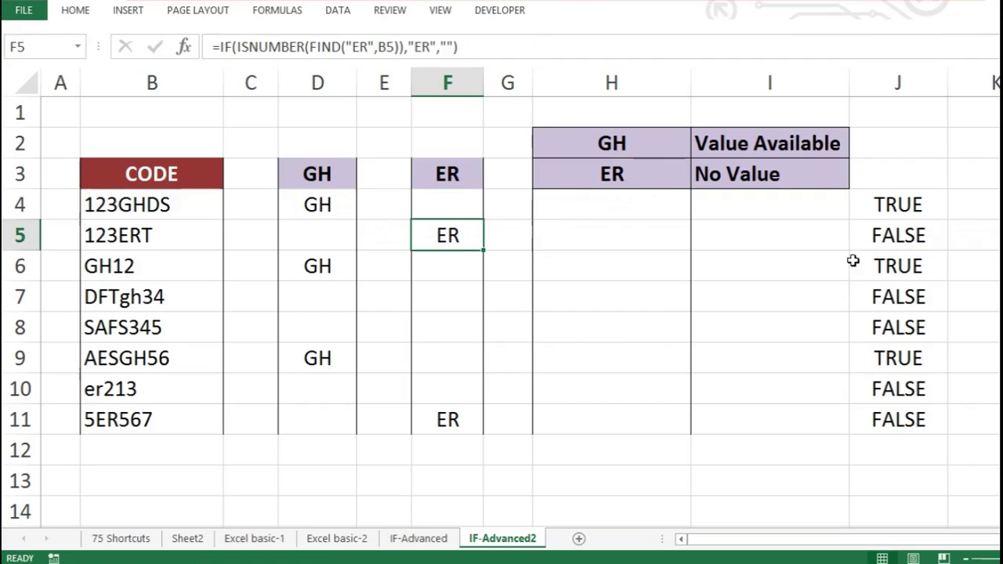
Fill the SEARCH-based formula from F4 down to F11 and check the result in F10
{"action": "left_click", "coordinate": [465, 214]}
{"action": "left_click_drag", "start_coordinate": [478, 221], "coordinate": [342, 430]}
{"action": "left_click", "coordinate": [461, 390]}
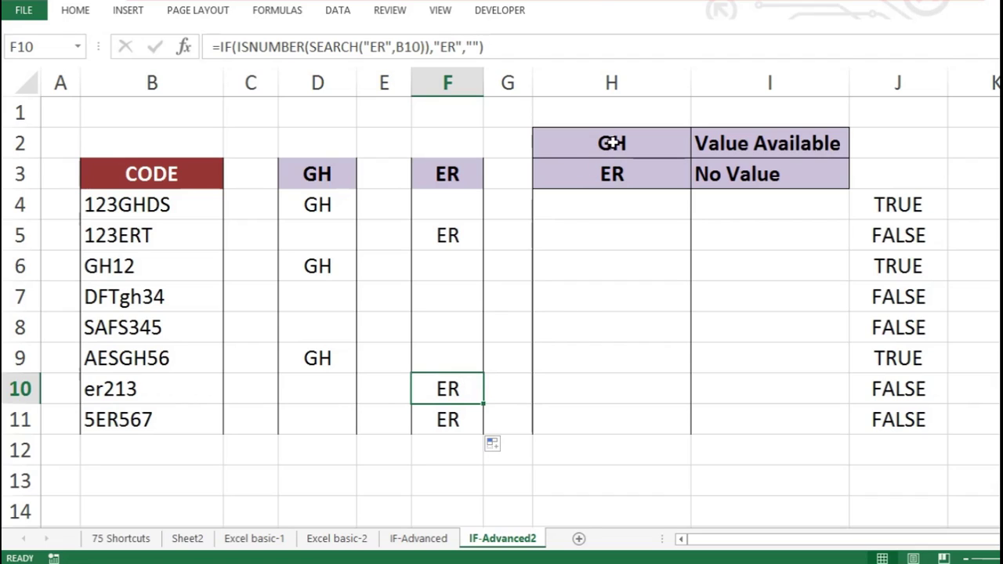
Examine the code in B4, the GH and ER criteria in H2:H3 and their labels in I2:I3
{"action": "left_click", "coordinate": [173, 205]}
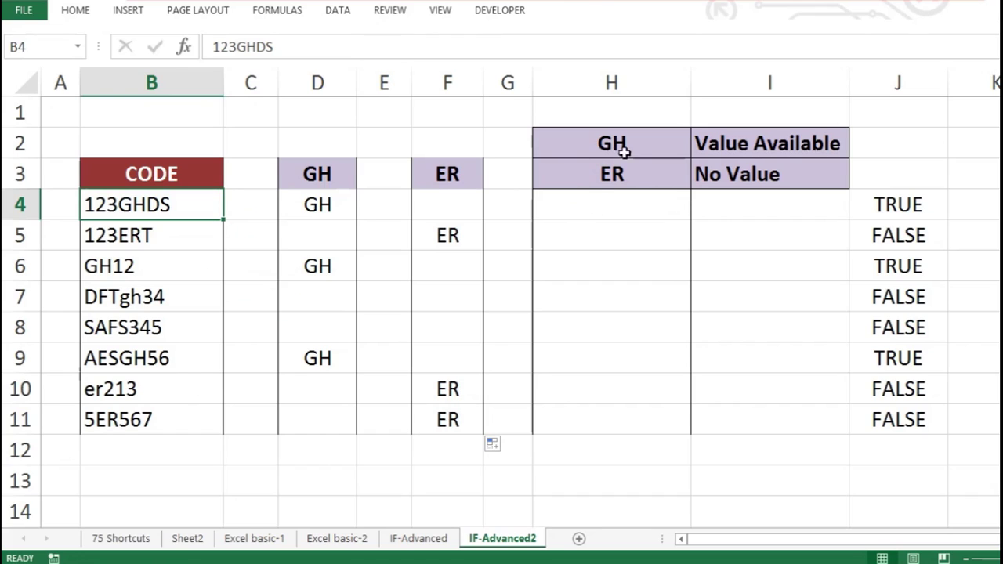
{"action": "left_click_drag", "start_coordinate": [627, 149], "coordinate": [625, 175]}
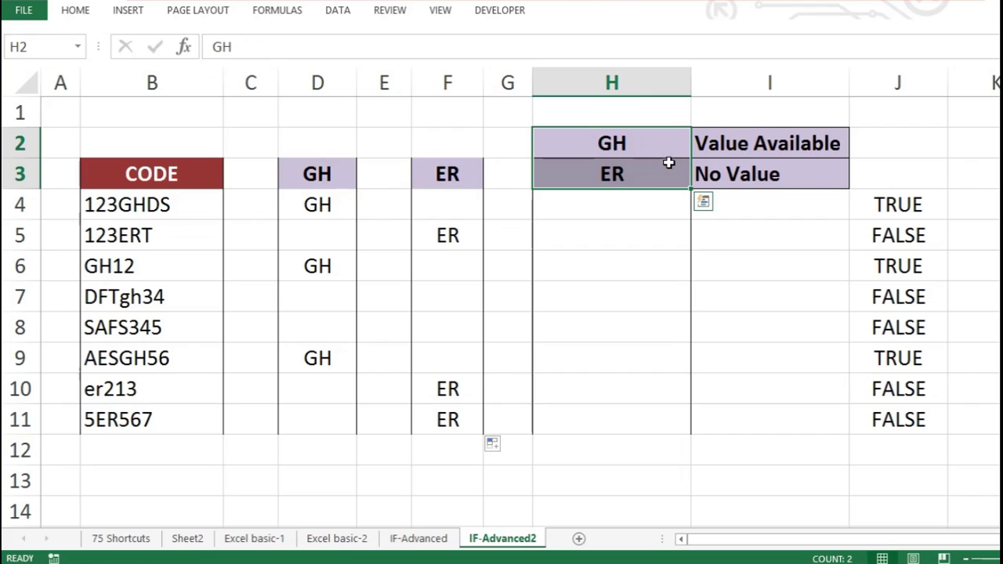
{"action": "left_click", "coordinate": [754, 144]}
{"action": "left_click_drag", "start_coordinate": [752, 168], "coordinate": [740, 171]}
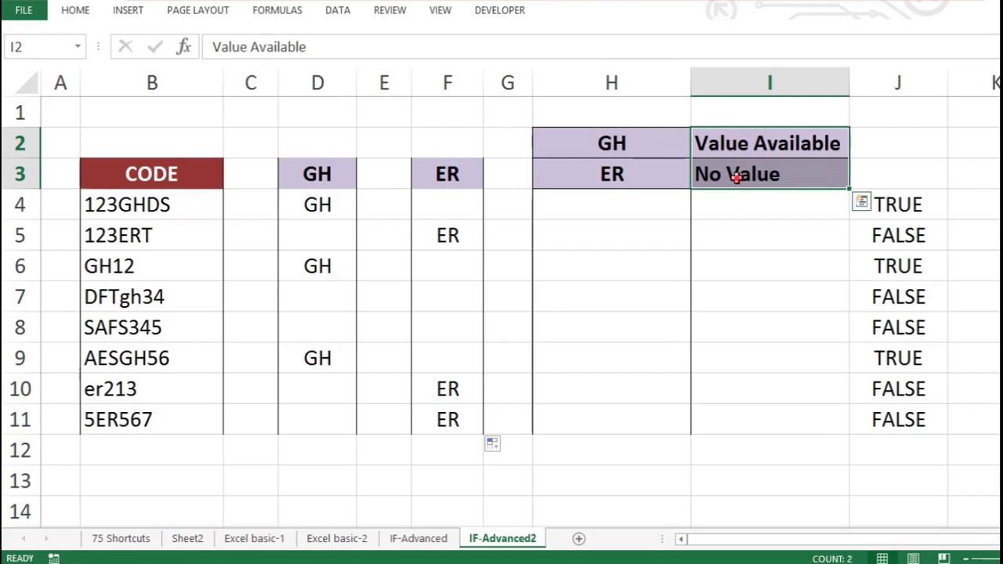
Compare the code in B4 with the GH criterion in H2 and the two result labels in I2 and I3
{"action": "left_click", "coordinate": [737, 177]}
{"action": "left_click", "coordinate": [667, 154]}
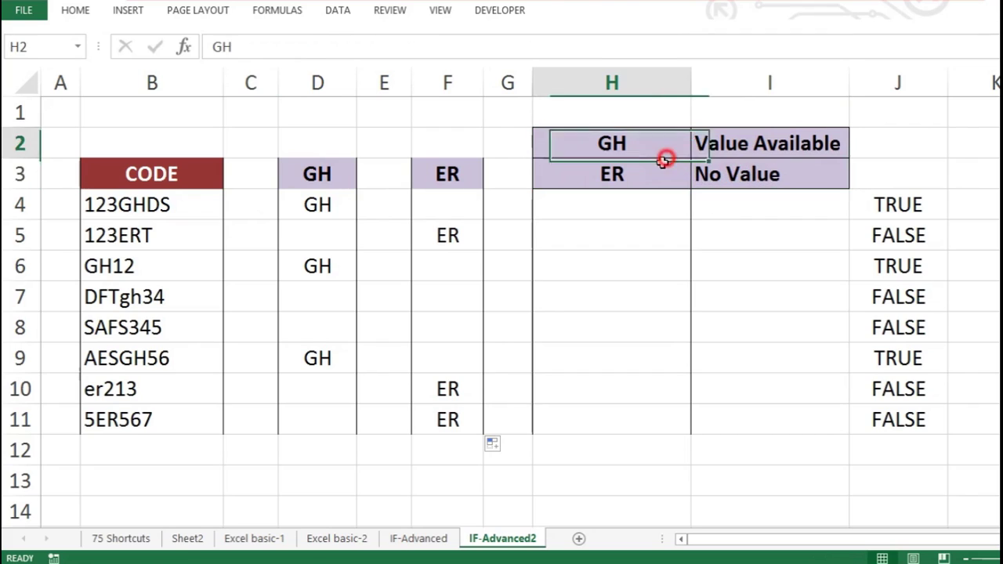
{"action": "left_click", "coordinate": [650, 166]}
{"action": "left_click", "coordinate": [120, 204]}
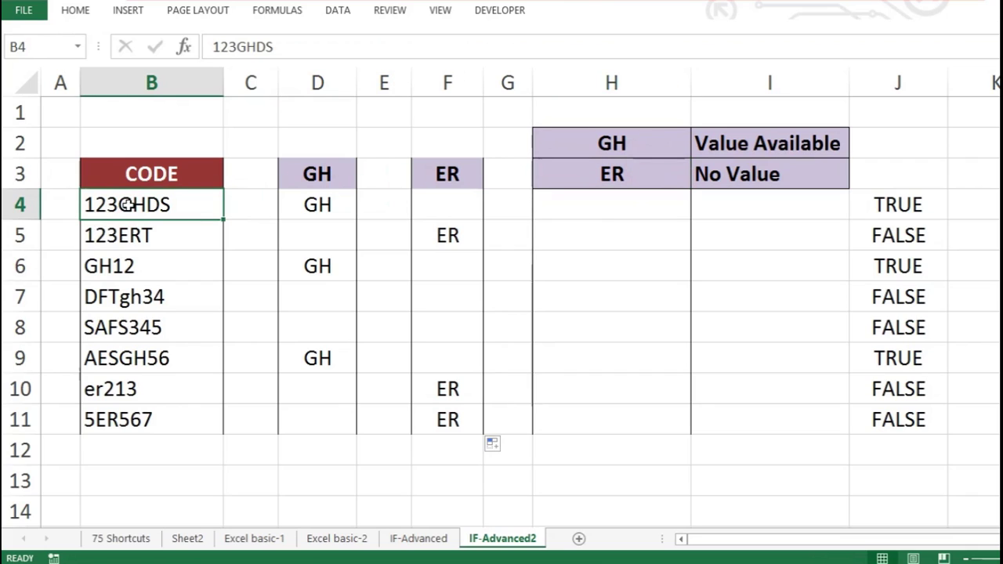
{"action": "left_click", "coordinate": [784, 130]}
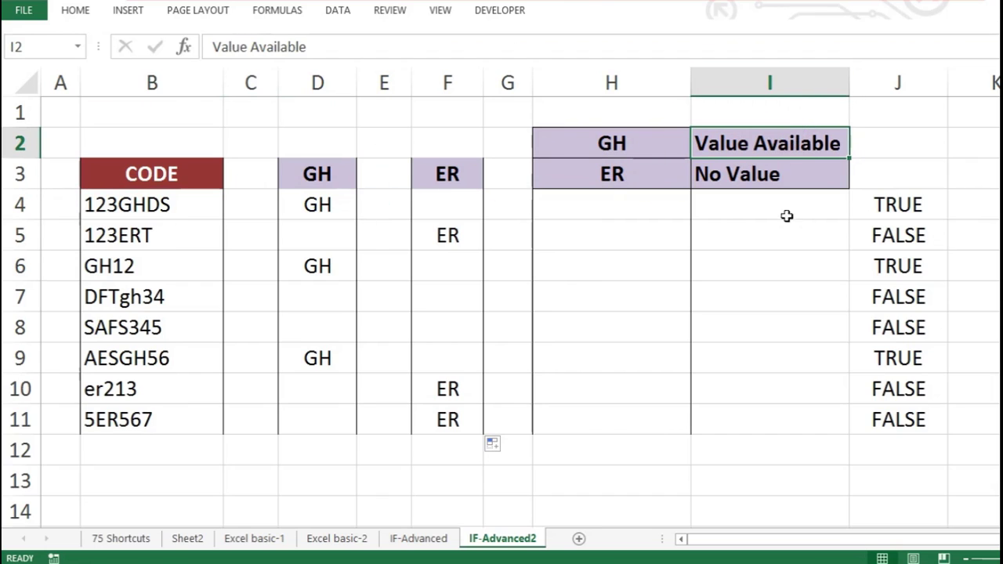
{"action": "left_click", "coordinate": [729, 180]}
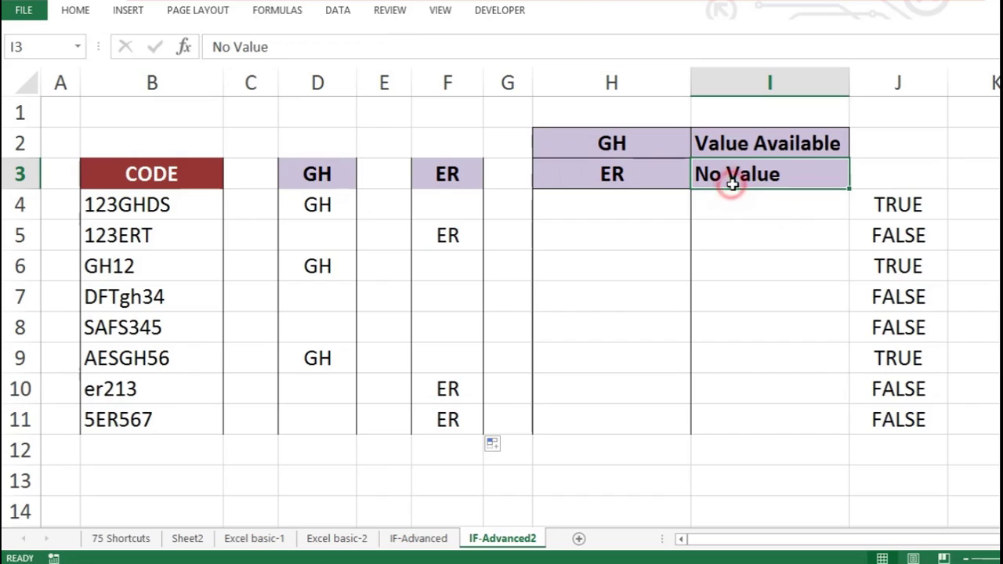
{"action": "double_click", "coordinate": [596, 203]}
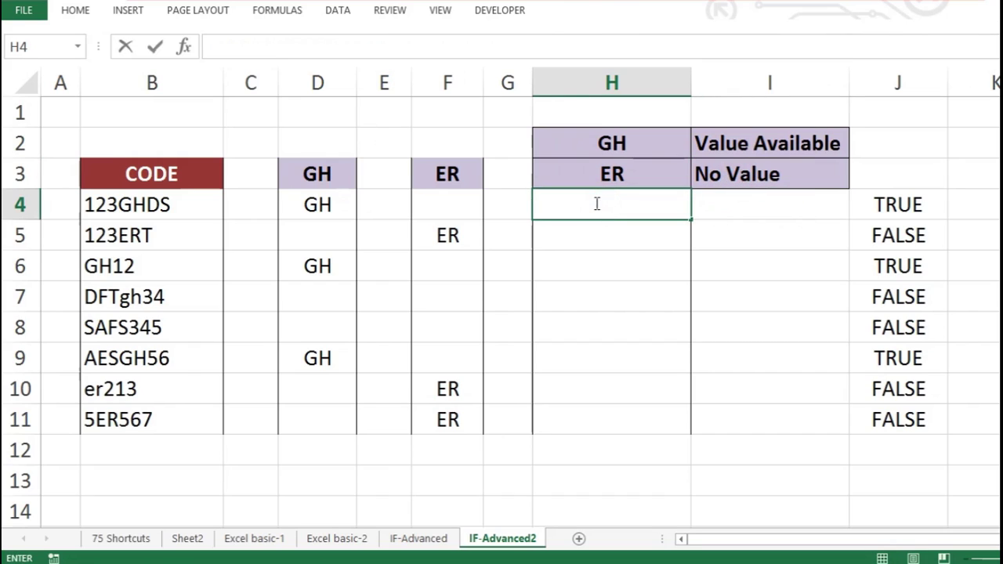
{"action": "type", "text": "=if"}
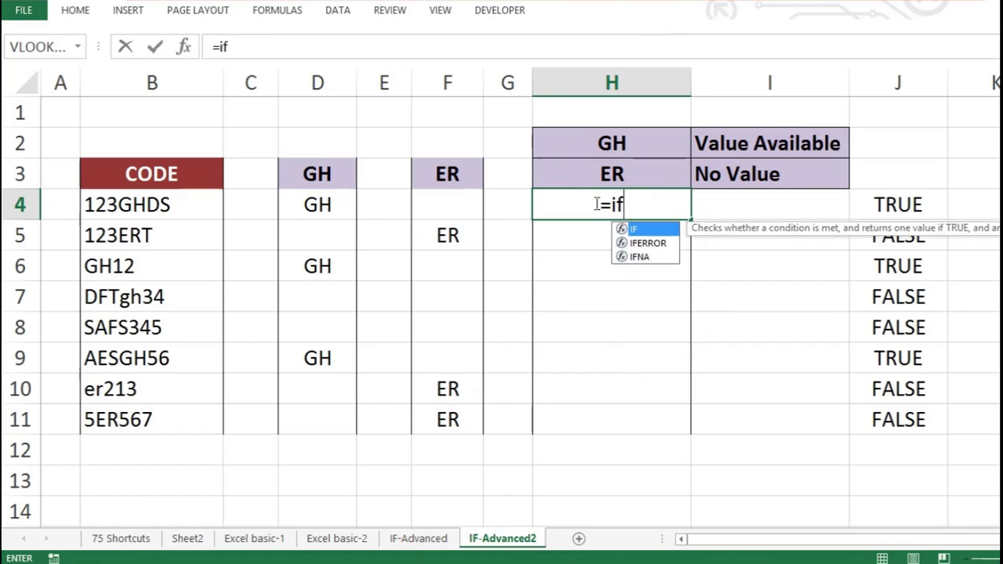
{"action": "key", "text": "Tab"}
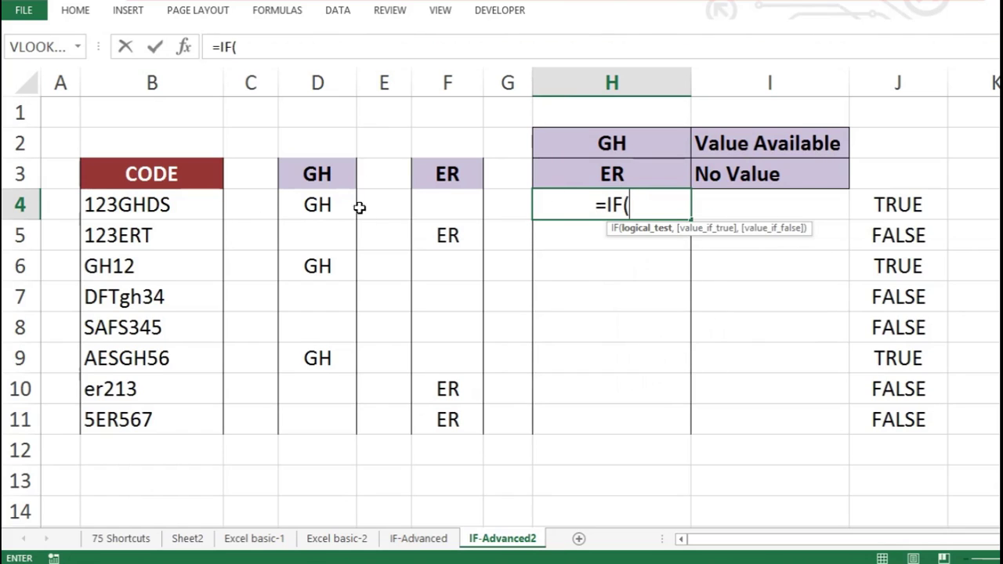
{"action": "left_click", "coordinate": [304, 201]}
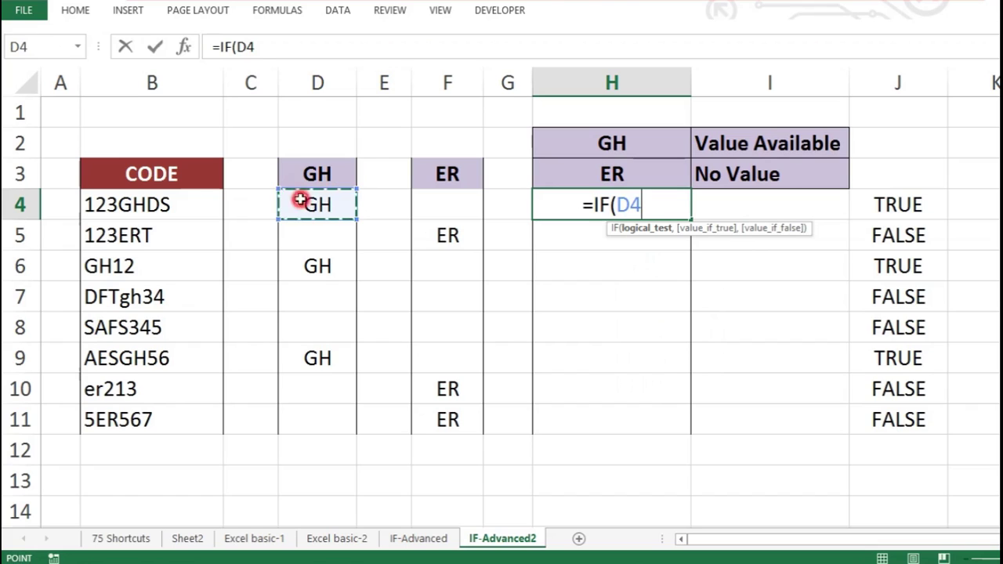
{"action": "key", "text": "Escape"}
{"action": "double_click", "coordinate": [301, 200]}
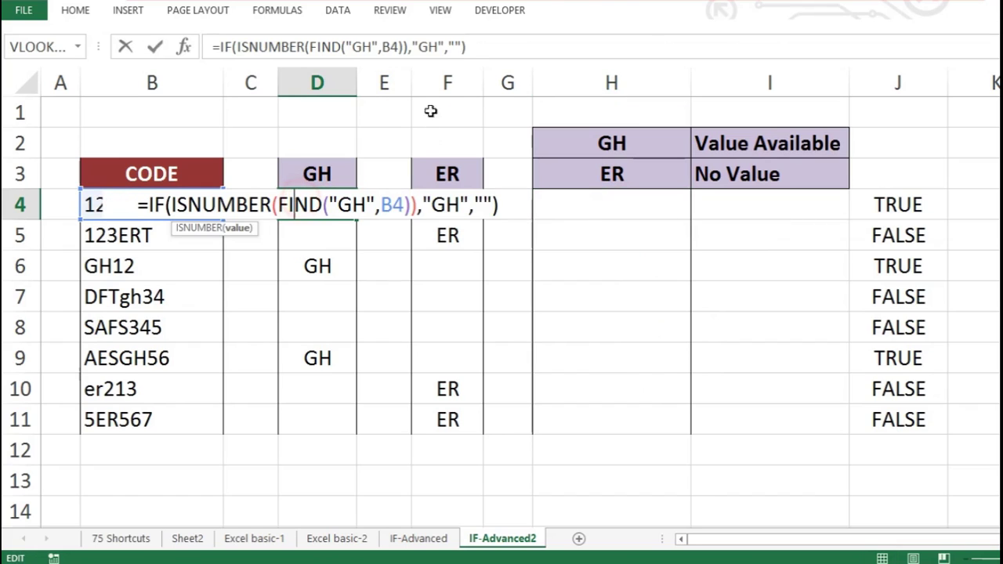
{"action": "left_click_drag", "start_coordinate": [508, 49], "coordinate": [243, 40]}
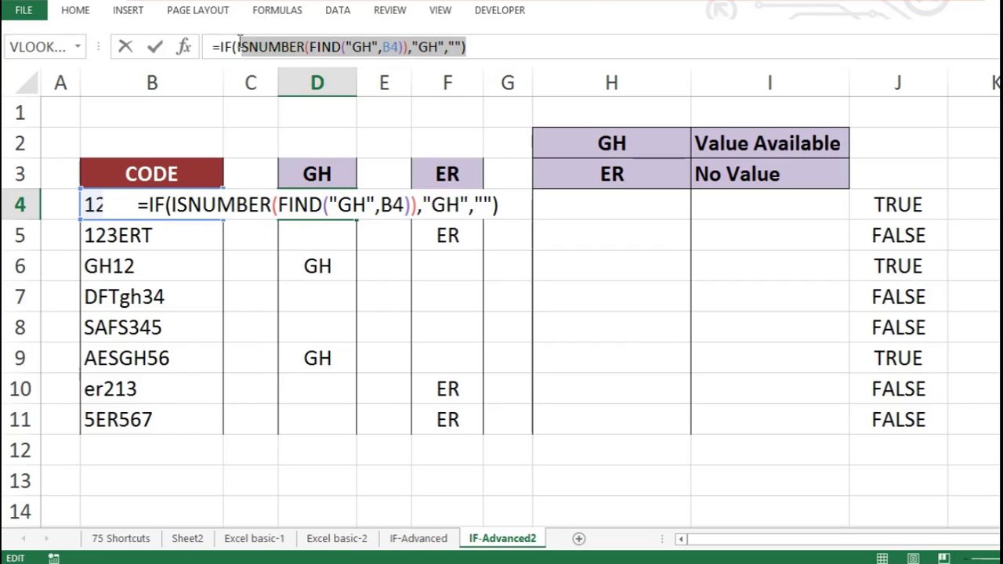
{"action": "key", "text": "Escape"}
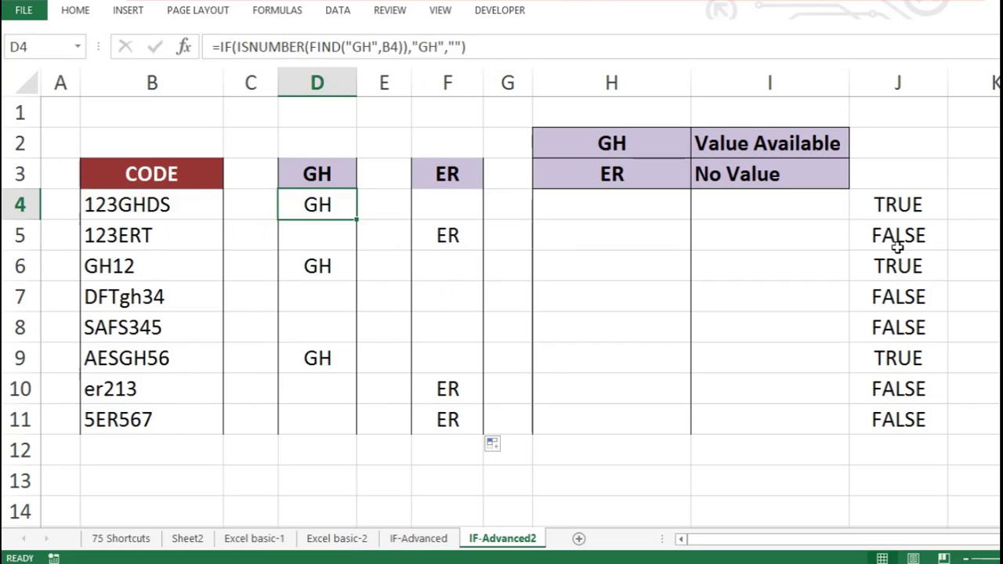
Copy the ISNUMBER(FIND("GH",B4)) expression from the formula in J4, leaving out the equals sign
{"action": "double_click", "coordinate": [886, 199]}
{"action": "left_click", "coordinate": [892, 235]}
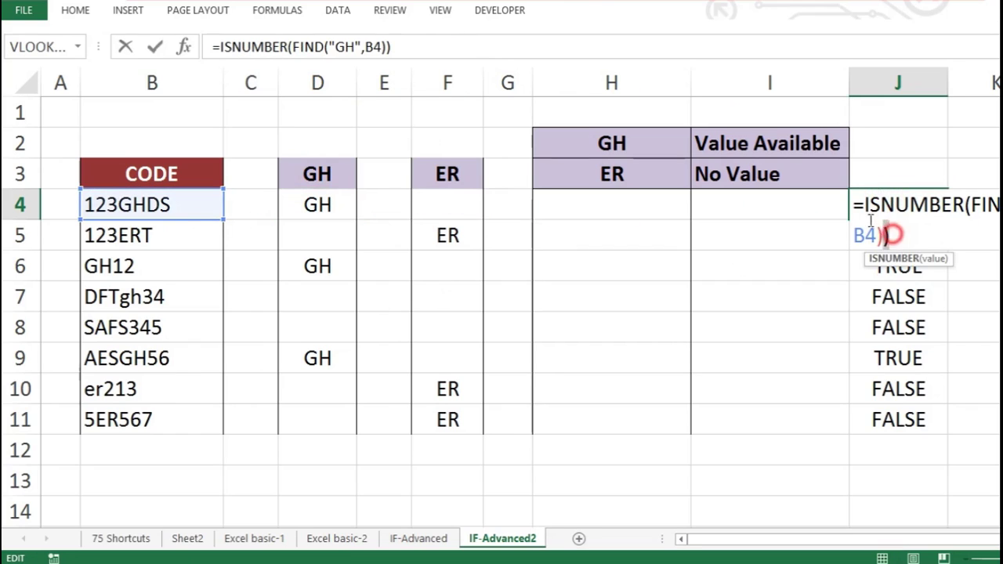
{"action": "left_click_drag", "start_coordinate": [870, 222], "coordinate": [865, 205]}
{"action": "key", "text": "ctrl+c"}
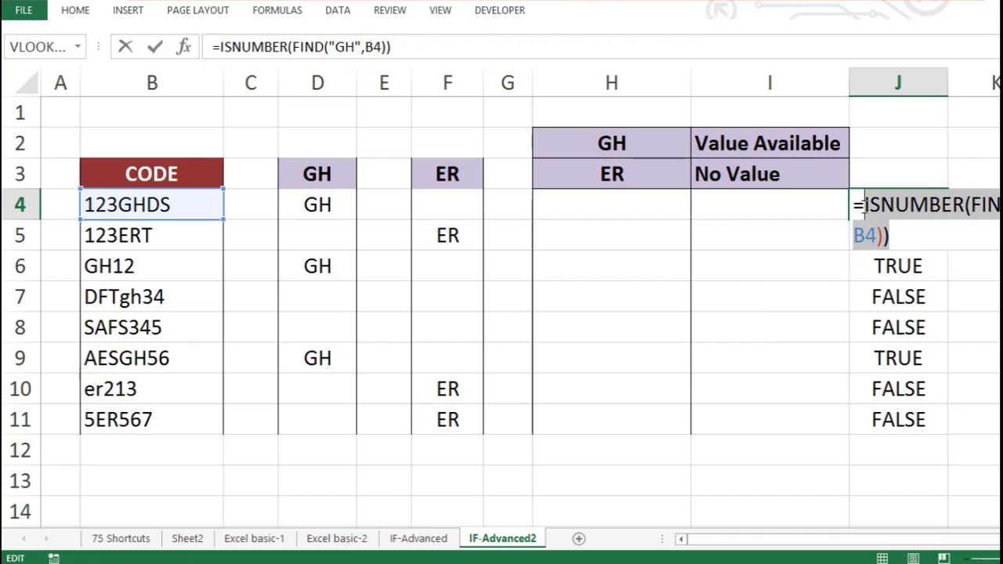
{"action": "key", "text": "Escape"}
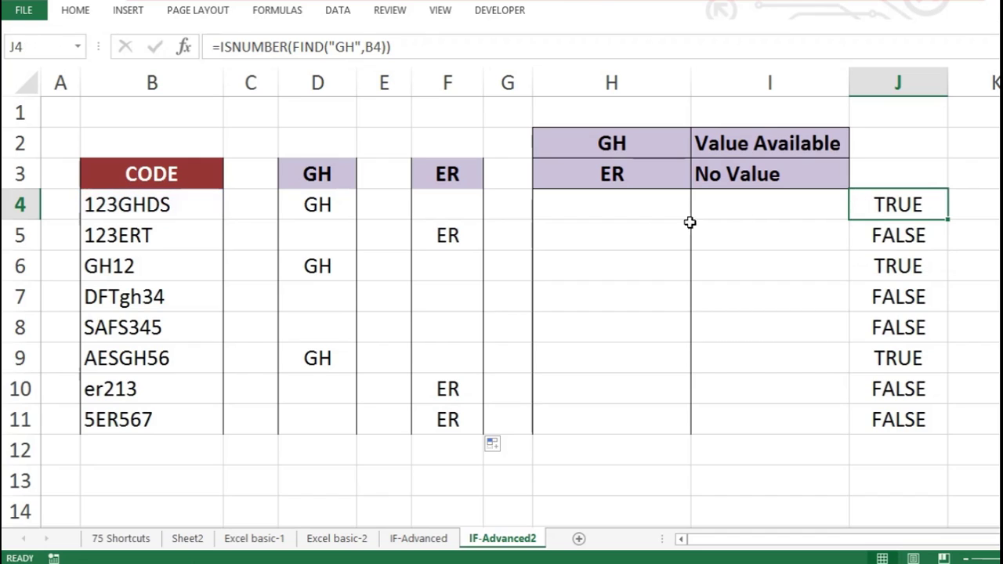
Start an IF formula with a nested OR in H4 and paste the copied ISNUMBER expression as its first condition
{"action": "left_click", "coordinate": [639, 202]}
{"action": "type", "text": "=i"}
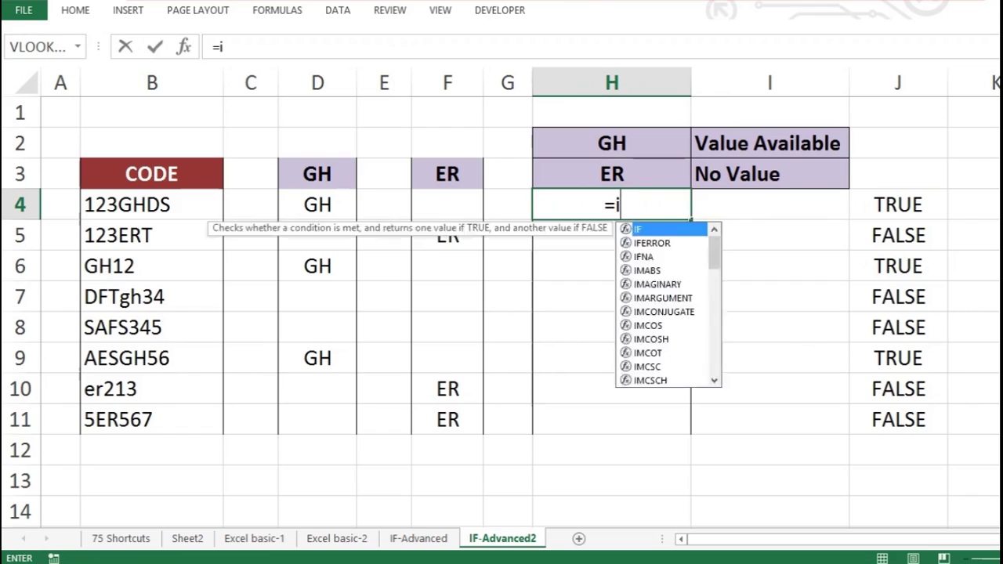
{"action": "key", "text": "Tab"}
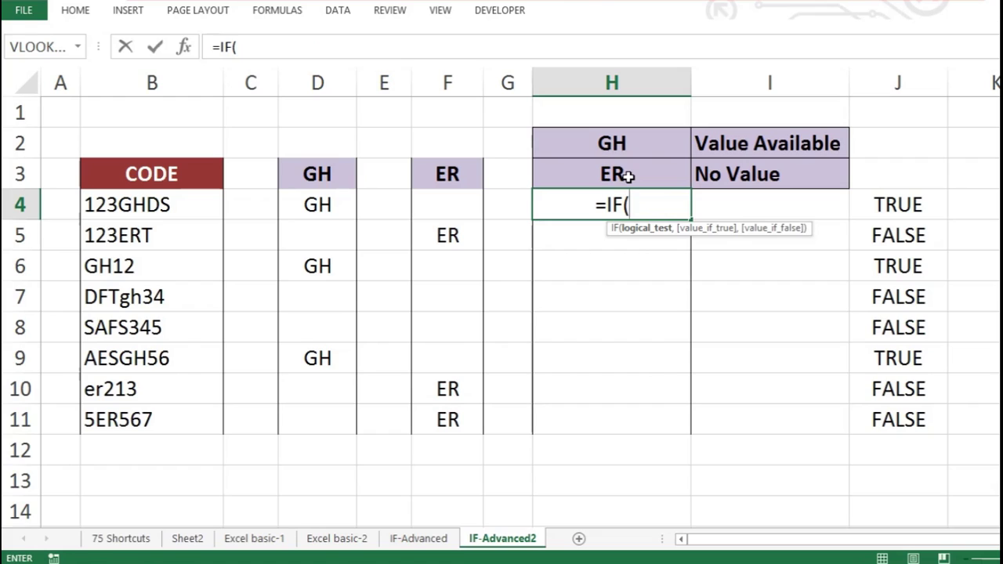
{"action": "type", "text": "or"}
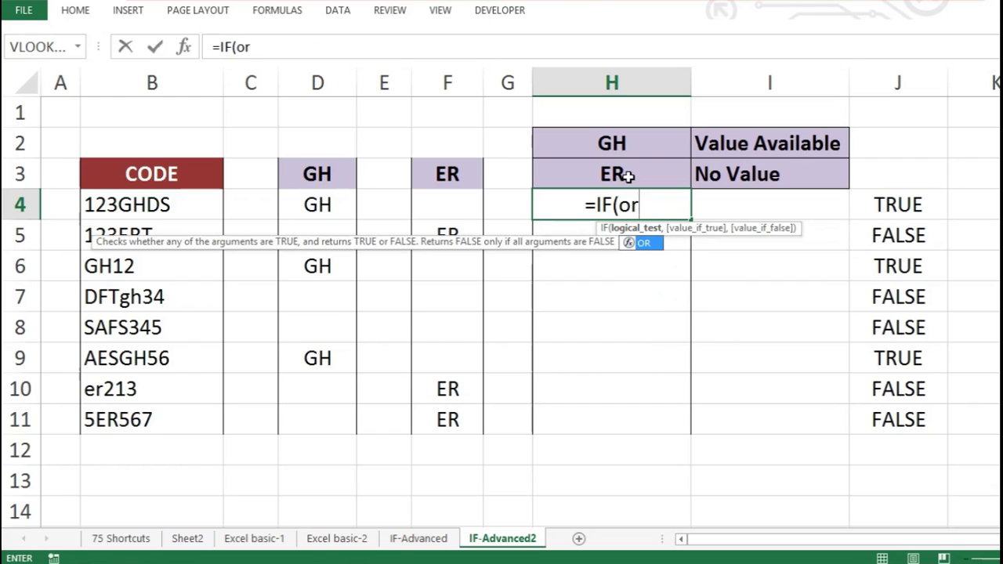
{"action": "key", "text": "Tab"}
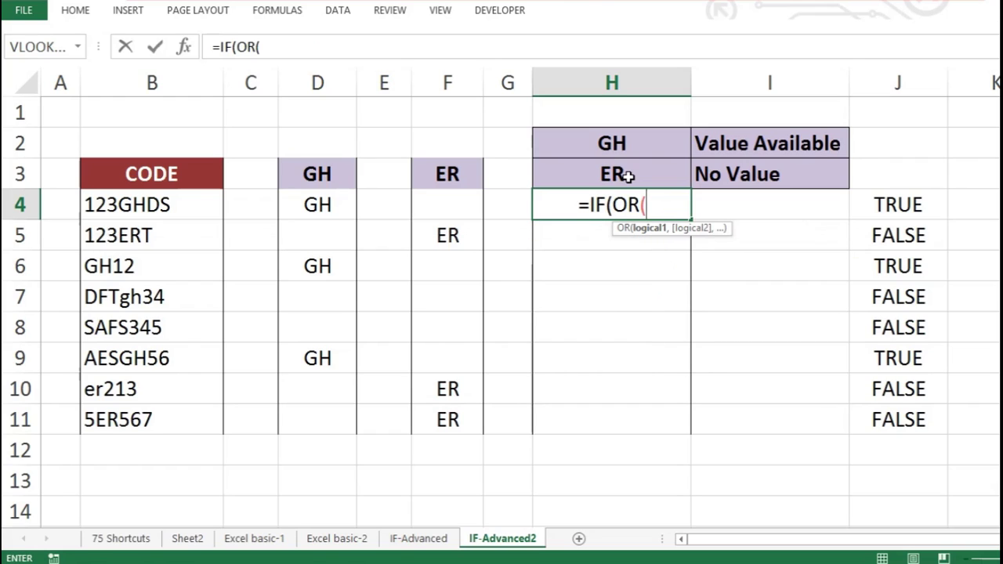
{"action": "key", "text": "ctrl+v"}
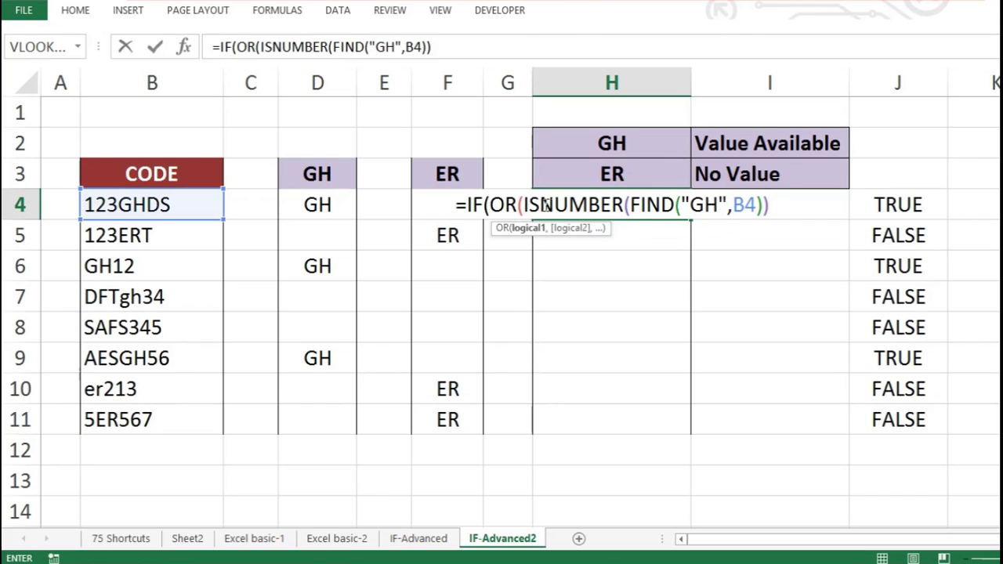
Clear the arguments of the FIND function in the H4 formula, leaving empty parentheses
{"action": "left_click", "coordinate": [717, 204]}
{"action": "key", "text": "BackSpace"}
{"action": "key", "text": "BackSpace"}
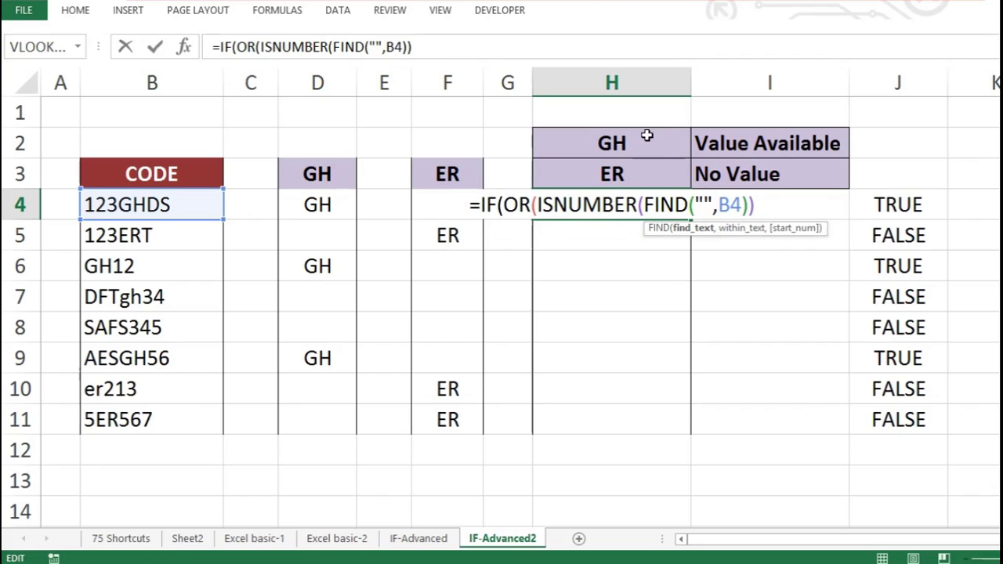
{"action": "key", "text": "Return"}
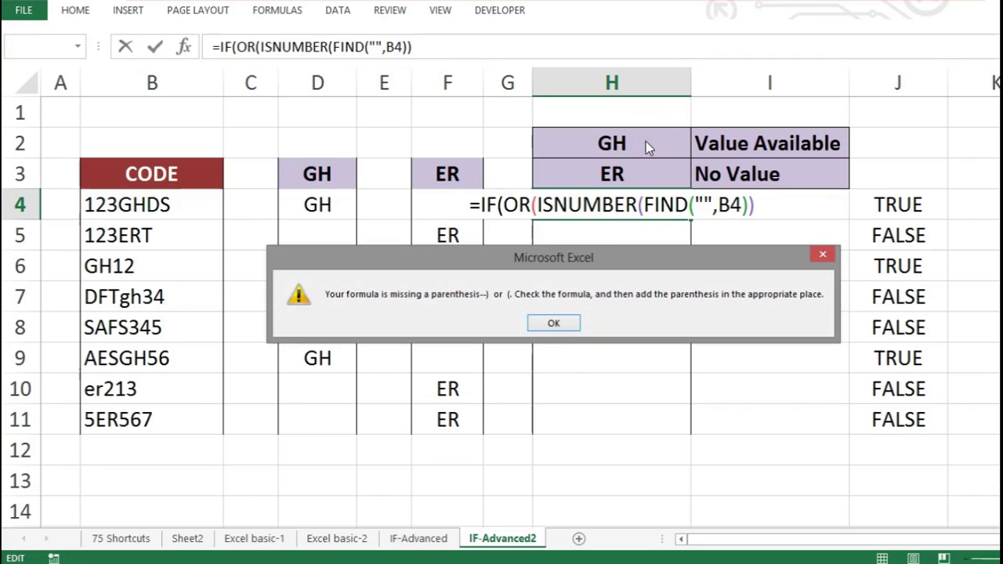
{"action": "left_click", "coordinate": [562, 322]}
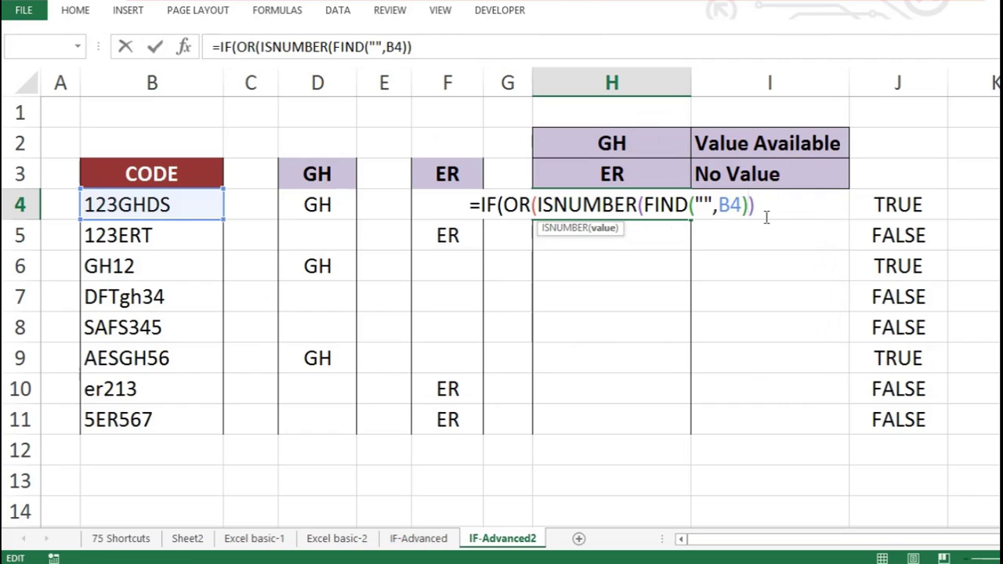
{"action": "key", "text": "BackSpace"}
{"action": "key", "text": "BackSpace"}
{"action": "key", "text": "BackSpace"}
{"action": "key", "text": "BackSpace"}
{"action": "key", "text": "BackSpace"}
{"action": "key", "text": "BackSpace"}
{"action": "key", "text": "BackSpace"}
{"action": "type", "text": ")"}
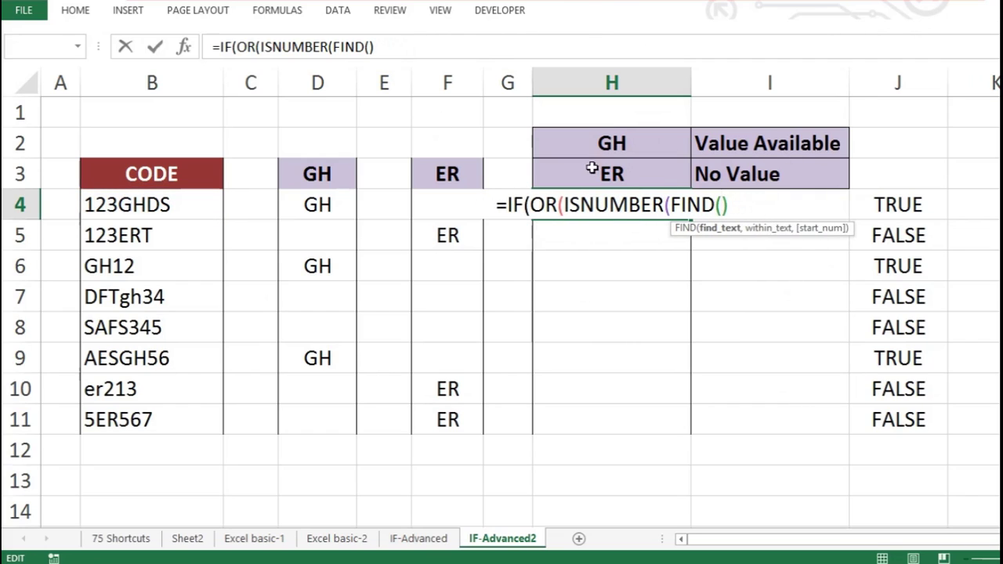
Make FIND in H4 look for the absolute reference $H$2 within B4, and close the first ISNUMBER condition with a comma after it
{"action": "key", "text": "Left"}
{"action": "left_click", "coordinate": [604, 137]}
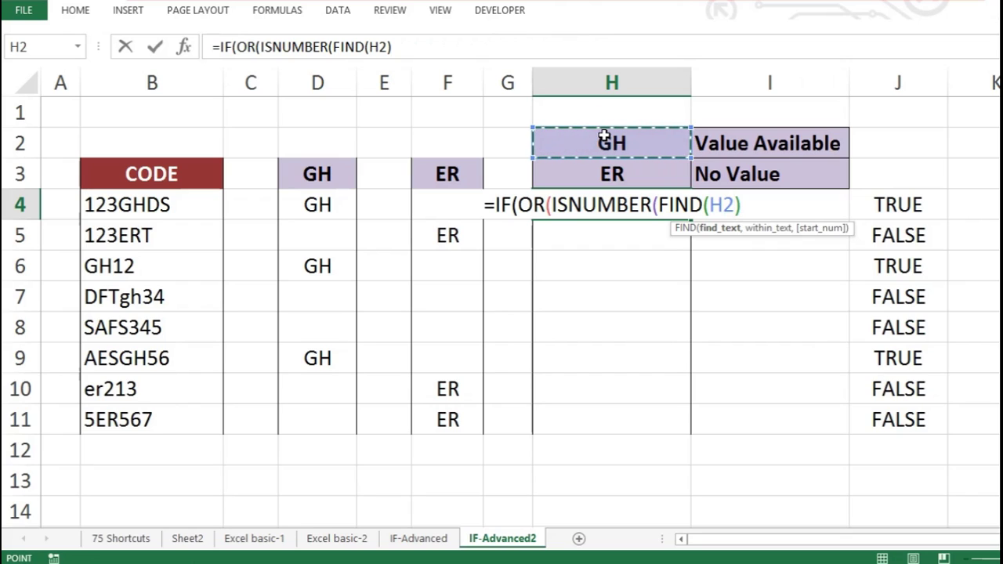
{"action": "type", "text": ","}
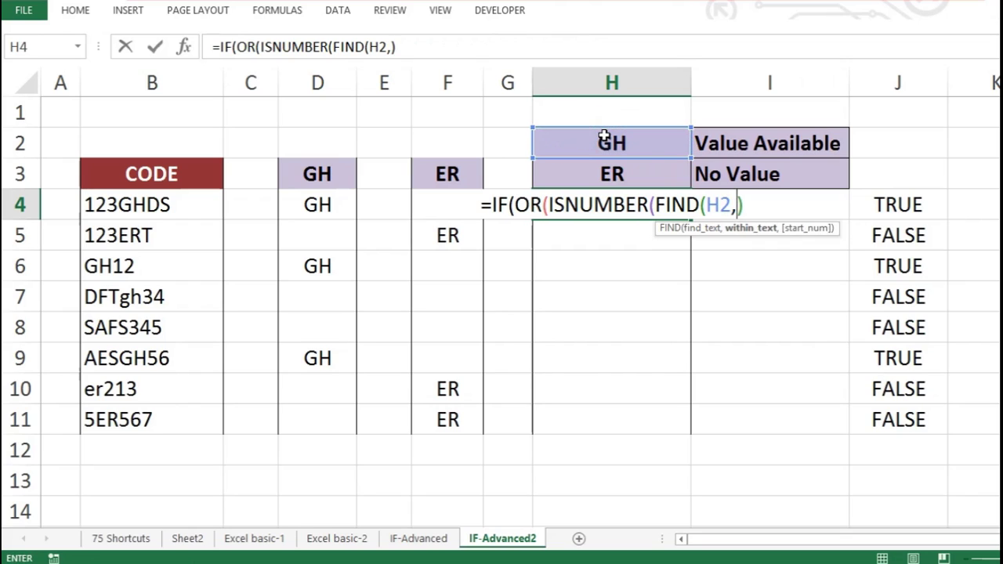
{"action": "left_click", "coordinate": [172, 200]}
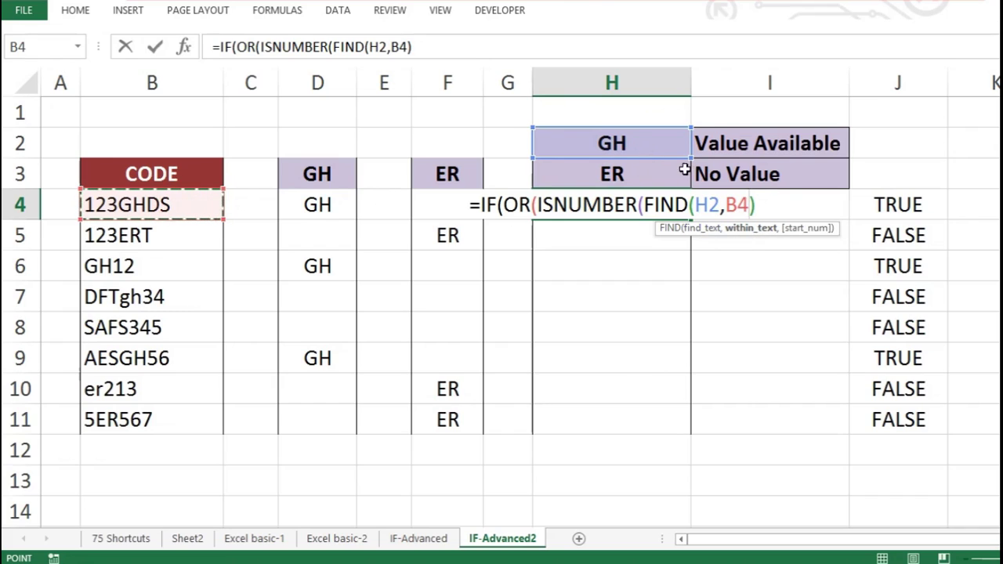
{"action": "double_click", "coordinate": [710, 197]}
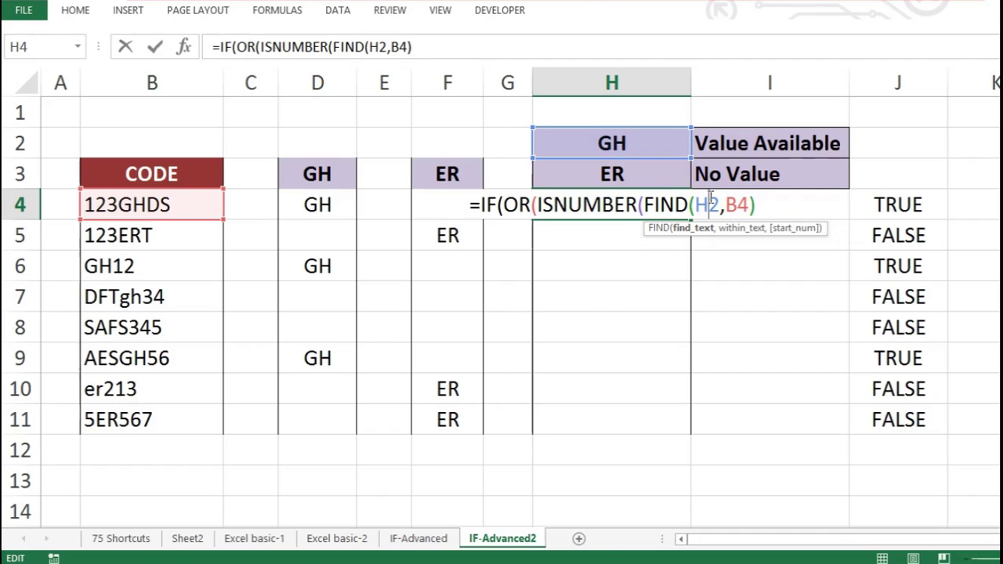
{"action": "key", "text": "F4"}
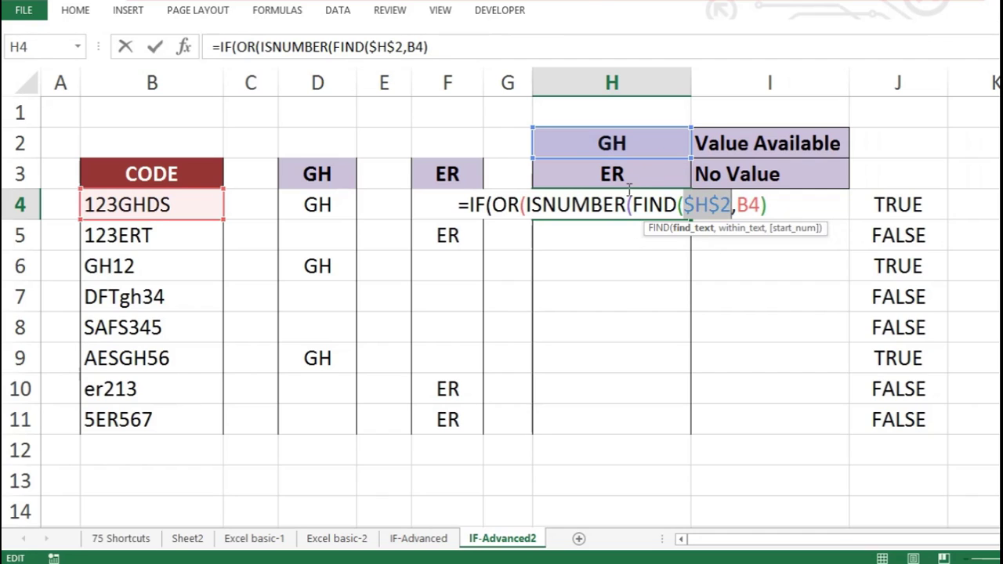
{"action": "left_click", "coordinate": [768, 205]}
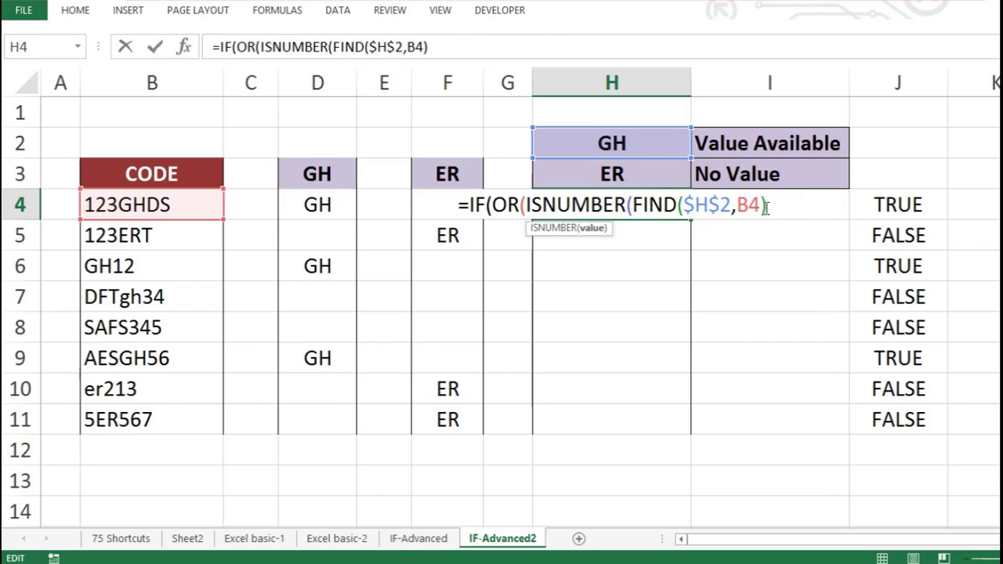
{"action": "type", "text": ")"}
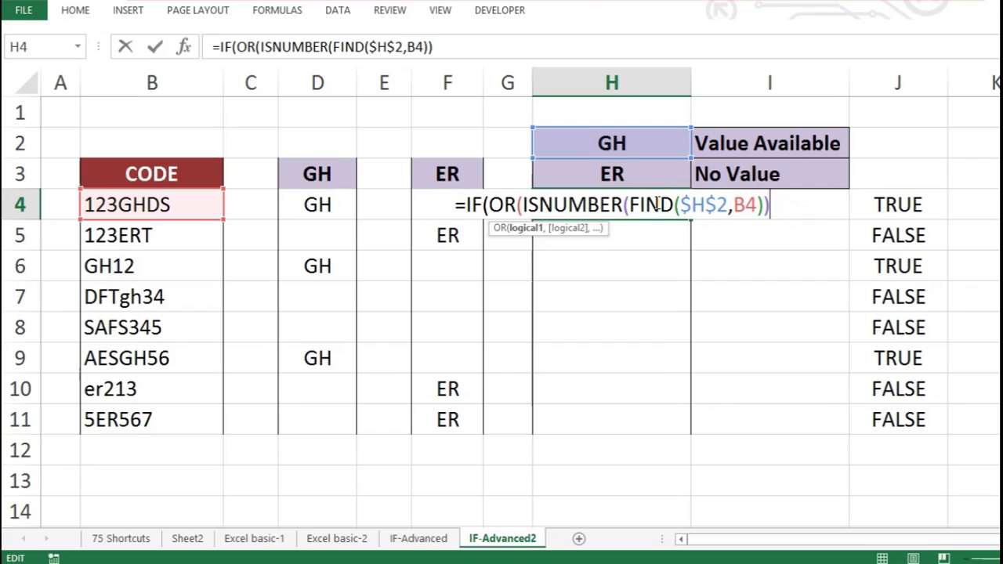
{"action": "type", "text": ","}
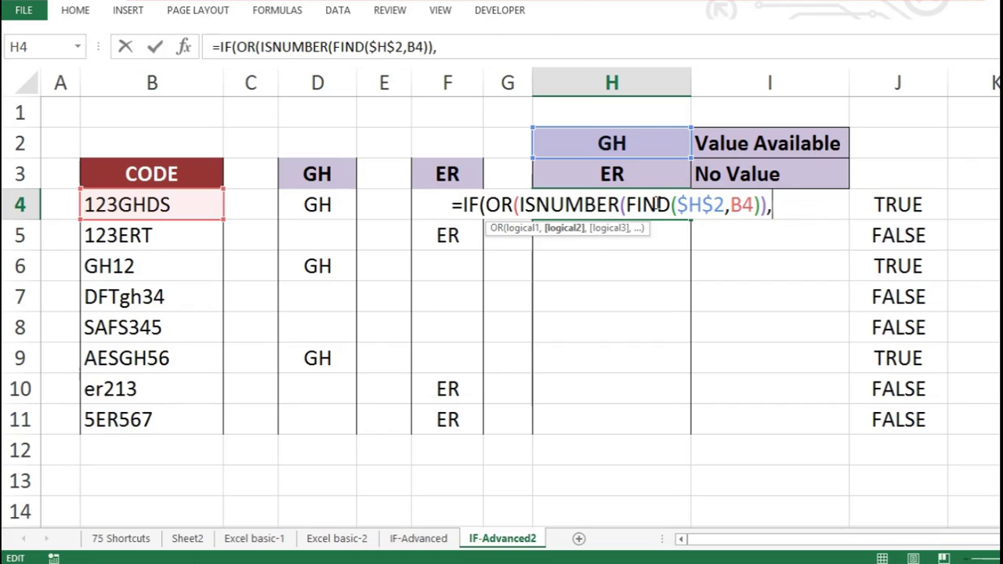
Duplicate the ISNUMBER condition as the second OR argument in H4 and point the first condition's FIND to $H$3
{"action": "left_click_drag", "start_coordinate": [767, 205], "coordinate": [520, 201]}
{"action": "key", "text": "ctrl+c"}
{"action": "left_click", "coordinate": [776, 205]}
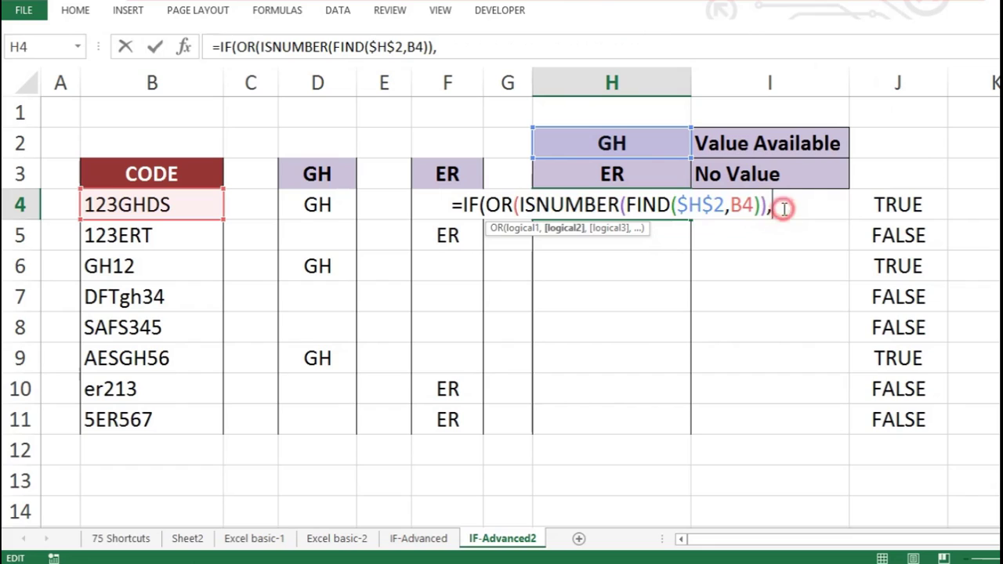
{"action": "key", "text": "ctrl+v"}
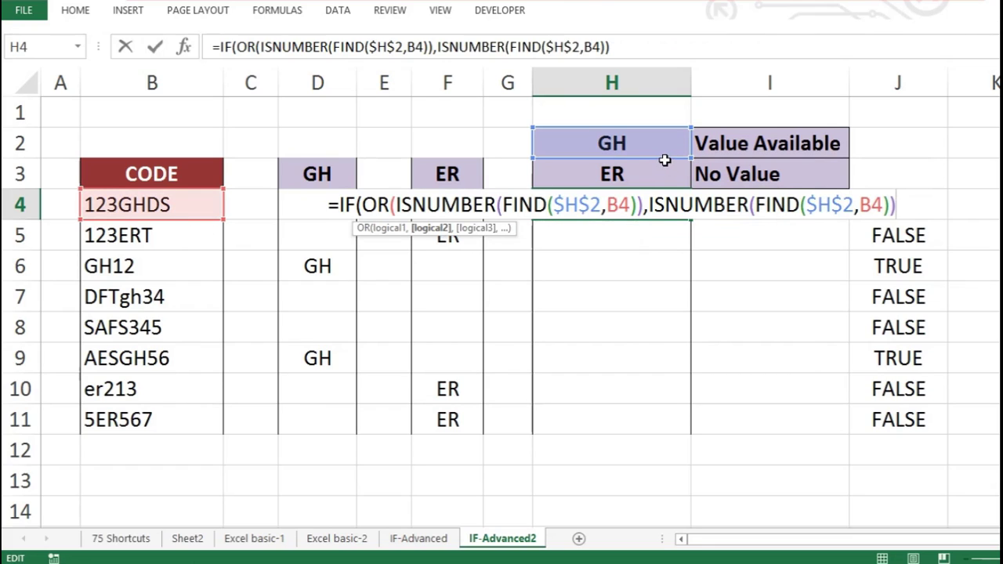
{"action": "left_click_drag", "start_coordinate": [664, 159], "coordinate": [663, 182]}
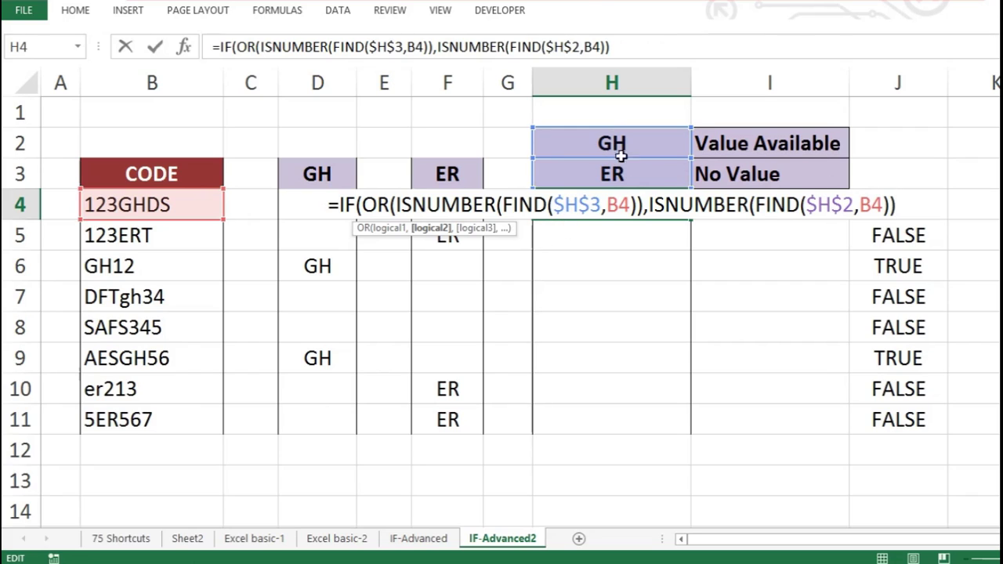
{"action": "left_click", "coordinate": [398, 206]}
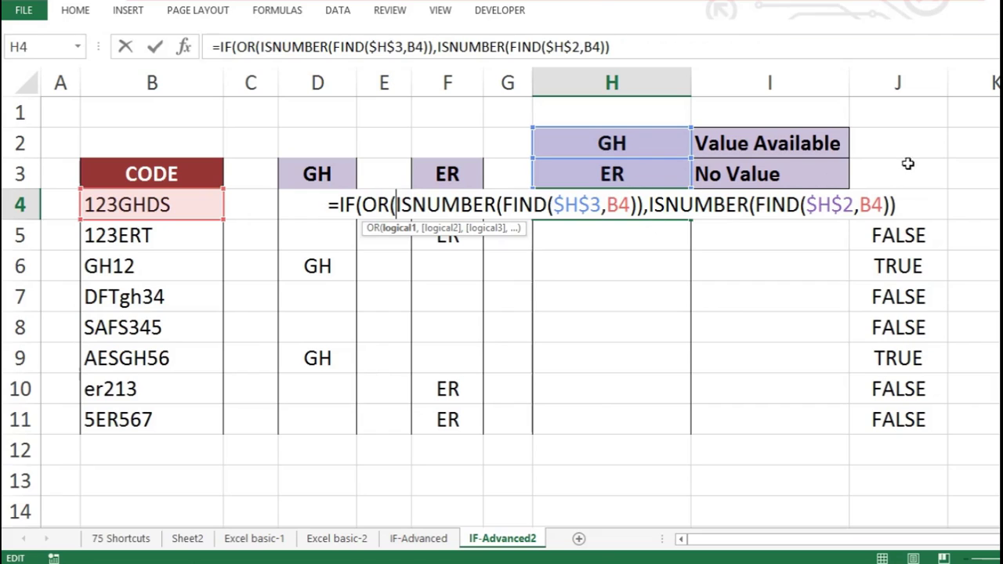
Close the OR function in the H4 formula and enter "Value Available" as the IF function's value if true
{"action": "left_click", "coordinate": [902, 204]}
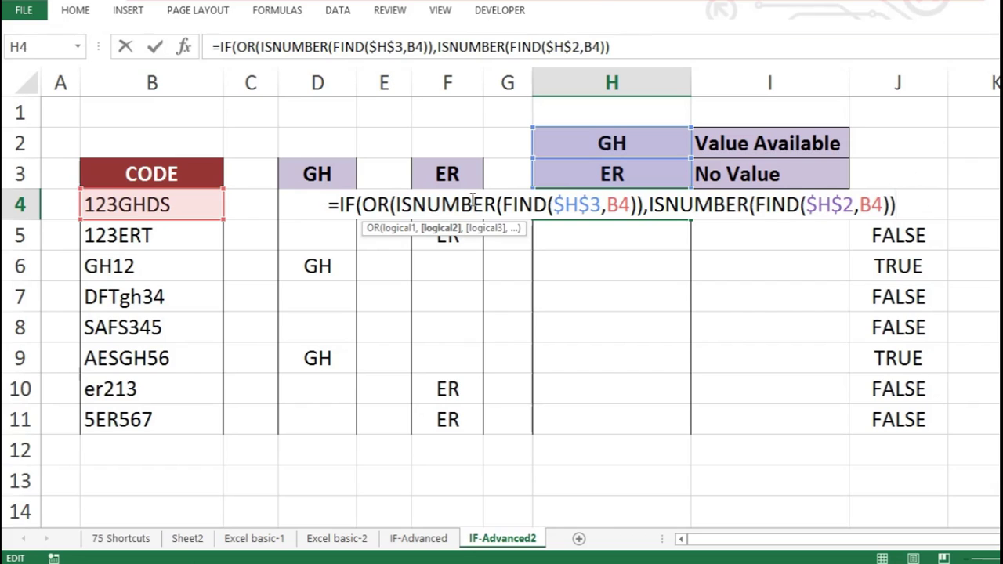
{"action": "type", "text": "),"}
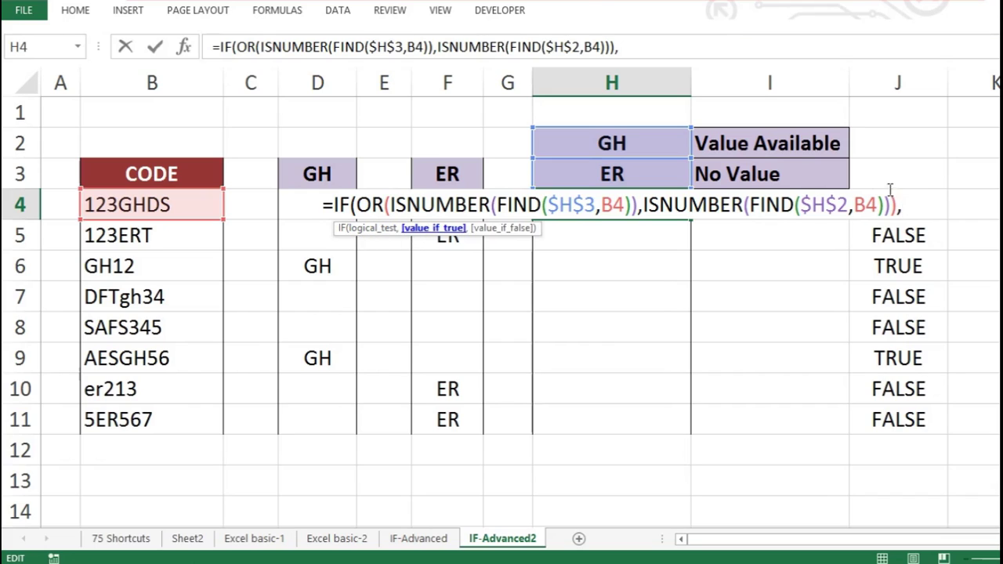
{"action": "type", "text": "\""}
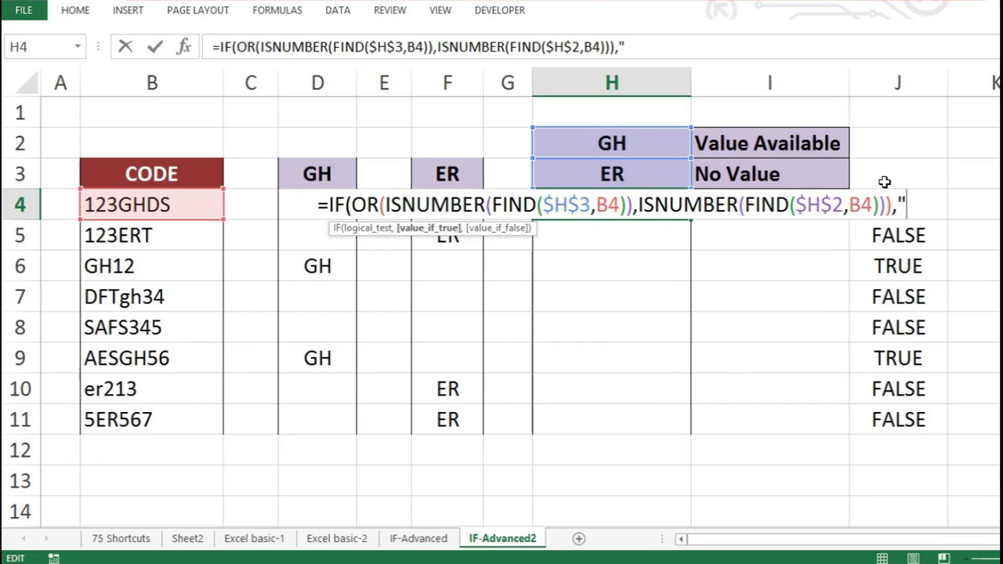
{"action": "type", "text": "VA"}
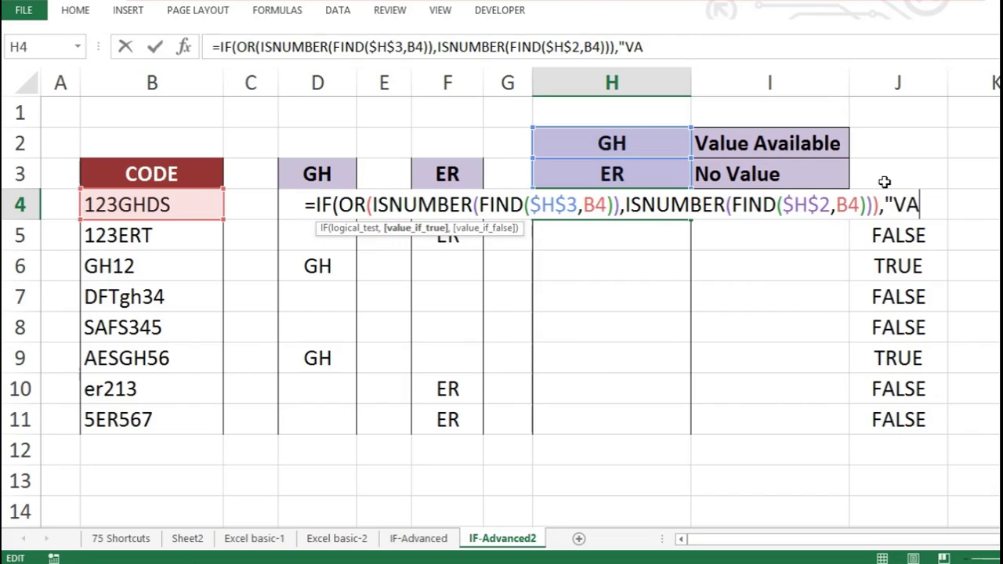
{"action": "key", "text": "BackSpace"}
{"action": "type", "text": "alue Availble"}
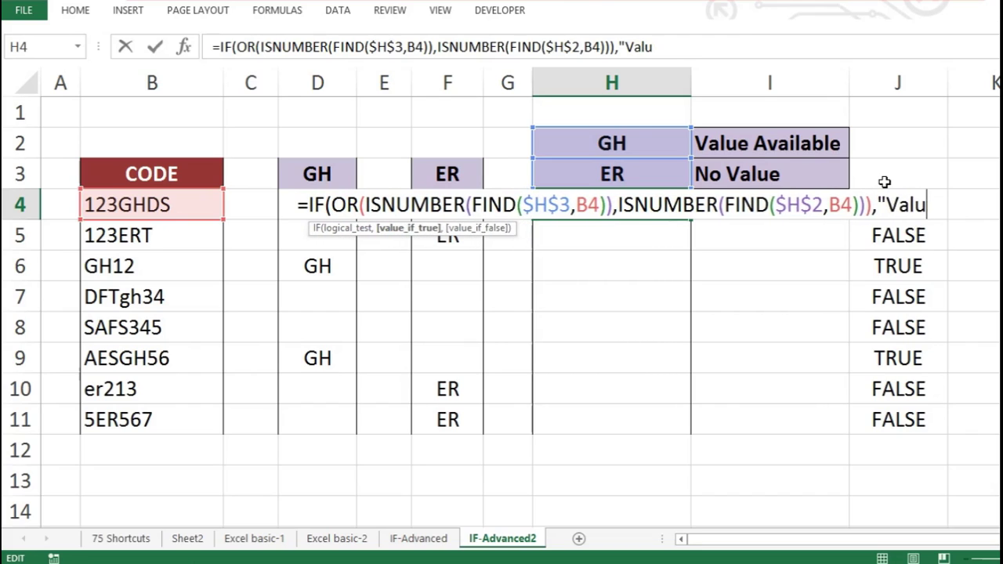
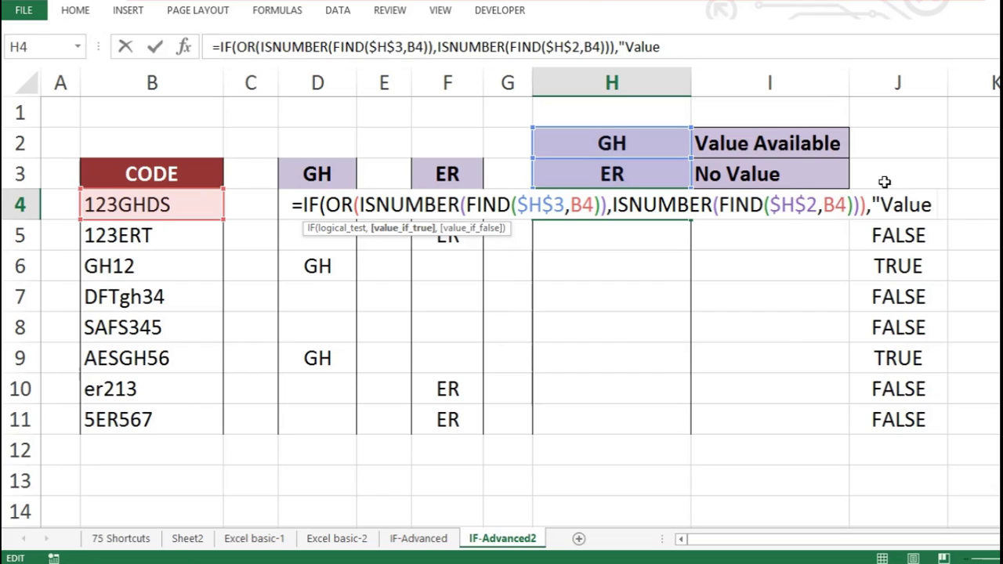
{"action": "type", "text": "Av"}
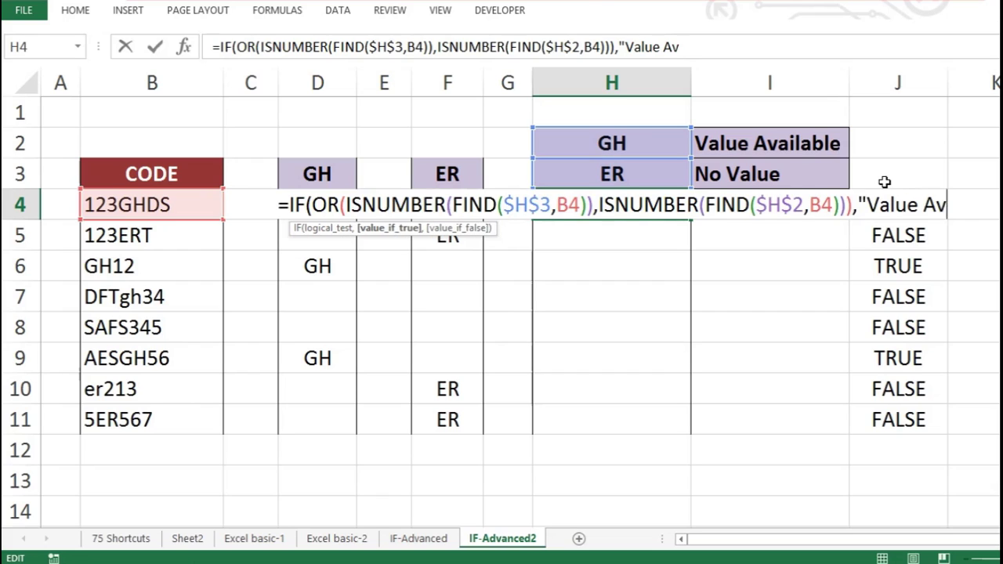
{"action": "type", "text": "ailble"}
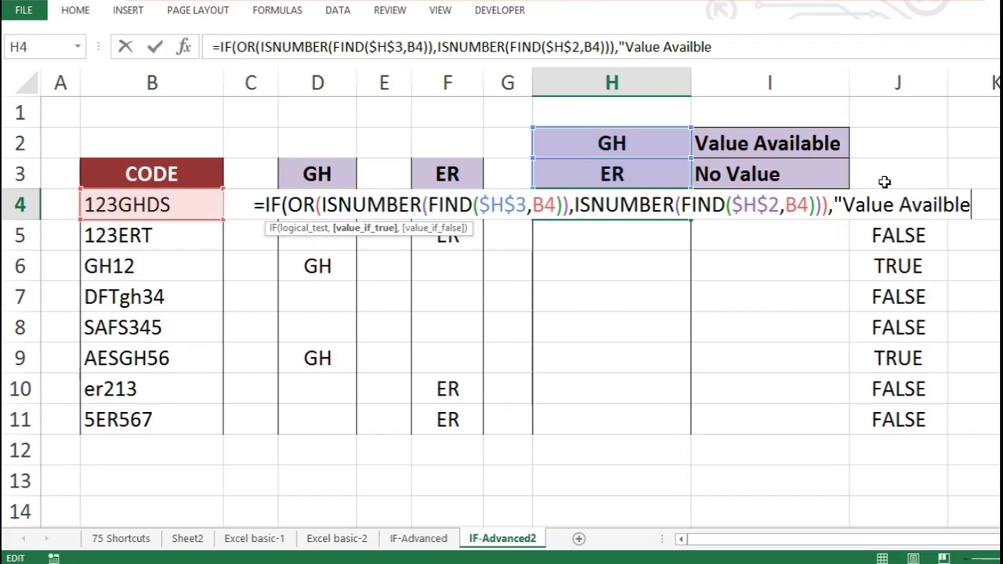
{"action": "key", "text": "BackSpace"}
{"action": "key", "text": "BackSpace"}
{"action": "key", "text": "BackSpace"}
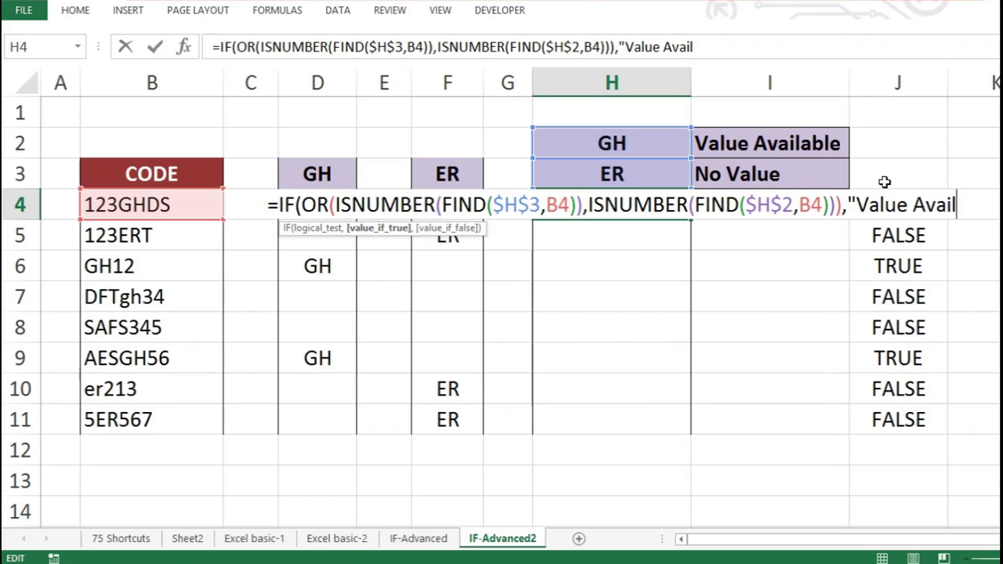
{"action": "type", "text": "able"}
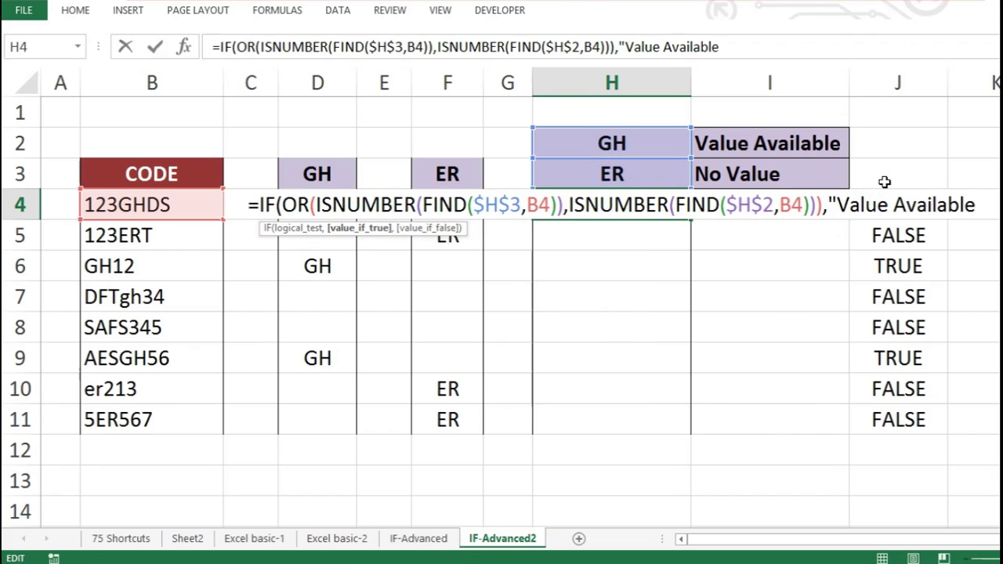
{"action": "type", "text": "\""}
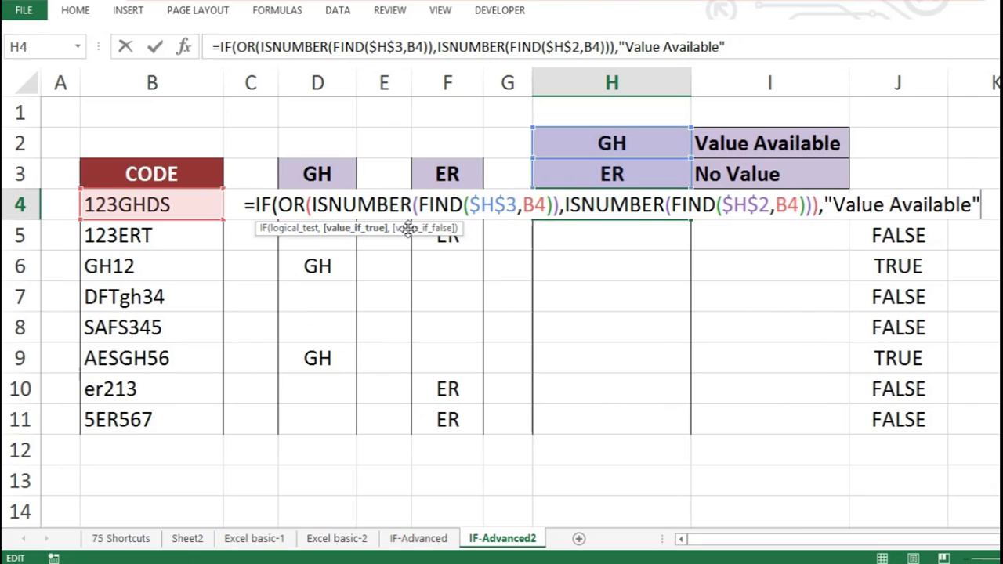
Complete the H4 formula with "No Value" as the value if false and fill it down through H11
{"action": "type", "text": ","}
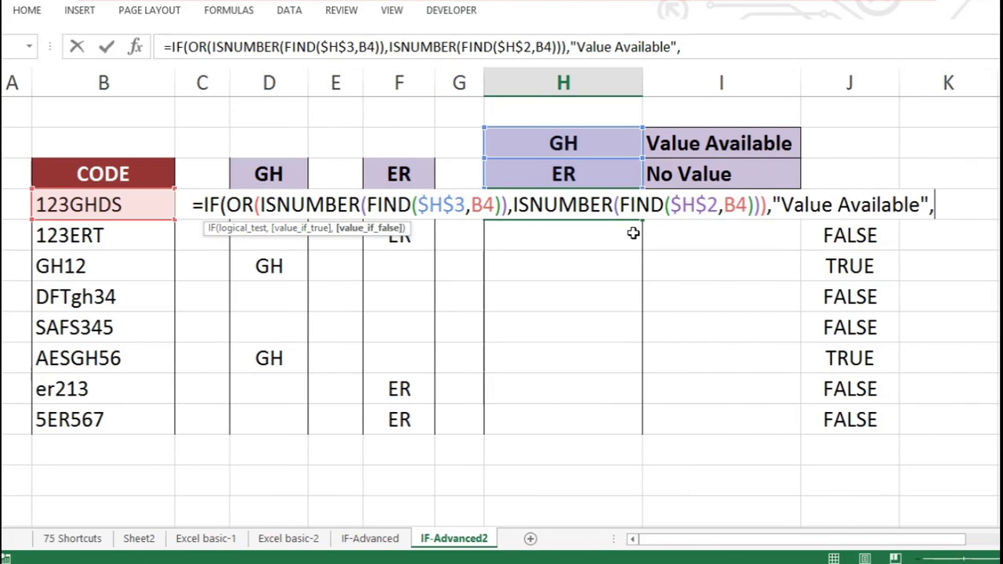
{"action": "type", "text": "\""}
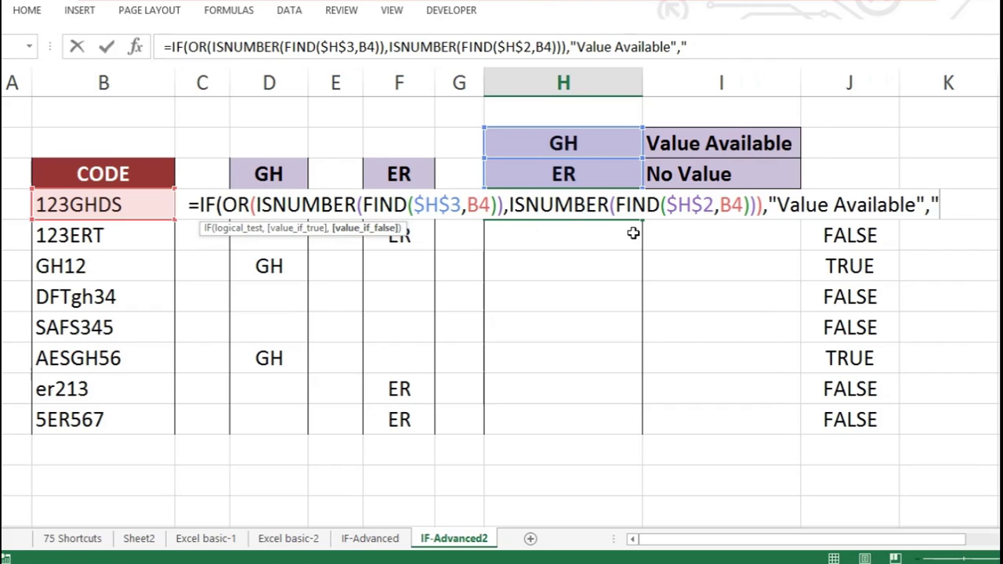
{"action": "type", "text": "No"}
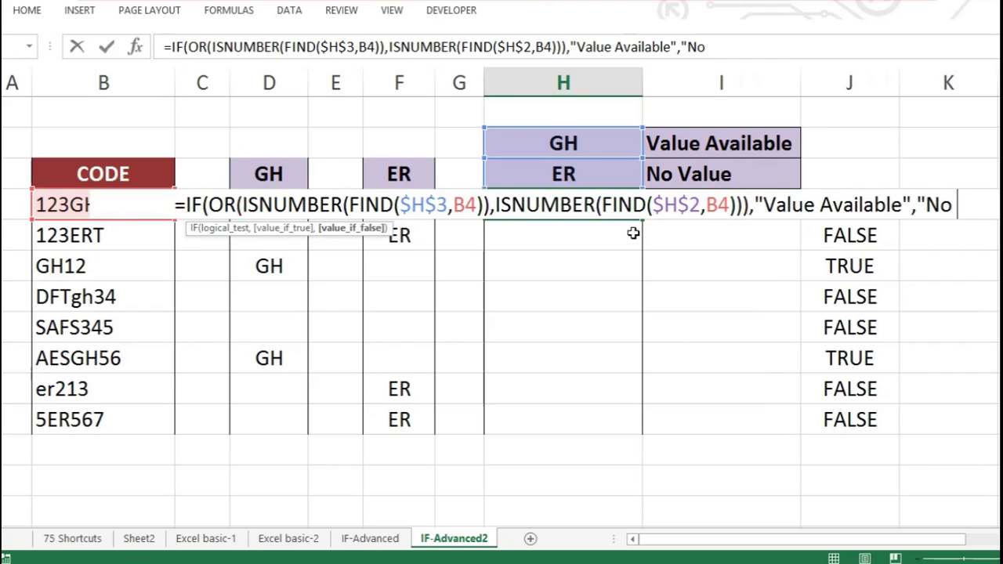
{"action": "type", "text": " Valu"}
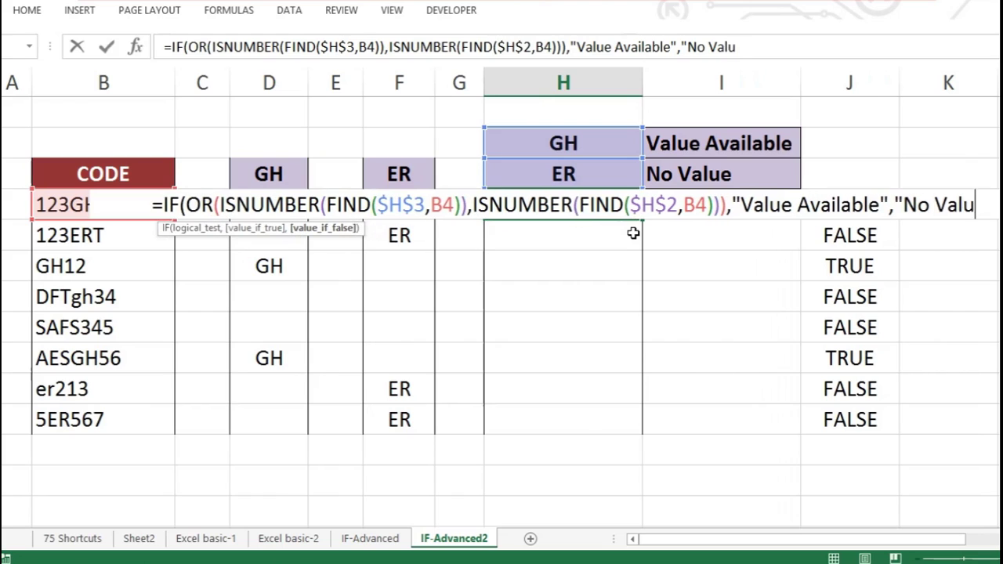
{"action": "type", "text": "e\")"}
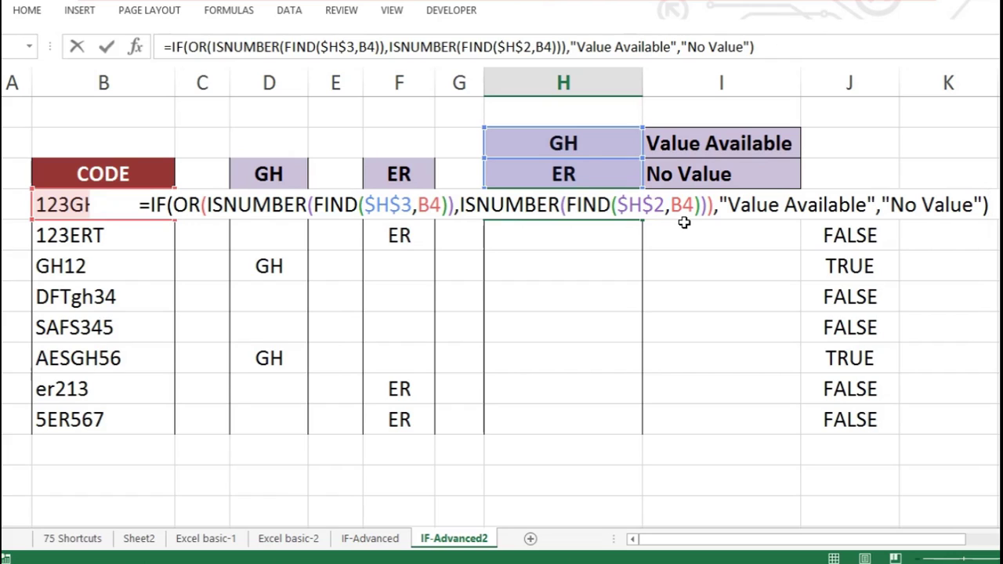
{"action": "key", "text": "Return"}
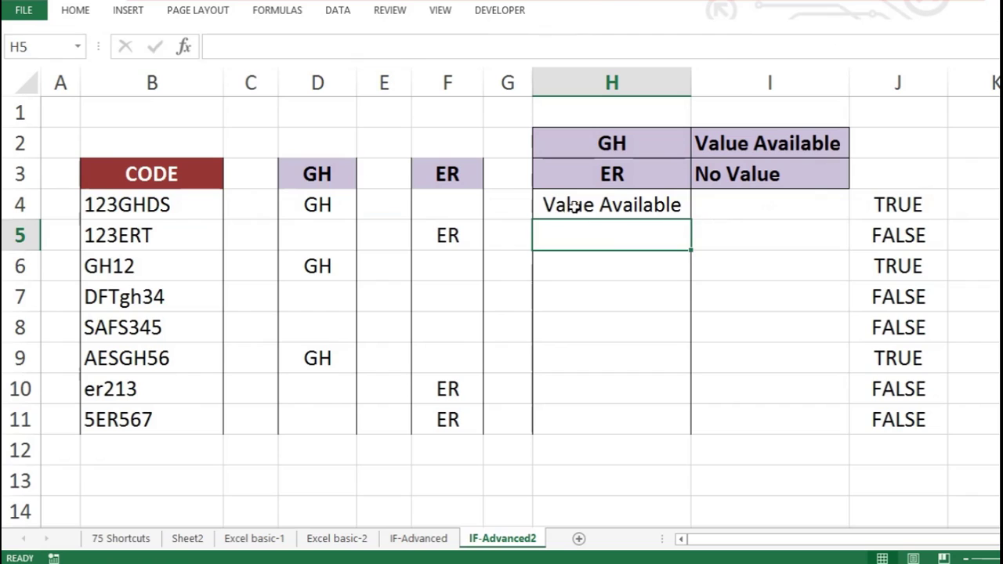
{"action": "left_click", "coordinate": [517, 202]}
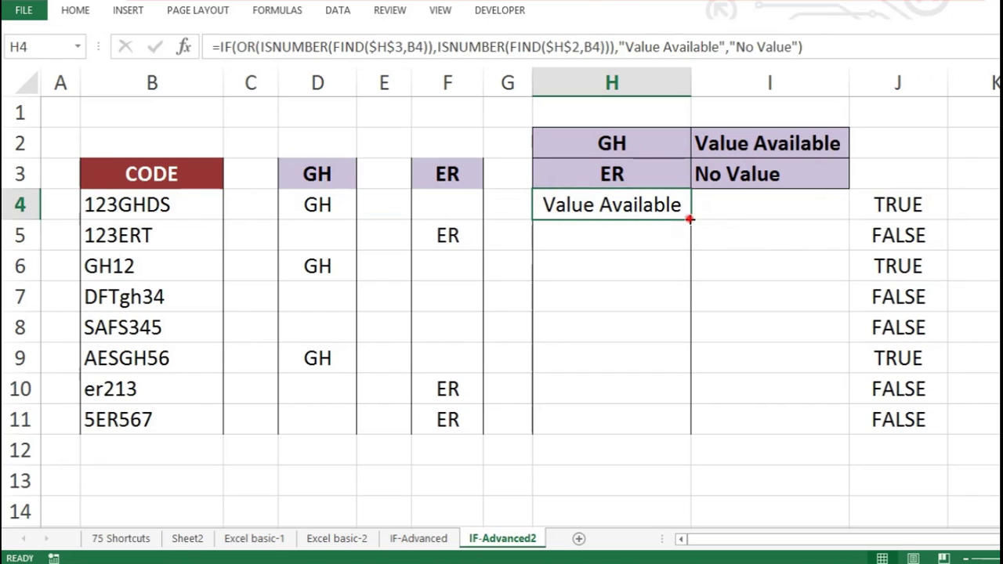
{"action": "left_click_drag", "start_coordinate": [690, 219], "coordinate": [646, 421]}
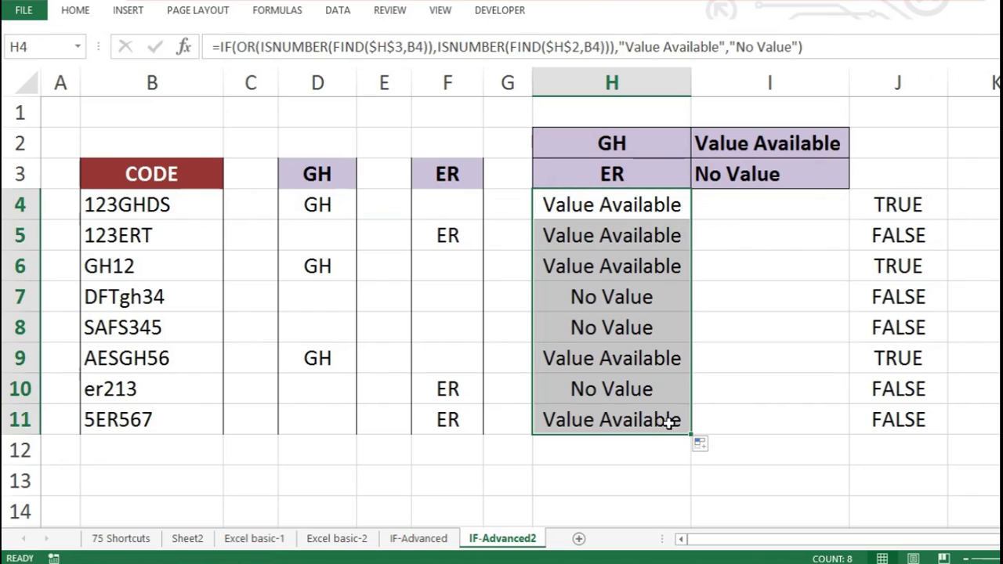
Compare the codes in column B with their results in column H, including the rows with lowercase gh and er
{"action": "left_click", "coordinate": [631, 296]}
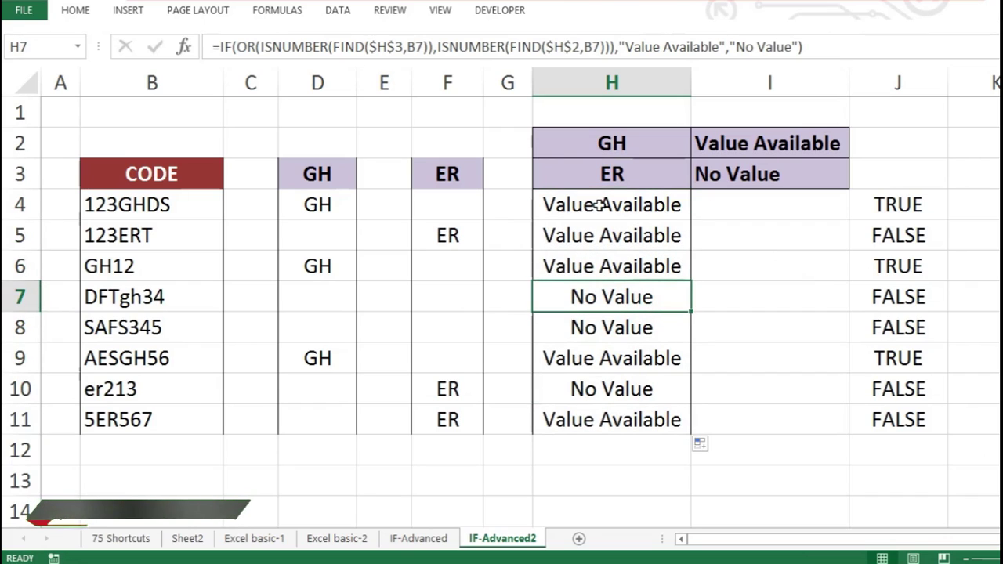
{"action": "left_click", "coordinate": [145, 203]}
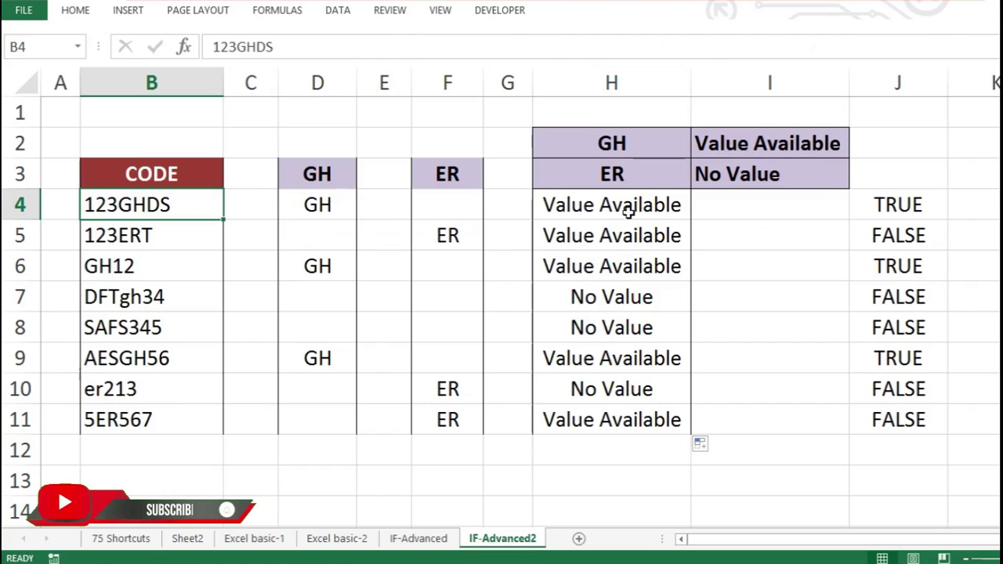
{"action": "left_click", "coordinate": [623, 206]}
{"action": "left_click", "coordinate": [158, 234]}
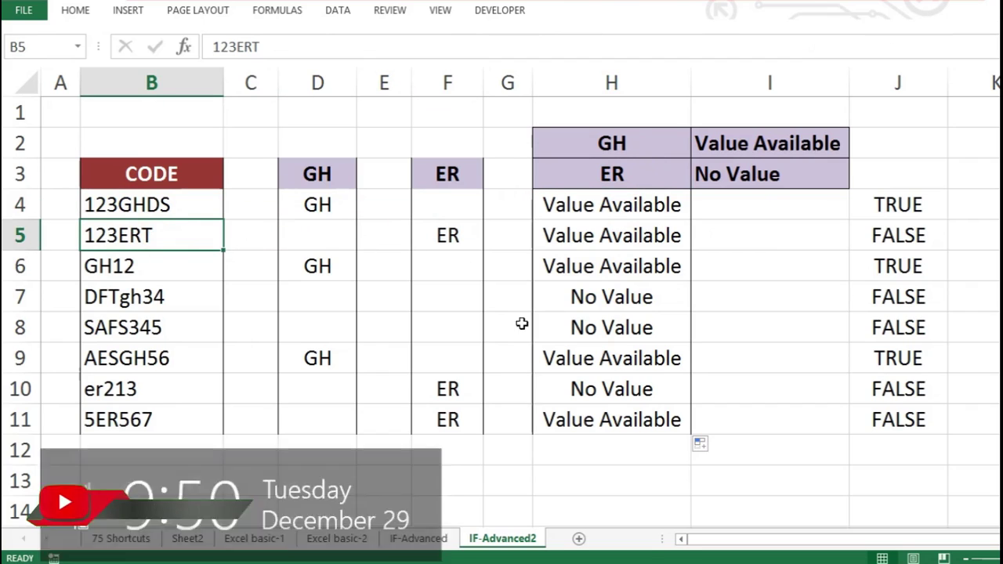
{"action": "left_click", "coordinate": [587, 202]}
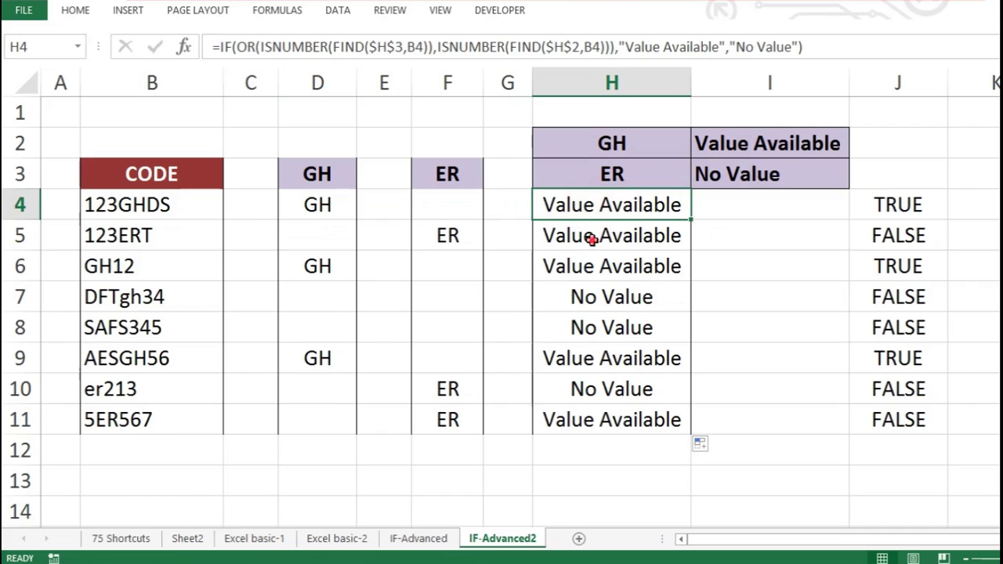
{"action": "left_click", "coordinate": [591, 239]}
{"action": "left_click_drag", "start_coordinate": [94, 296], "coordinate": [625, 296]}
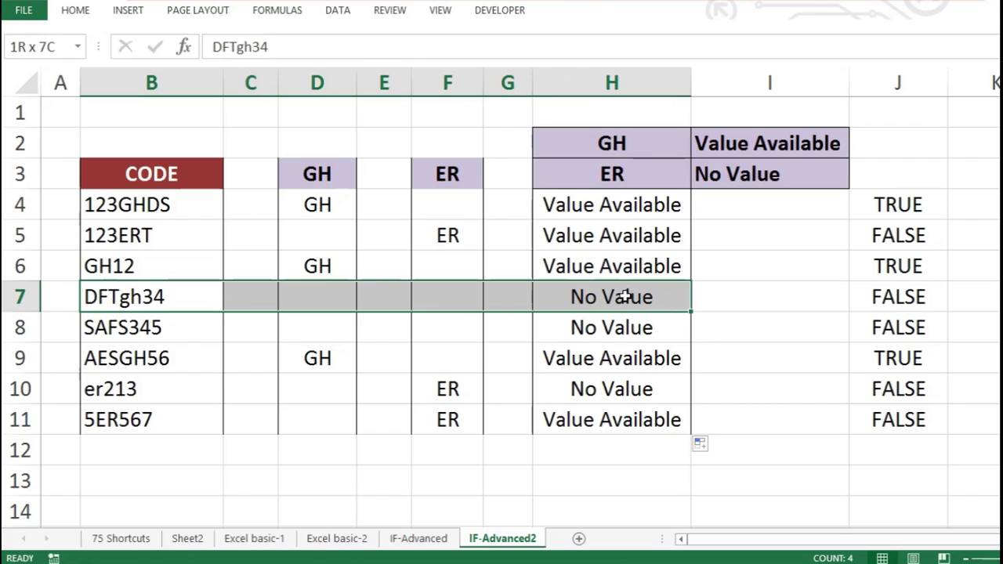
{"action": "left_click", "coordinate": [154, 298]}
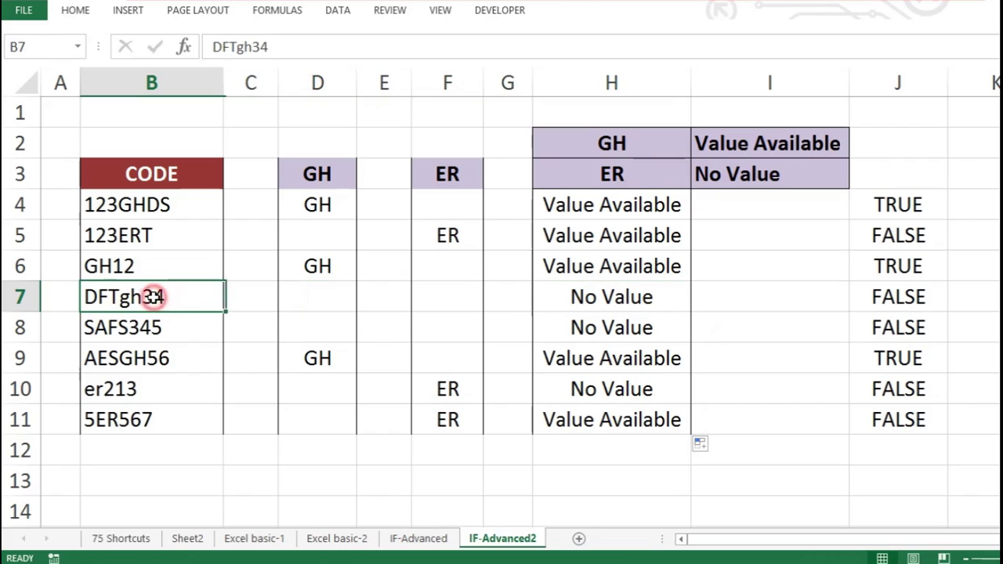
{"action": "left_click", "coordinate": [610, 293]}
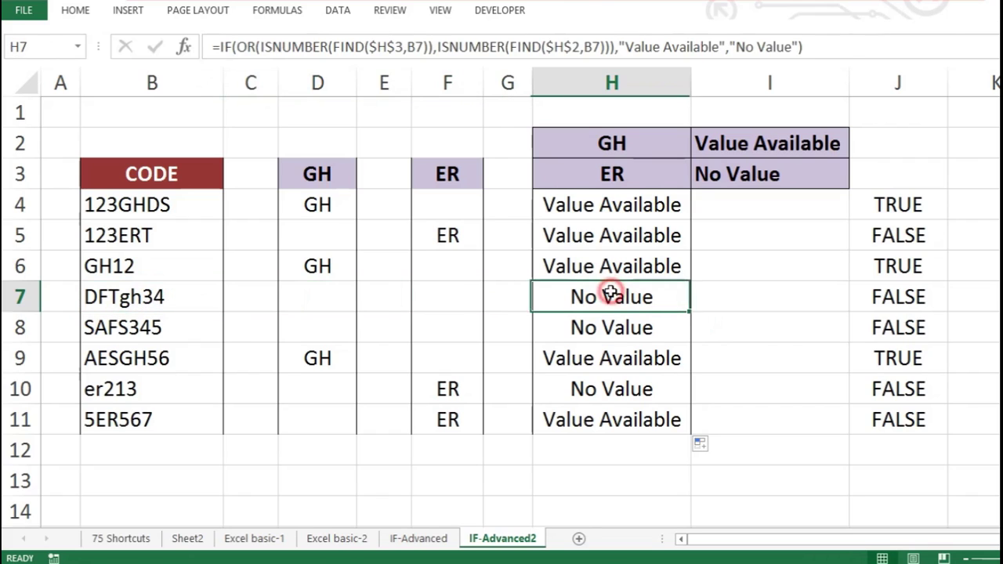
{"action": "left_click", "coordinate": [614, 331]}
{"action": "left_click", "coordinate": [619, 392]}
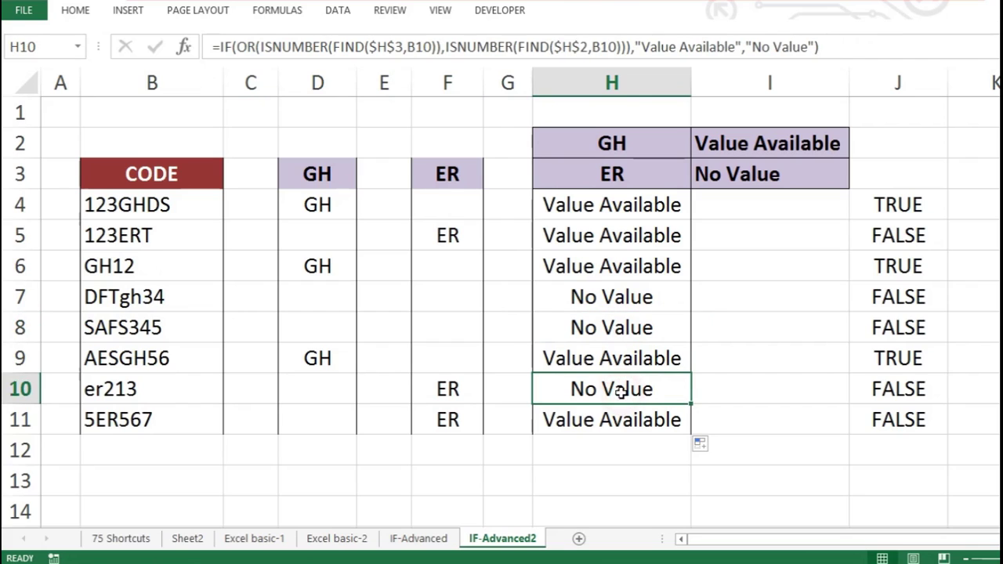
{"action": "left_click", "coordinate": [581, 200]}
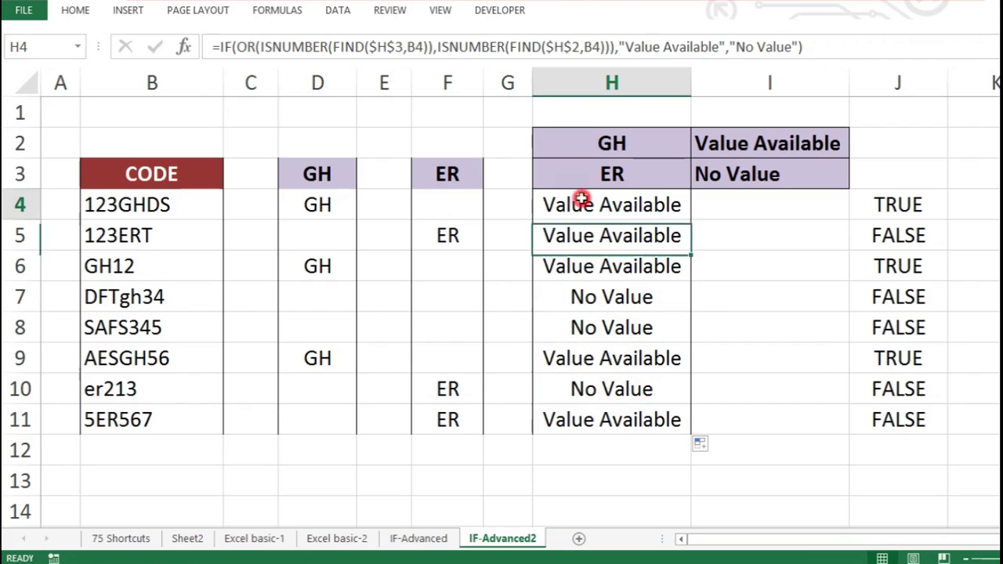
{"action": "left_click", "coordinate": [604, 233]}
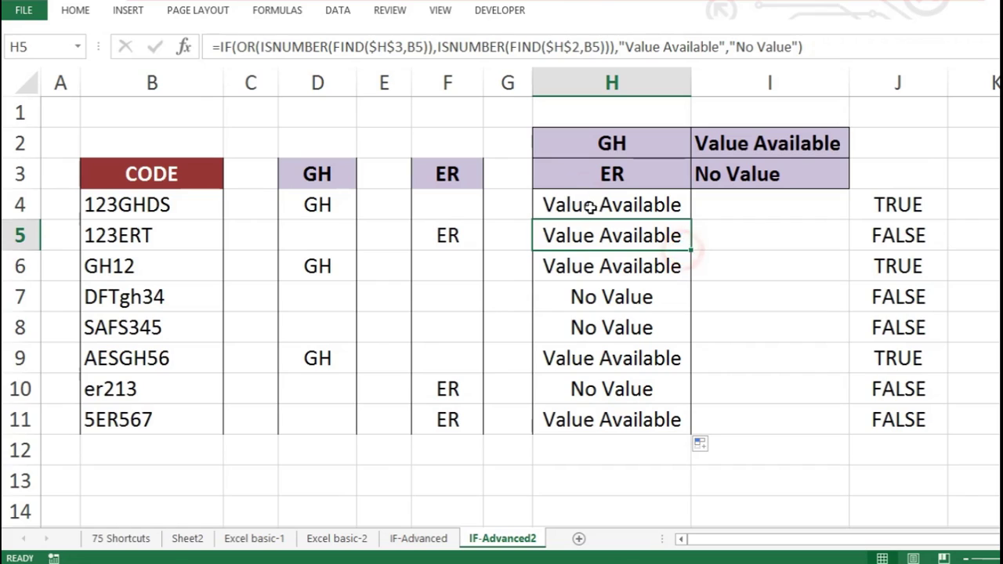
Replace every FIND with SEARCH in the formulas of H4:H11, close the replace dialog and select code DFTgh34 in B7
{"action": "left_click_drag", "start_coordinate": [589, 197], "coordinate": [620, 416]}
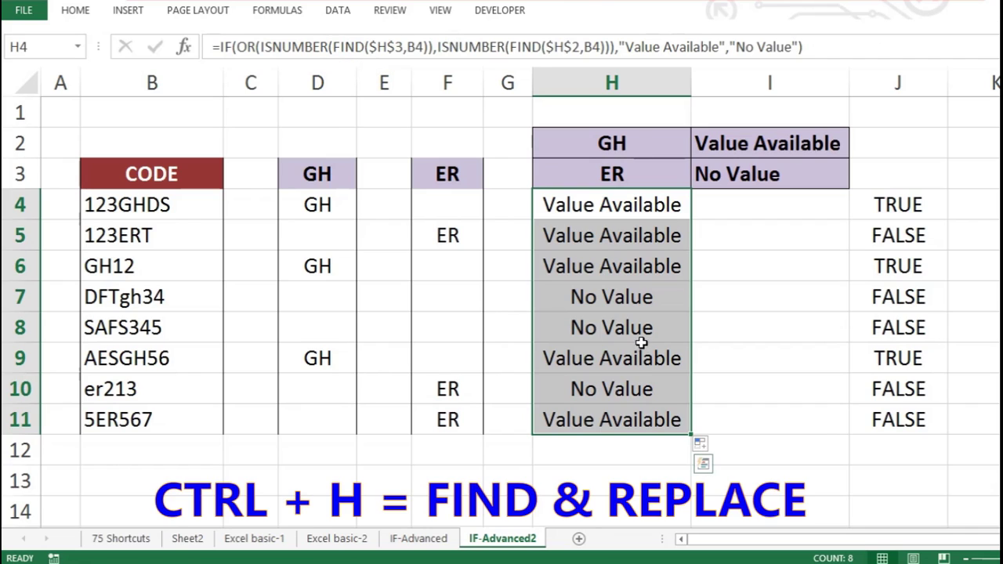
{"action": "key", "text": "ctrl+h"}
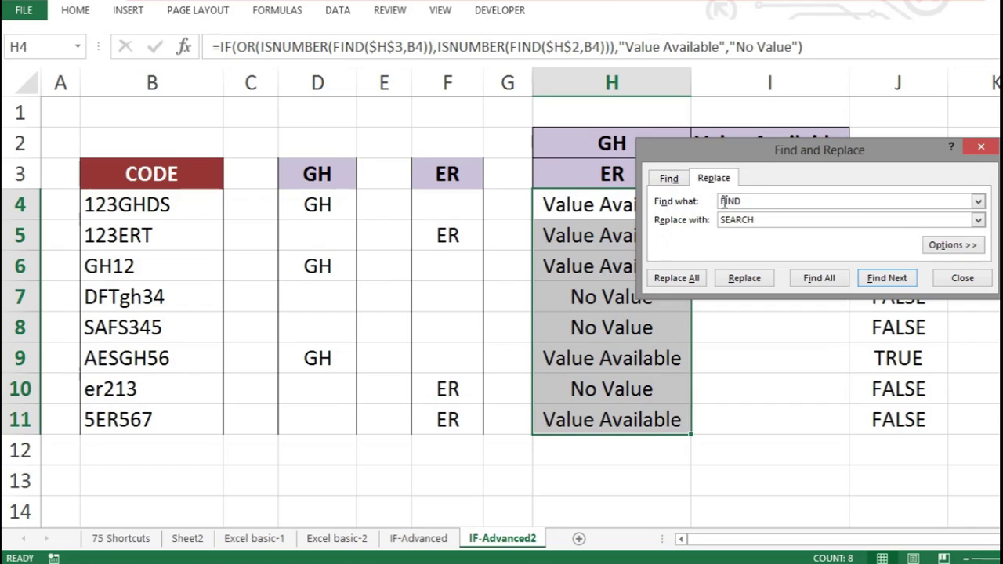
{"action": "left_click", "coordinate": [687, 279]}
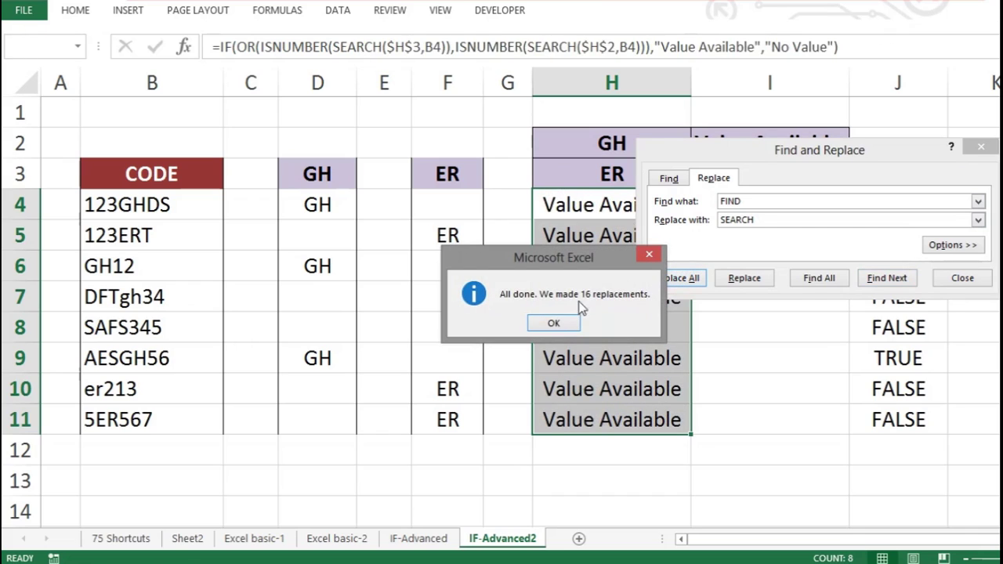
{"action": "left_click", "coordinate": [553, 323]}
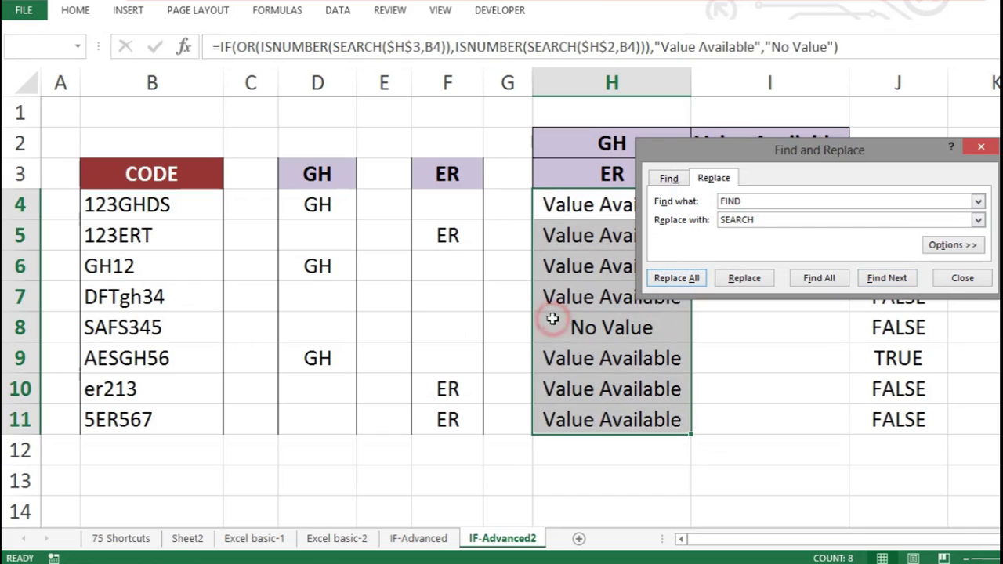
{"action": "left_click", "coordinate": [964, 278]}
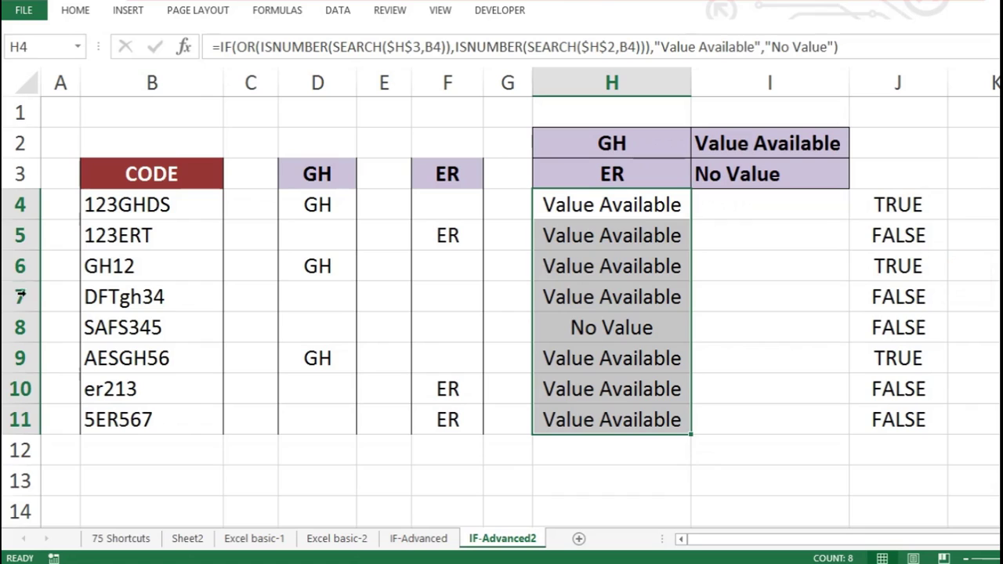
{"action": "left_click", "coordinate": [124, 296]}
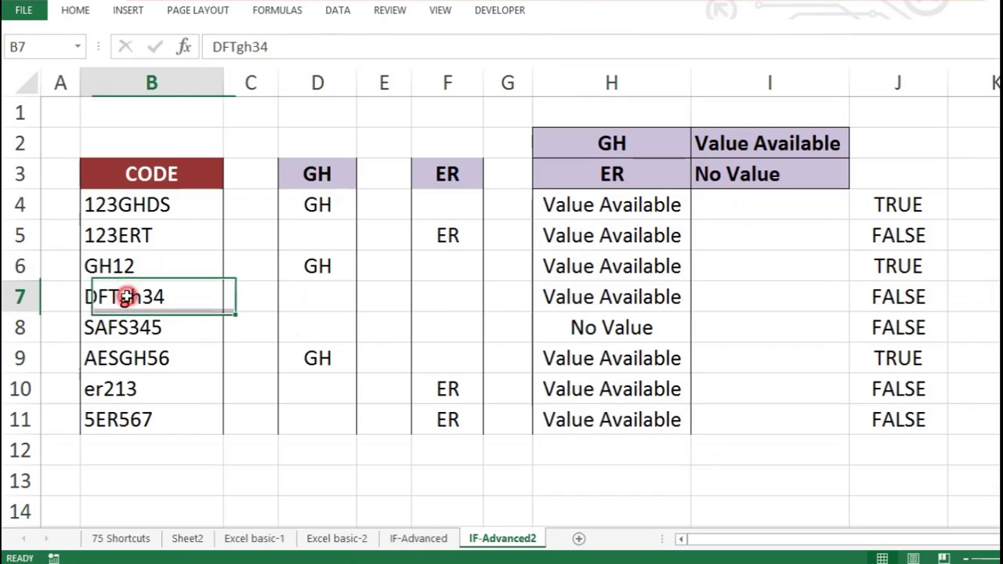
Compare the codes in B7, B8 and B10 with their formula results in column H
{"action": "left_click", "coordinate": [577, 293]}
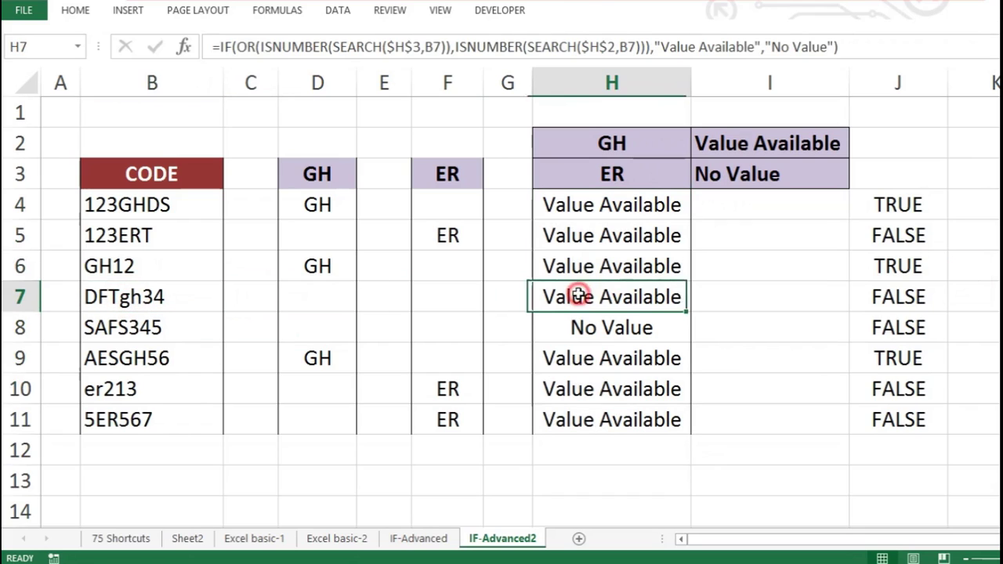
{"action": "left_click", "coordinate": [127, 323]}
{"action": "left_click", "coordinate": [615, 327]}
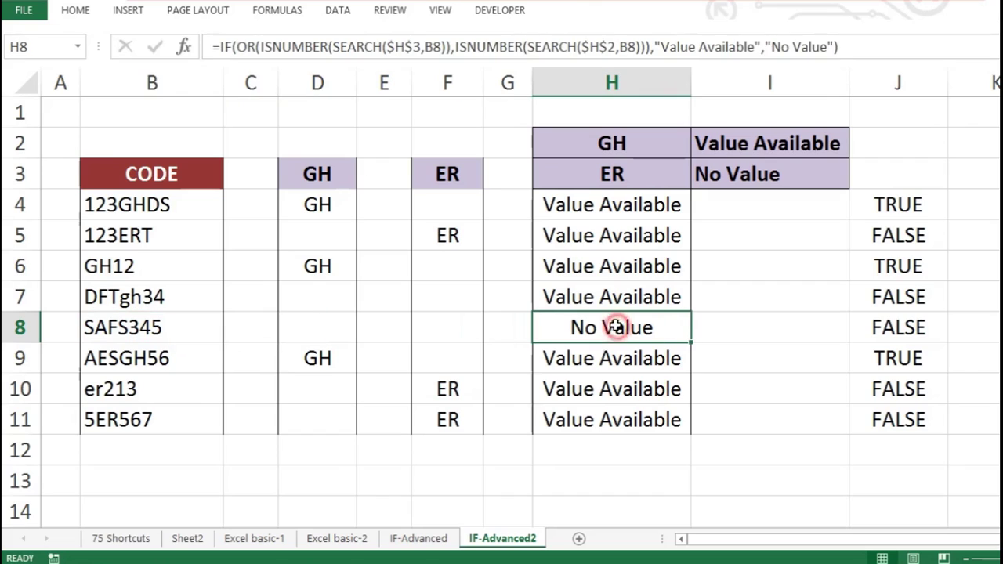
{"action": "left_click", "coordinate": [90, 384]}
{"action": "left_click", "coordinate": [650, 387]}
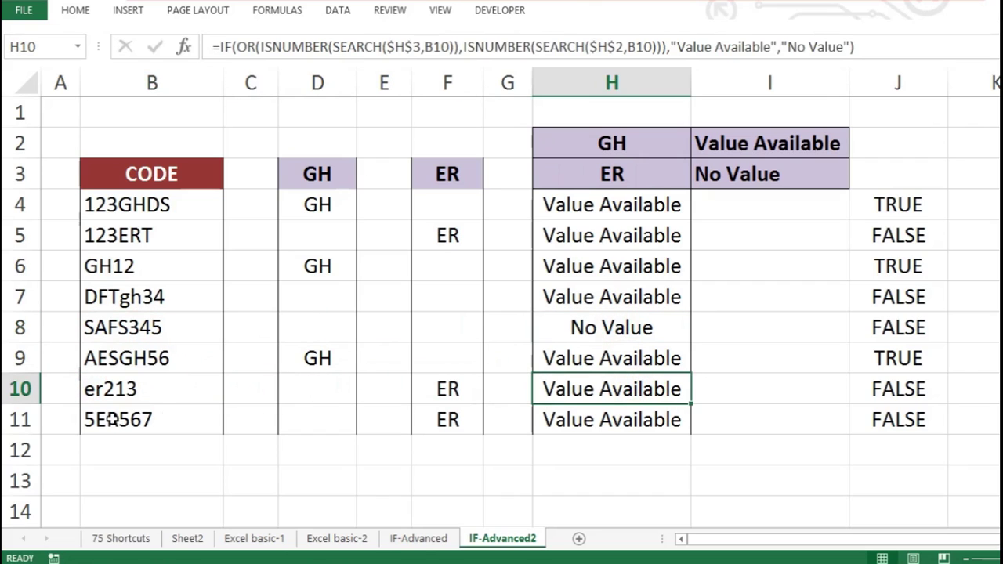
Remove the letters ER from the code in B11 so that it reads 5567
{"action": "double_click", "coordinate": [112, 420]}
{"action": "key", "text": "BackSpace"}
{"action": "key", "text": "BackSpace"}
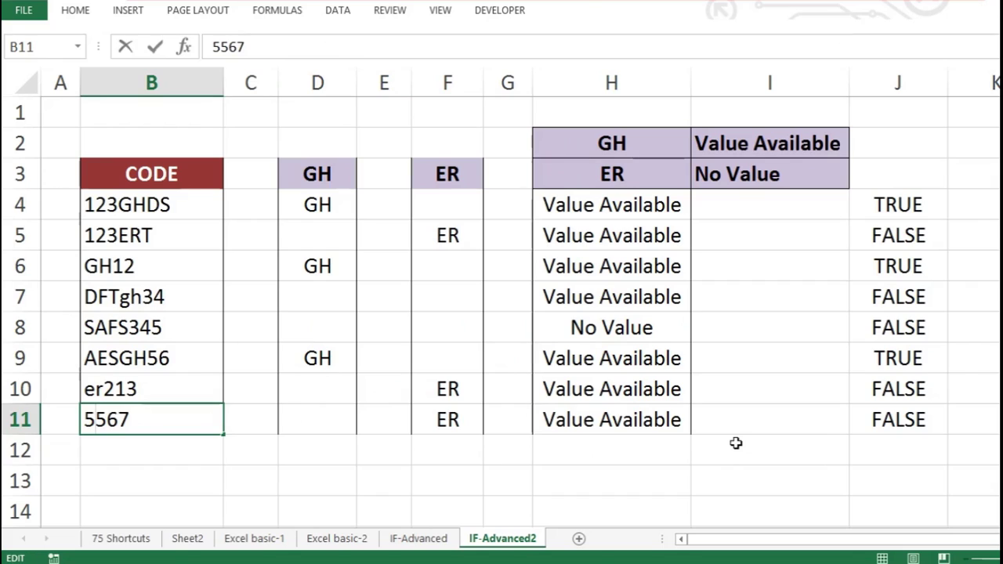
{"action": "key", "text": "Return"}
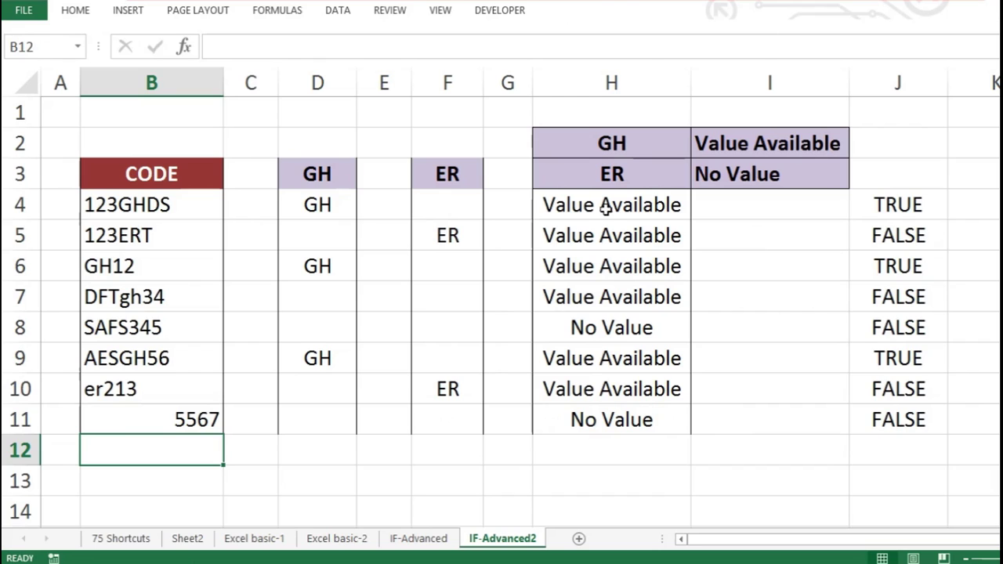
Start a Text That Contains conditional formatting rule on H4:H11 for the text "NO VALUE"
{"action": "left_click_drag", "start_coordinate": [586, 208], "coordinate": [541, 412]}
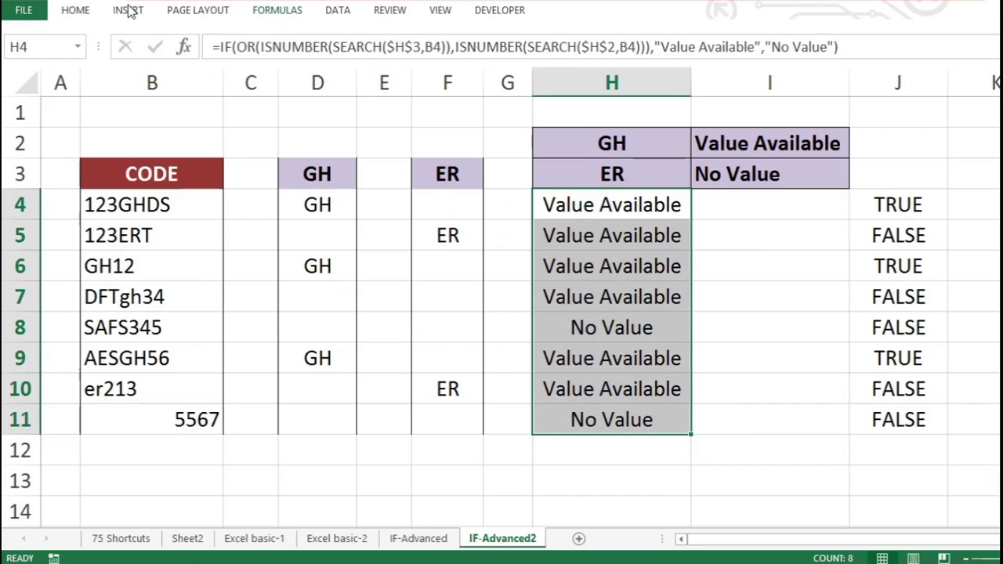
{"action": "left_click", "coordinate": [78, 10]}
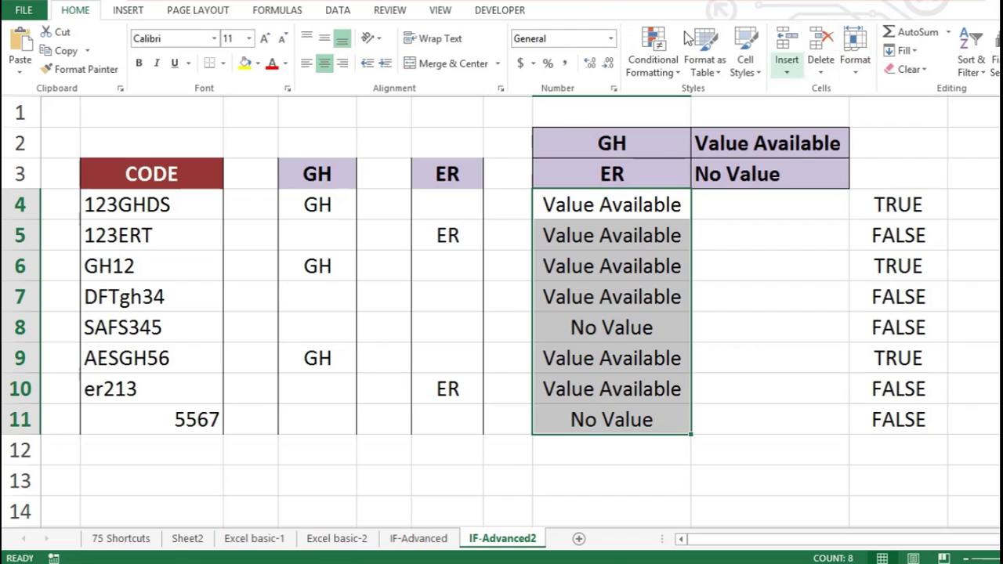
{"action": "left_click", "coordinate": [653, 54]}
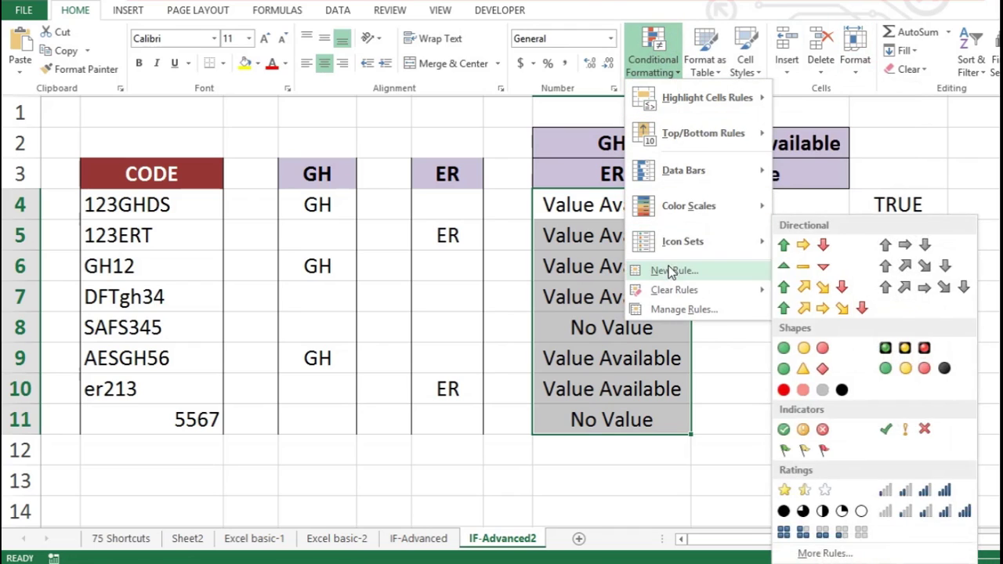
{"action": "mouse_move", "coordinate": [684, 100]}
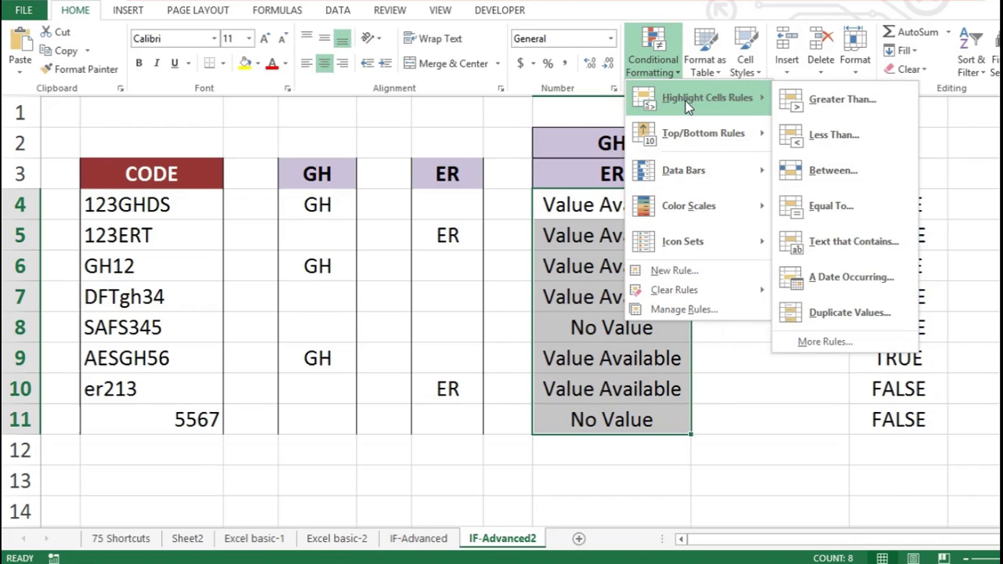
{"action": "left_click", "coordinate": [853, 233]}
{"action": "left_click_drag", "start_coordinate": [766, 168], "coordinate": [199, 163]}
{"action": "type", "text": "NO"}
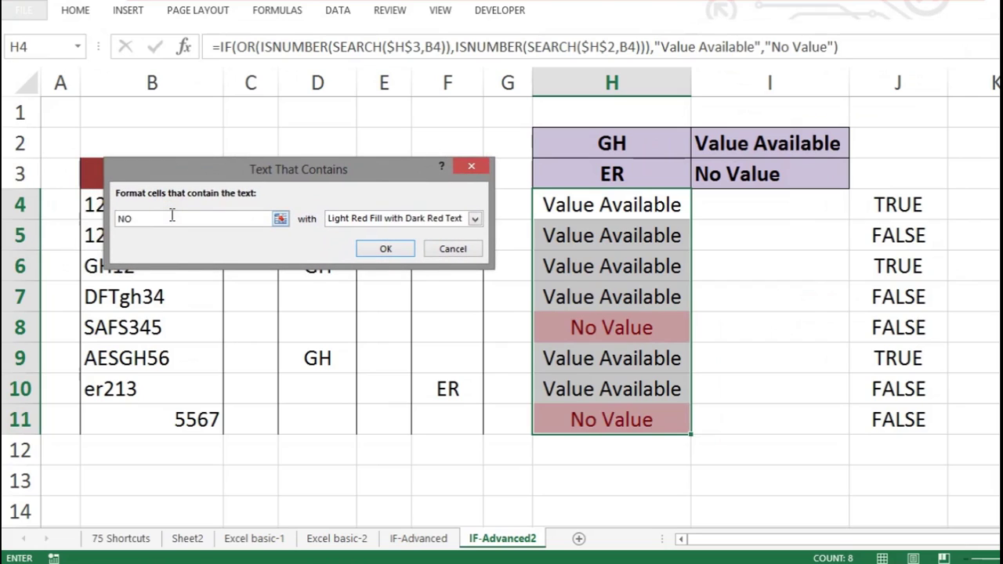
{"action": "type", "text": " VALUE"}
Give the NO VALUE rule a custom format with a soft red background fill and apply it to H4:H11
{"action": "left_click", "coordinate": [468, 219]}
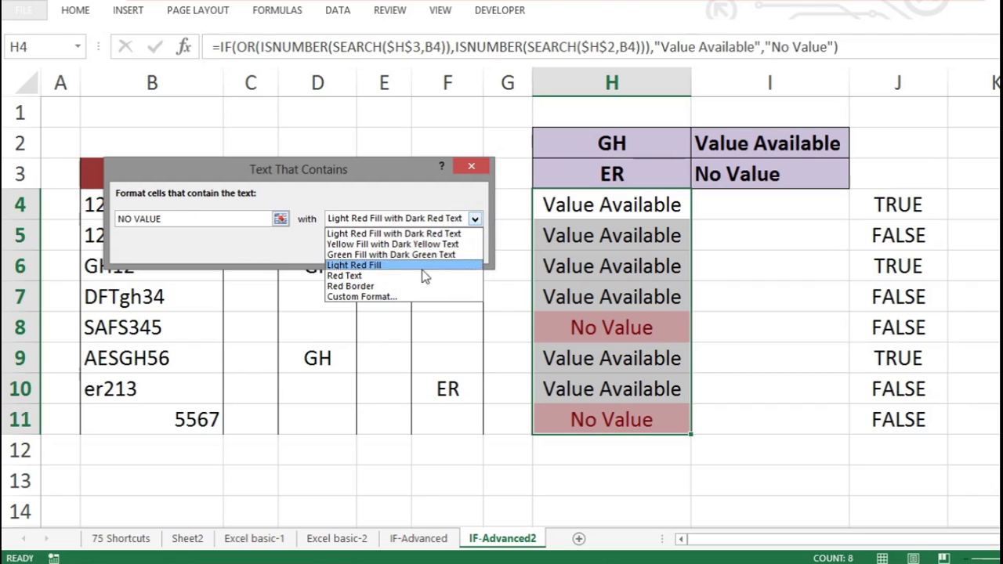
{"action": "left_click", "coordinate": [384, 297]}
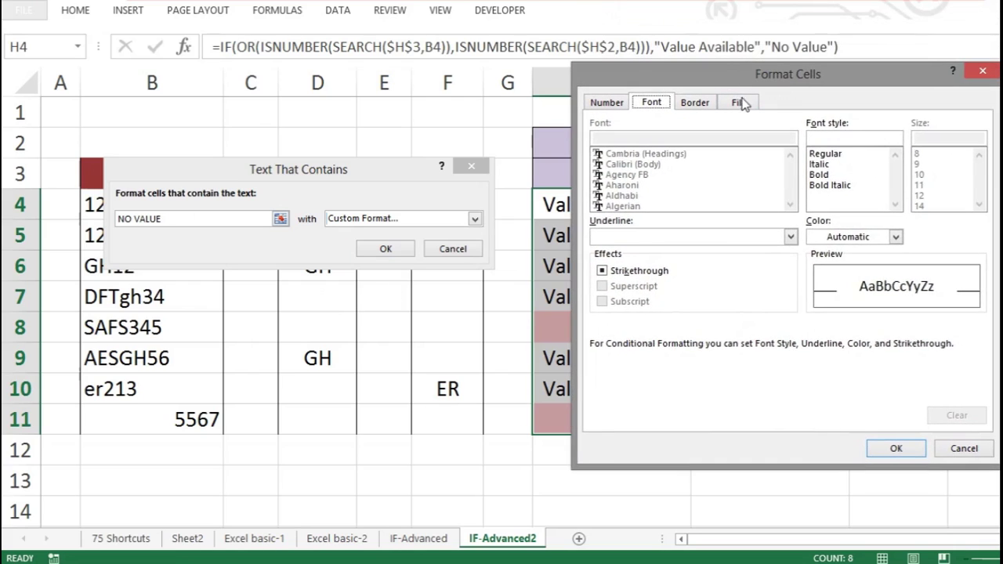
{"action": "left_click", "coordinate": [738, 105]}
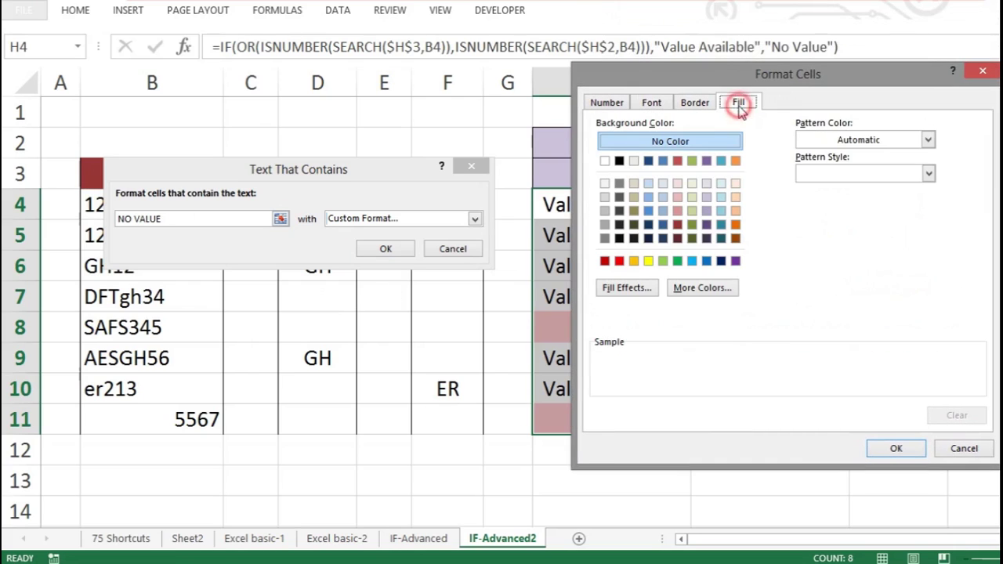
{"action": "left_click", "coordinate": [677, 210]}
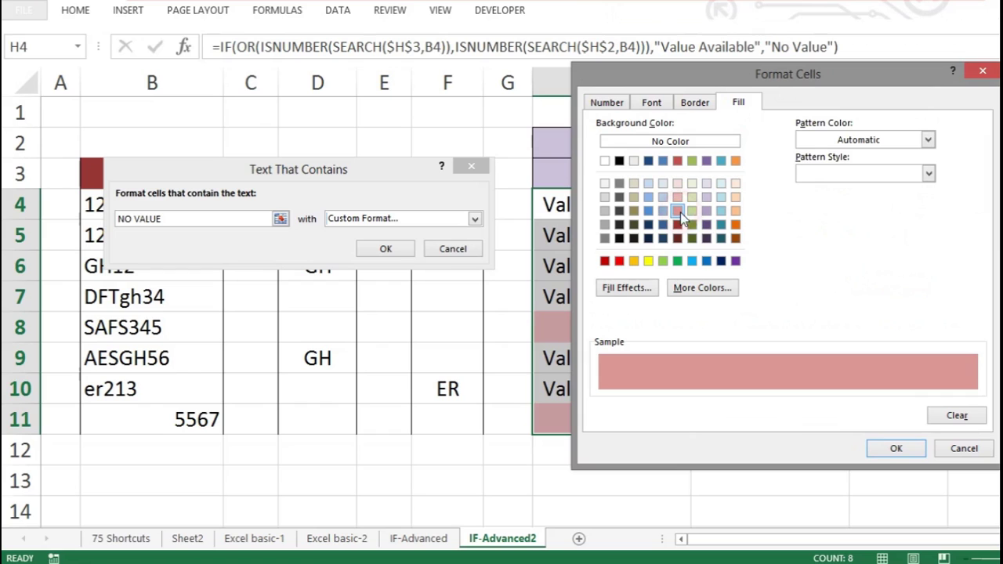
{"action": "left_click", "coordinate": [889, 450]}
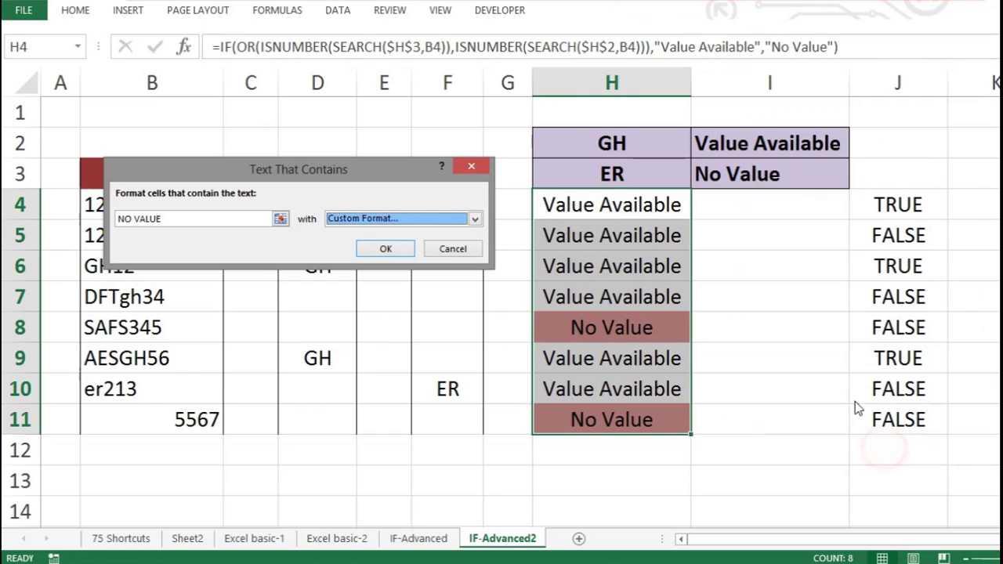
{"action": "left_click", "coordinate": [399, 251]}
{"action": "left_click", "coordinate": [721, 363]}
{"action": "left_click", "coordinate": [675, 327]}
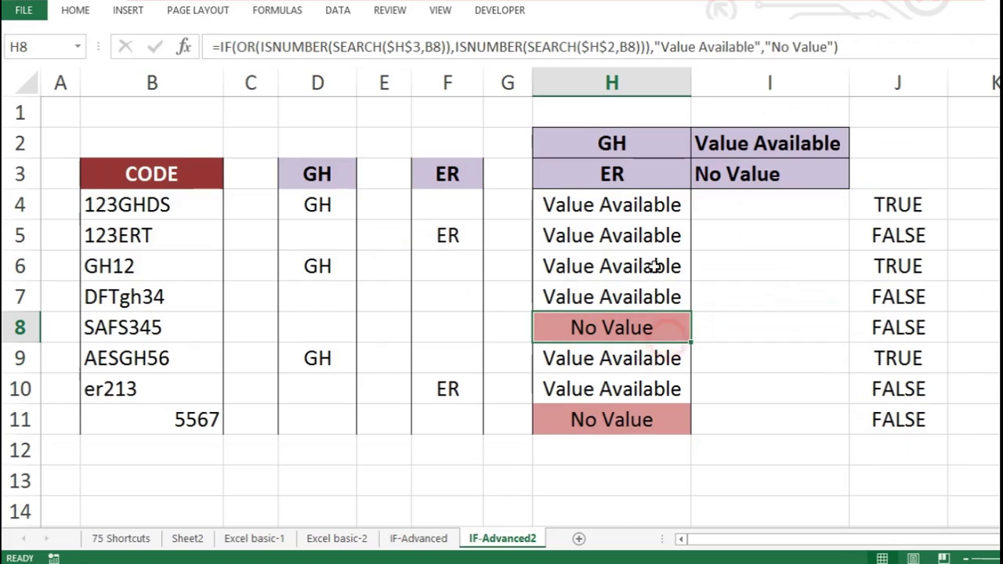